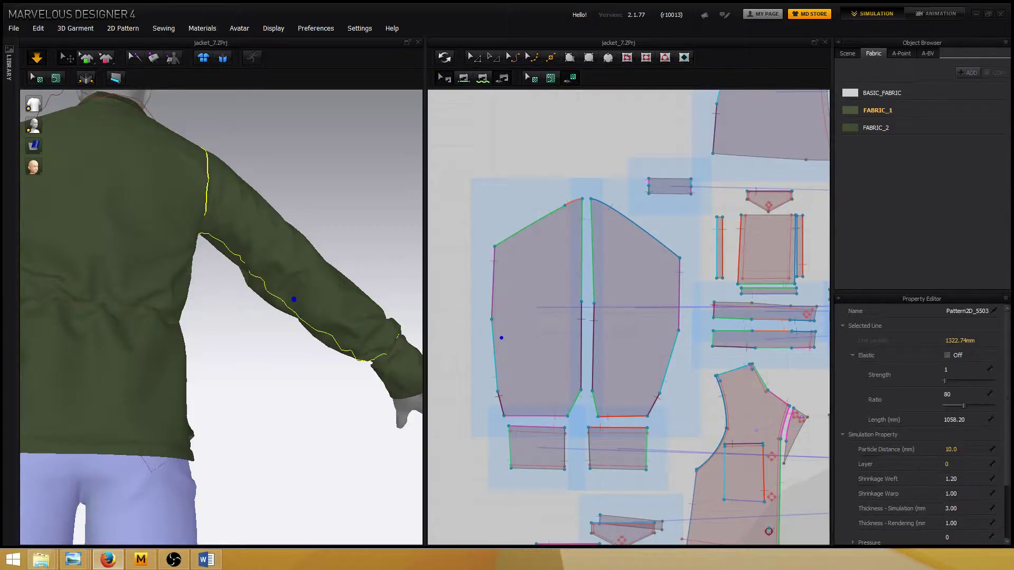
- Examine the jacket's back, sleeve seams and front from several angles, comparing them with the reference windows
key("alt+Tab")
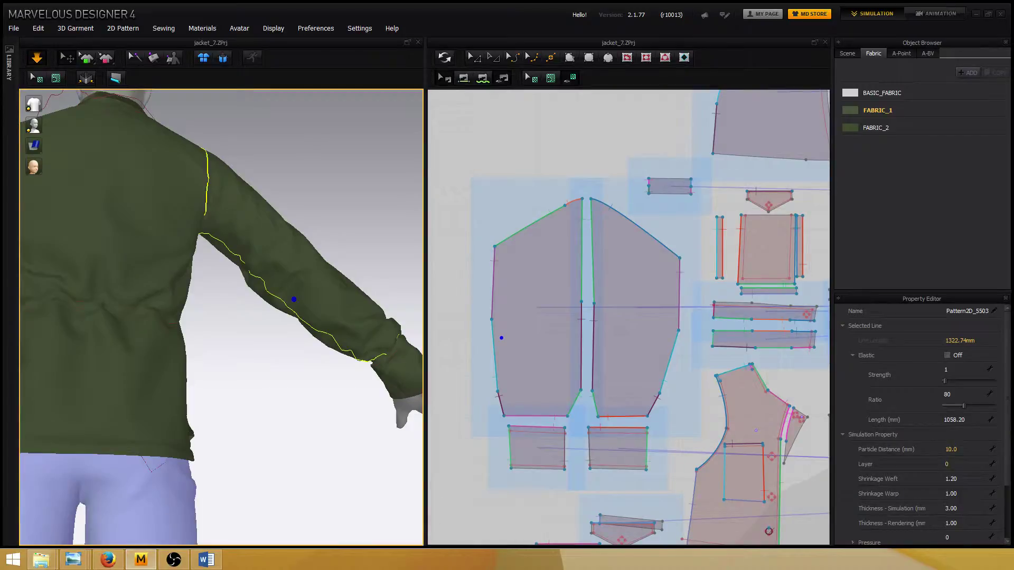
key("alt+Tab")
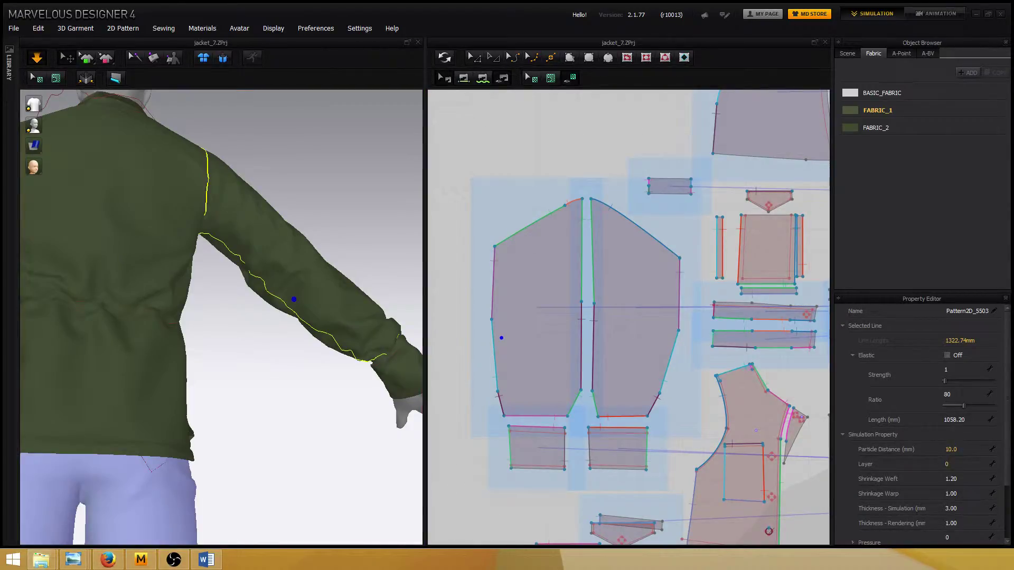
left_click(253, 356)
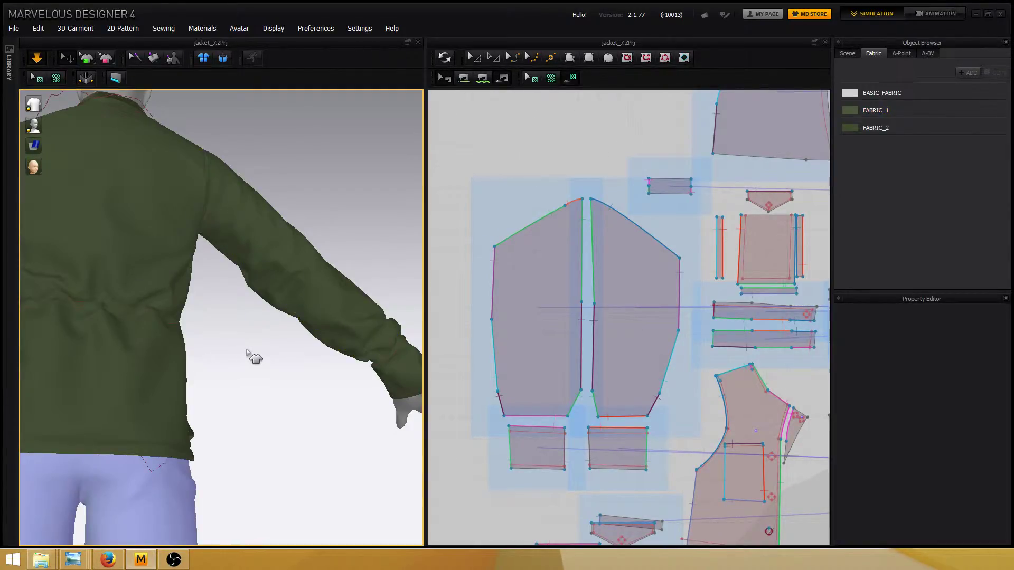
right_click_drag(253, 355, 216, 372)
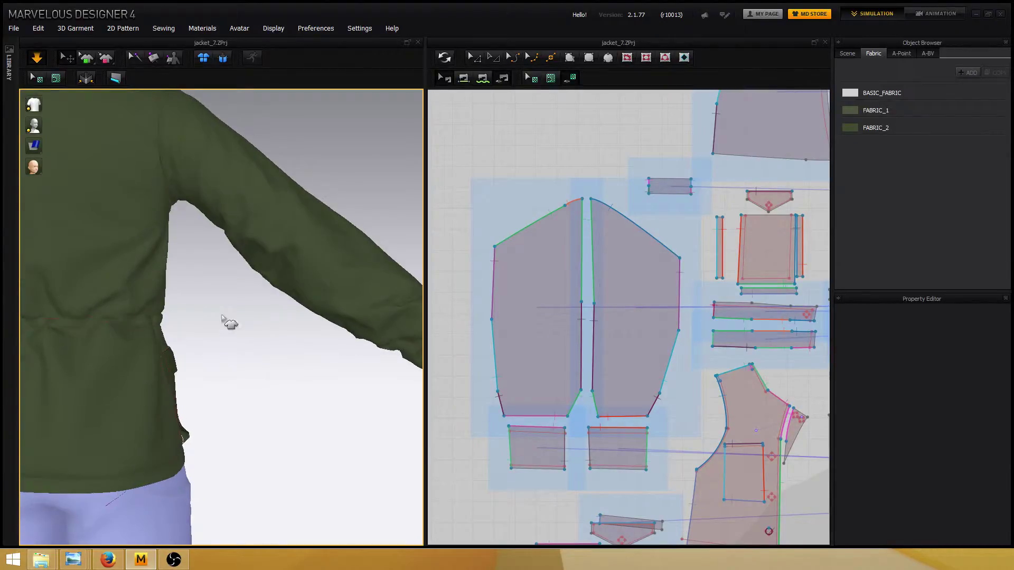
scroll(222, 315, "down", 2)
right_click_drag(213, 313, 138, 321)
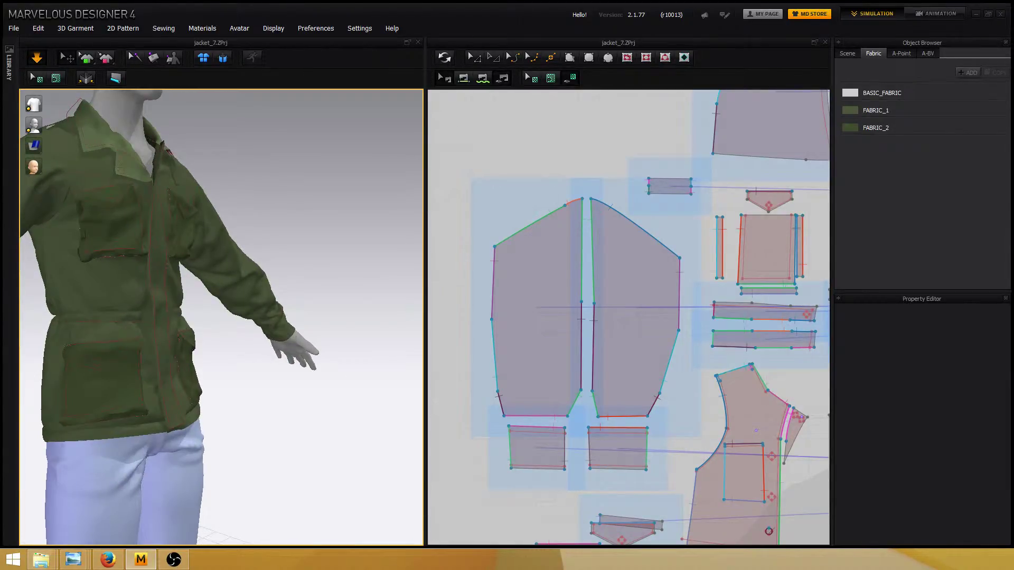
left_click(107, 559)
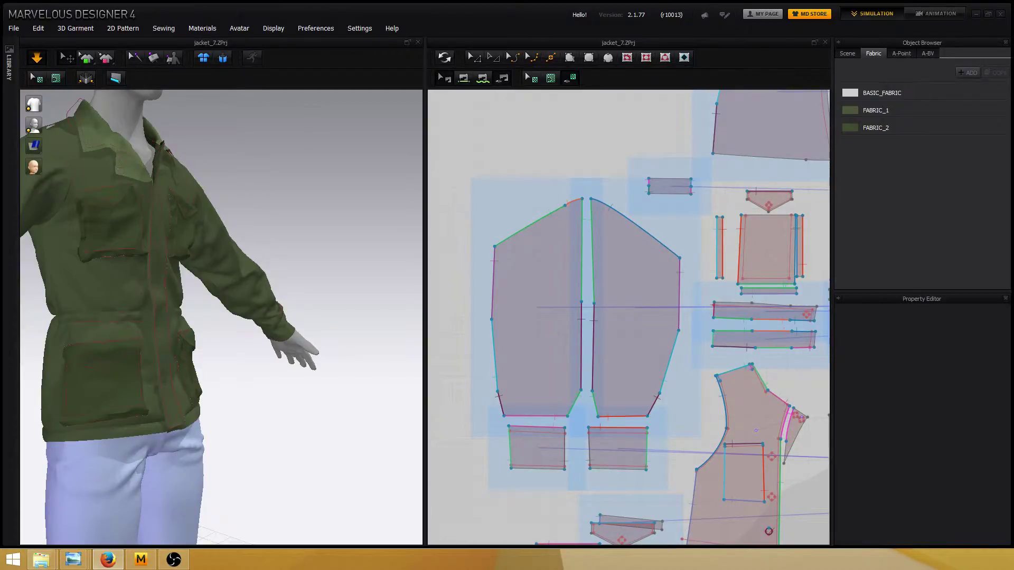
key("alt+Tab")
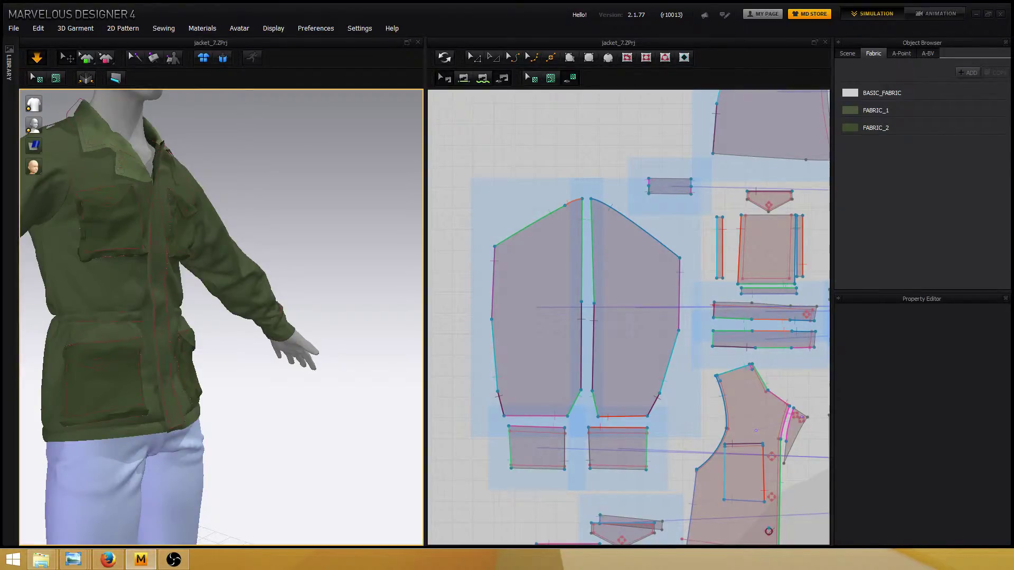
key("alt+Tab")
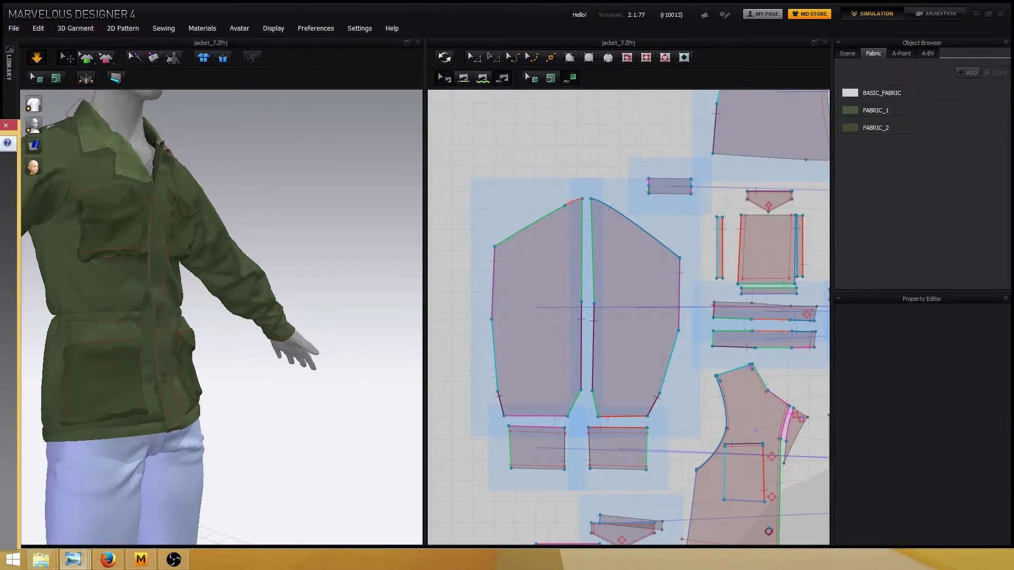
right_click_drag(278, 166, 226, 163)
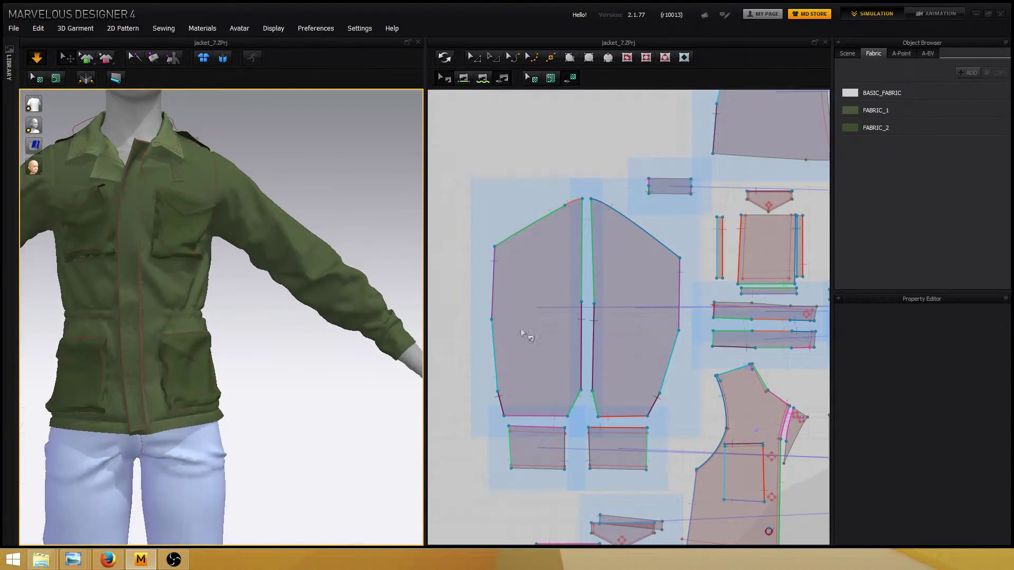
- Select the back and front sleeve pieces in turn and check where each one sits on the garment
left_click(519, 272)
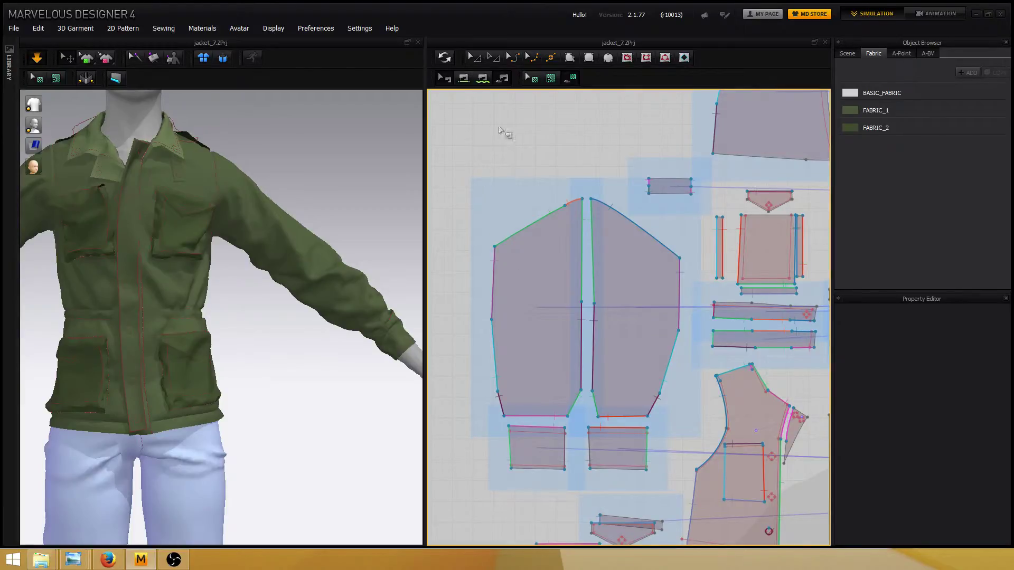
left_click(471, 58)
left_click(539, 246)
left_click(539, 247)
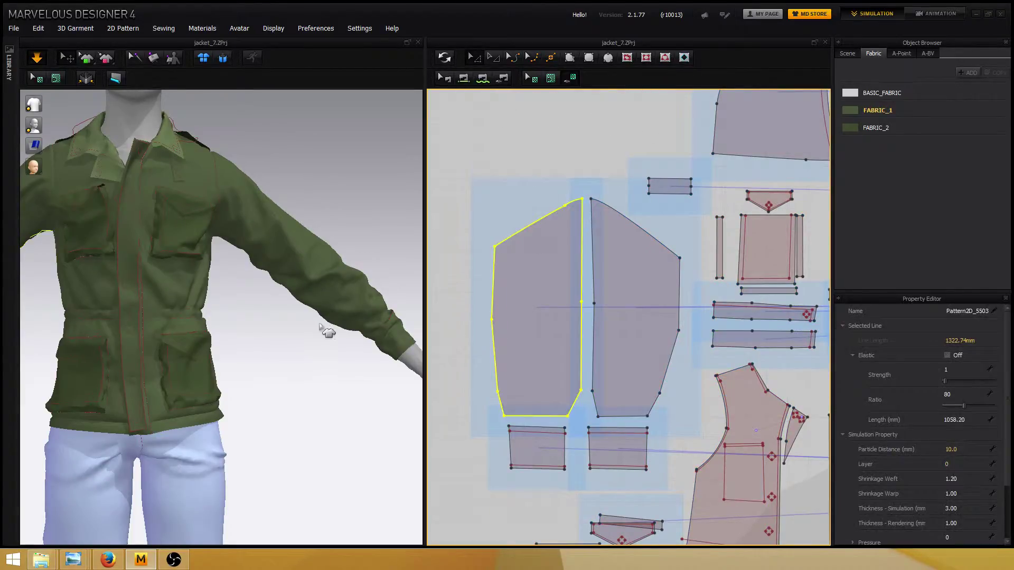
right_click_drag(290, 312, 343, 230)
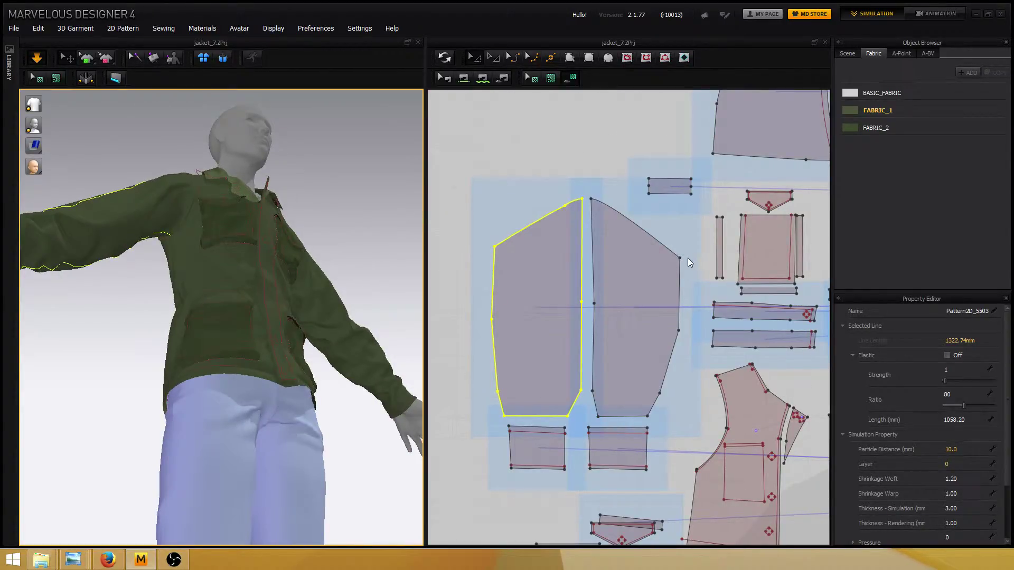
right_click_drag(333, 267, 575, 274)
left_click(637, 272)
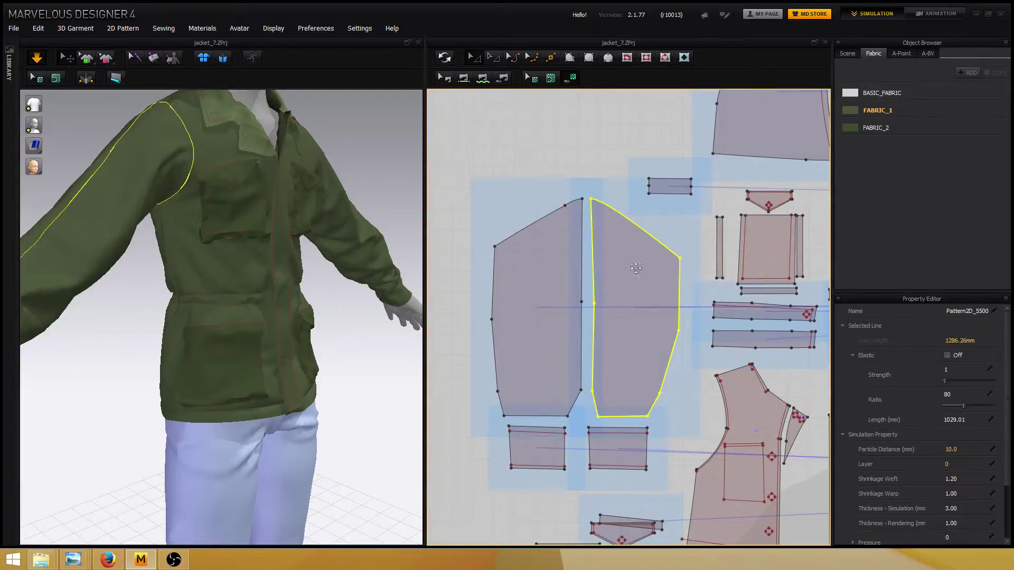
- Turn on Snap To Pattern for the 2D pattern window
right_click_drag(636, 268, 548, 258)
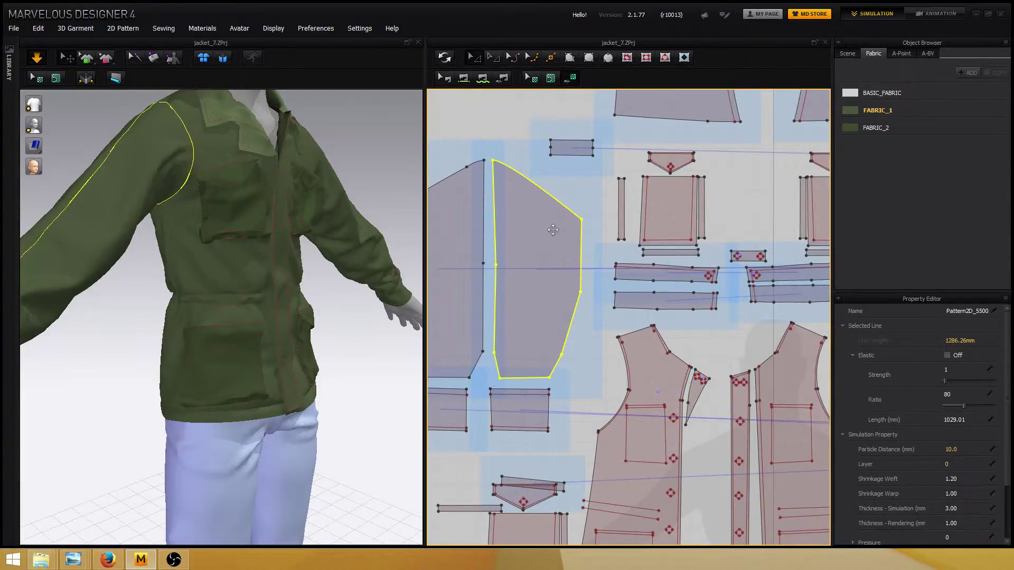
left_click(645, 58)
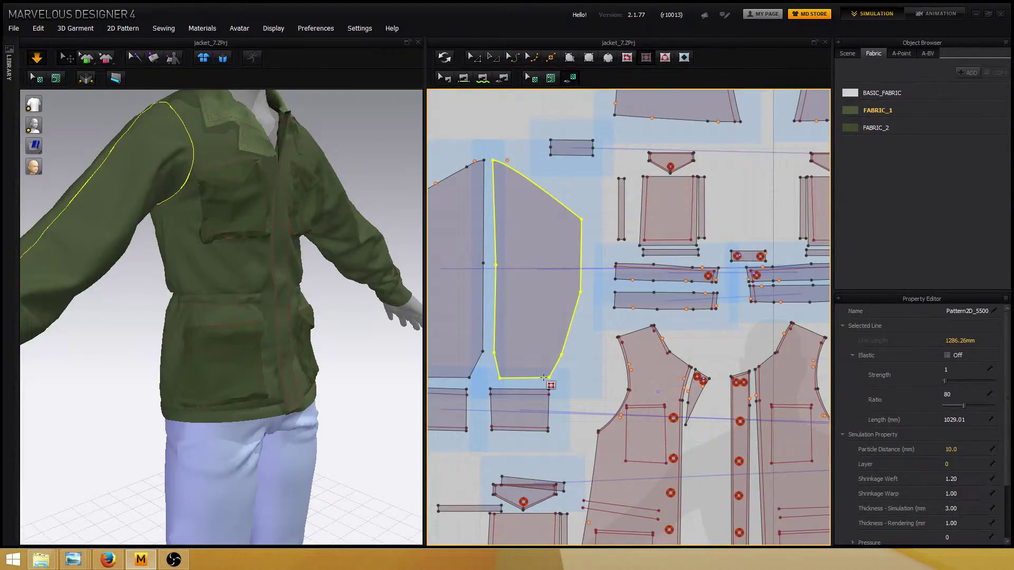
right_click(548, 342)
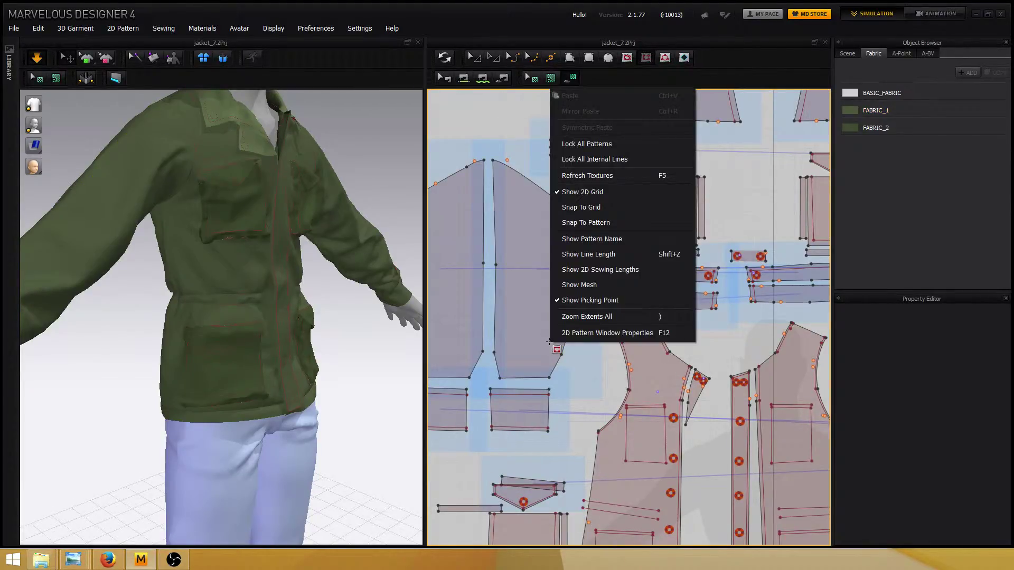
left_click(588, 222)
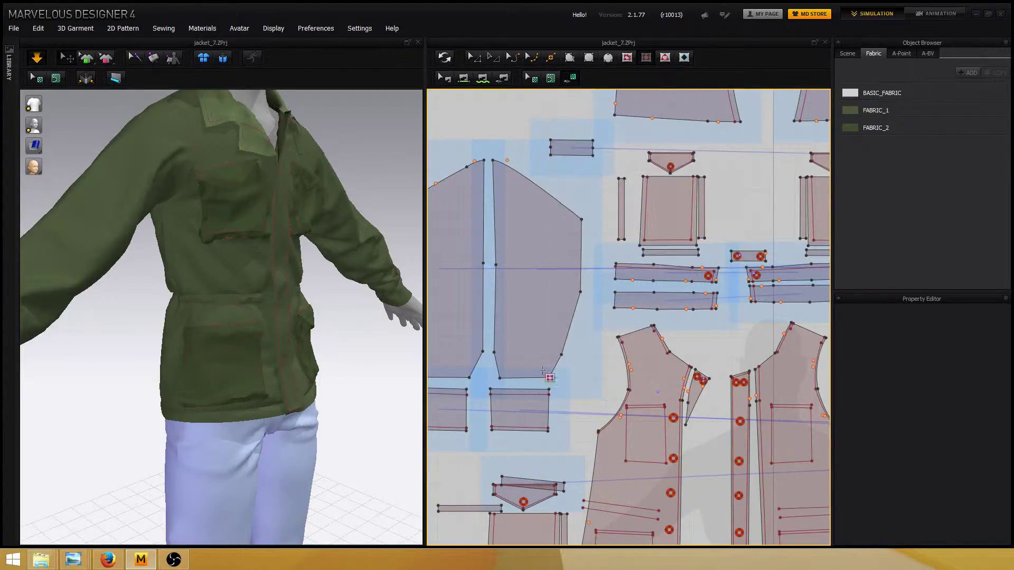
- Draw an internal polyline about 402 mm long just inside the front sleeve piece's outer edge, from the cuff end to the armhole corner
left_click(548, 377)
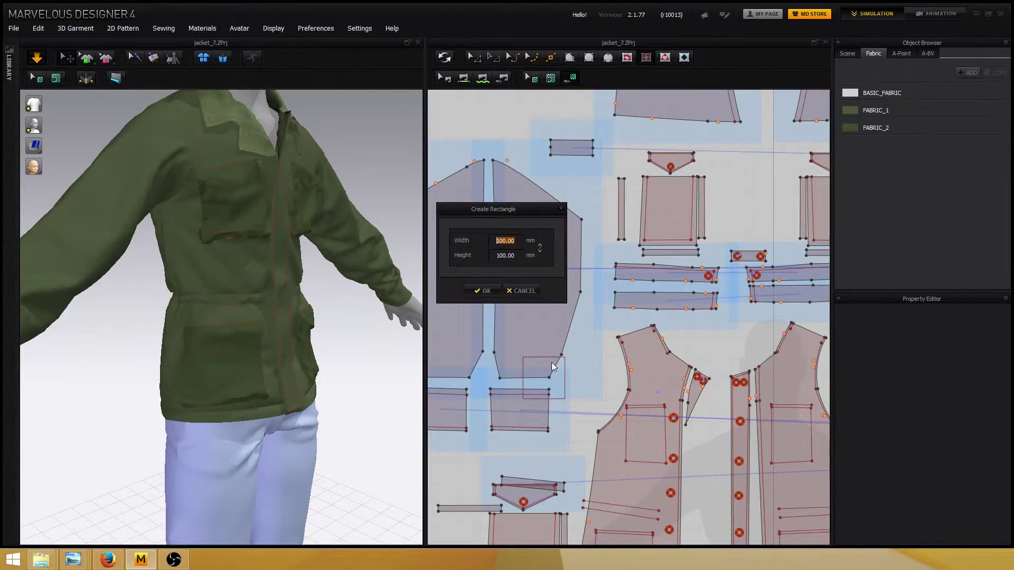
left_click(521, 291)
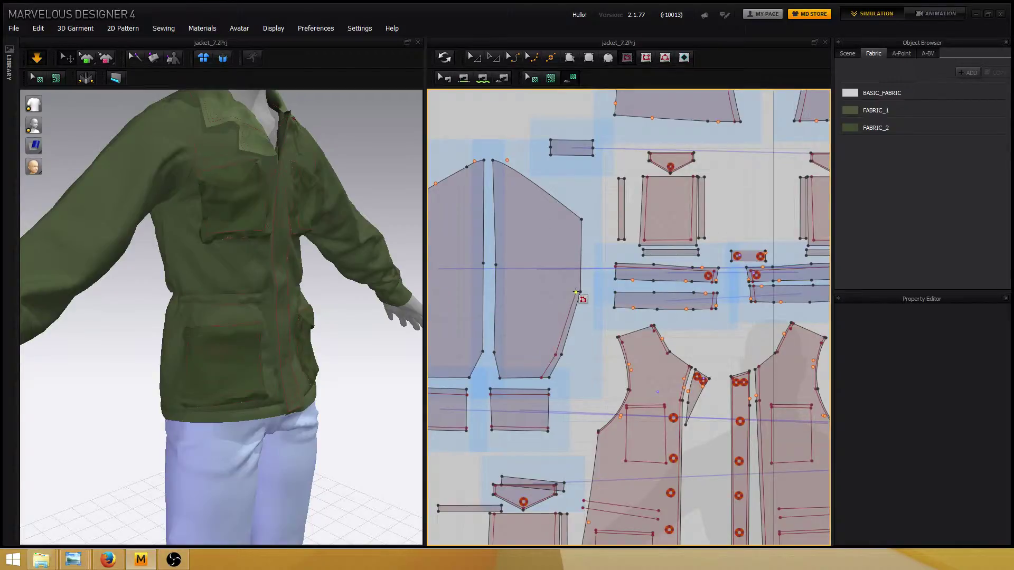
left_click(578, 217)
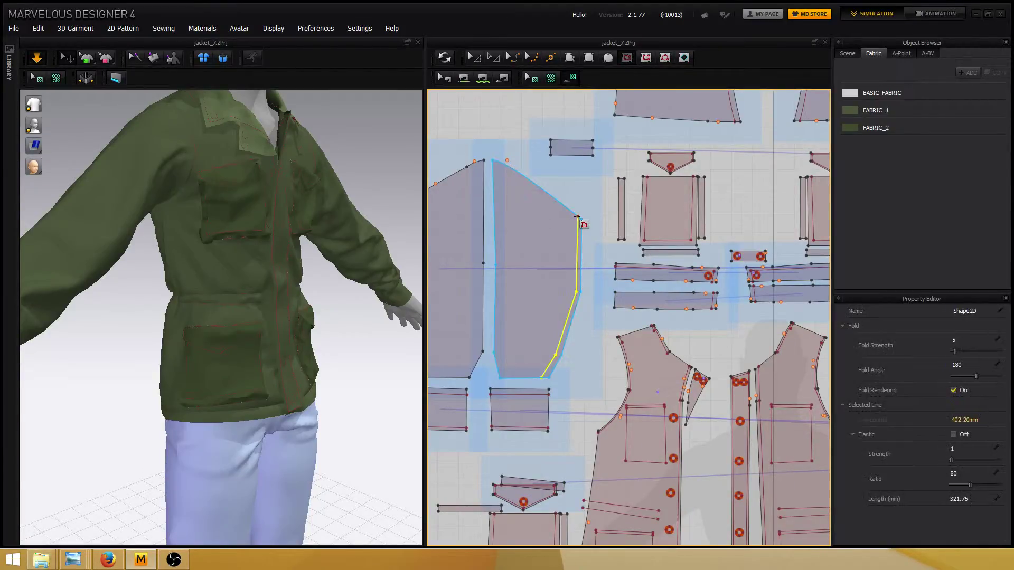
double_click(541, 249)
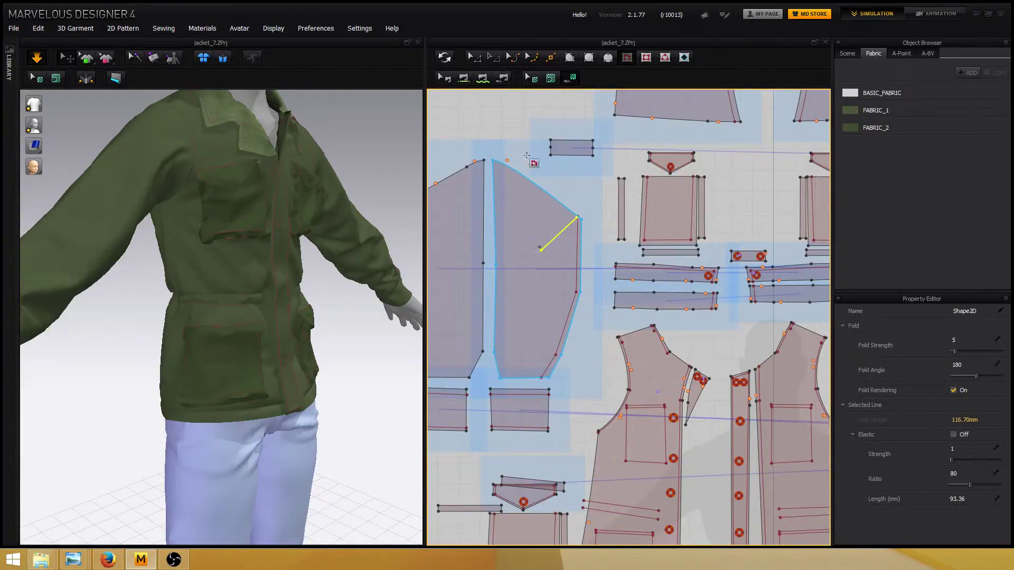
left_click(477, 58)
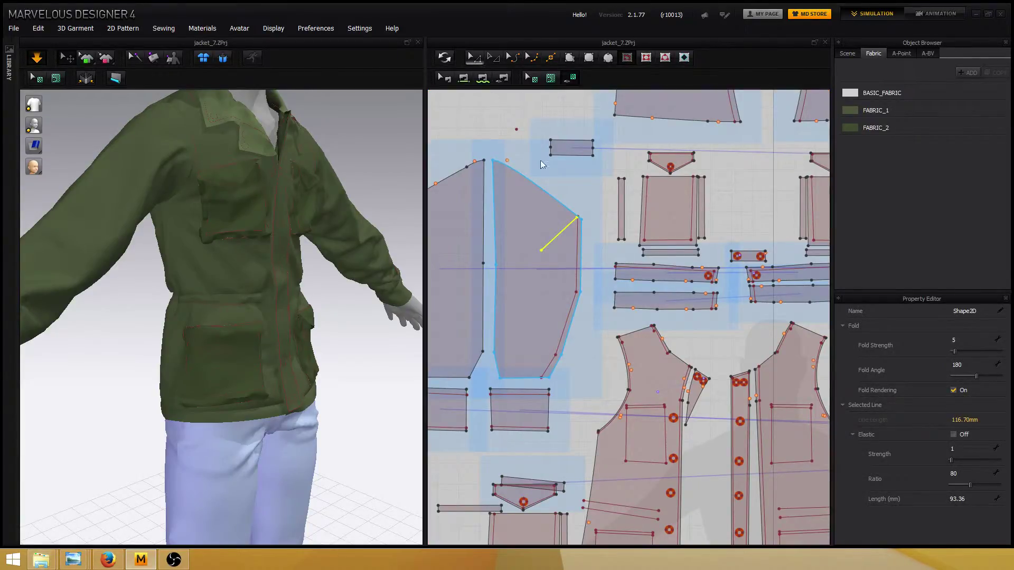
left_click(569, 198)
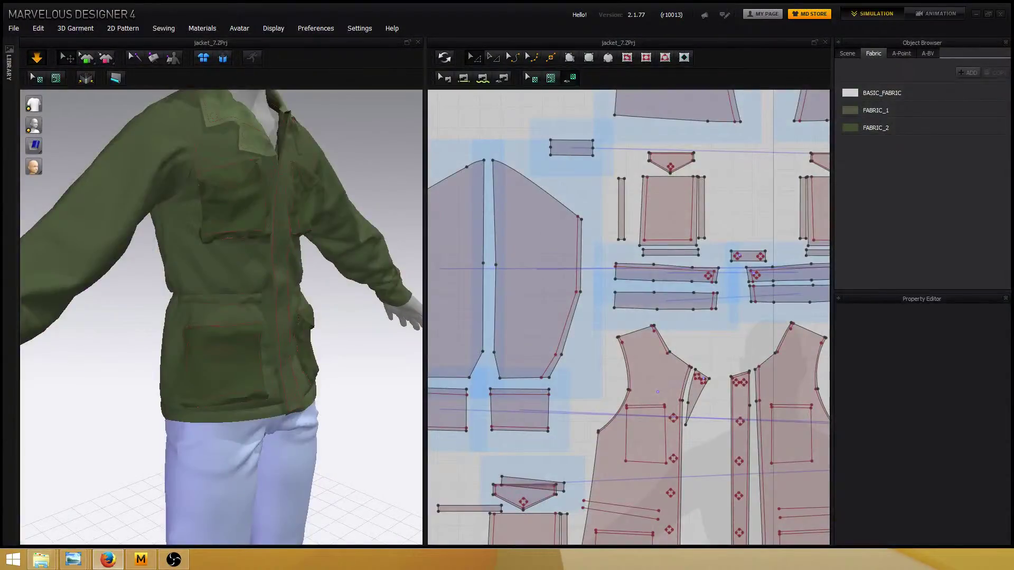
- Examine the jacket's sleeves on the avatar from the front, the side and below
left_click(657, 392)
right_click_drag(372, 298, 280, 317)
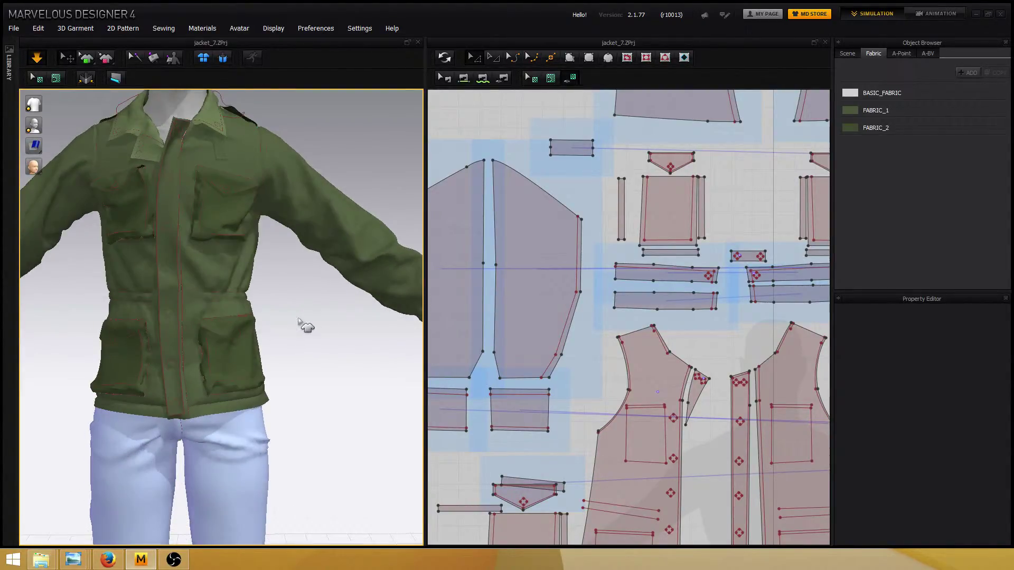
middle_click_drag(309, 309, 217, 290)
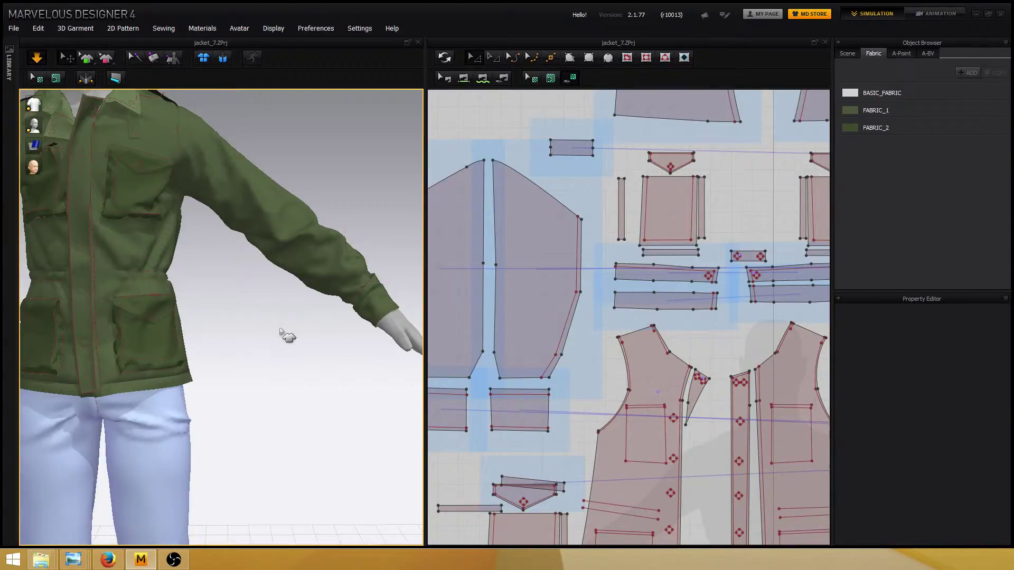
right_click_drag(249, 322, 227, 327)
scroll(255, 308, "down", 4)
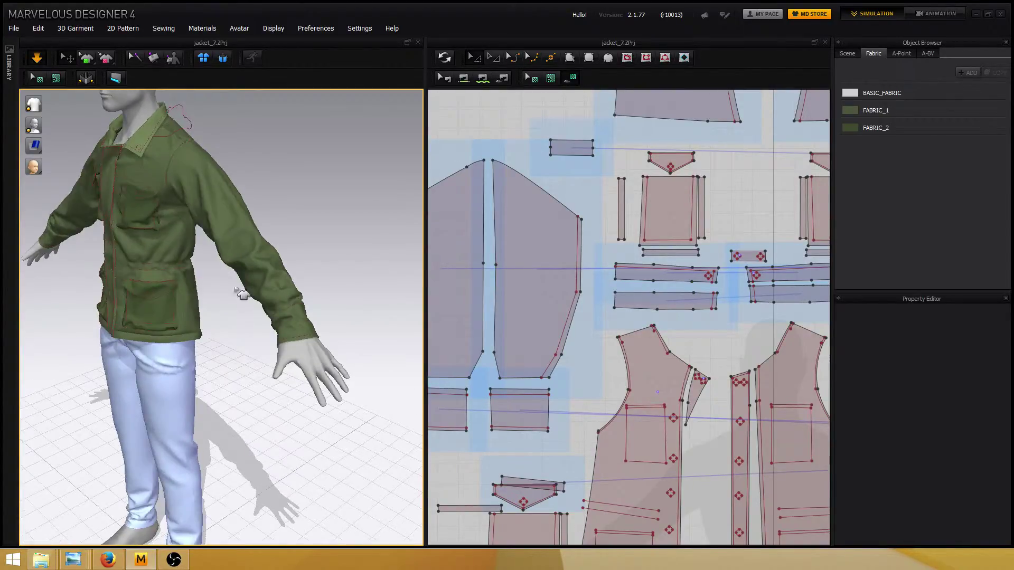
right_click_drag(240, 293, 219, 254)
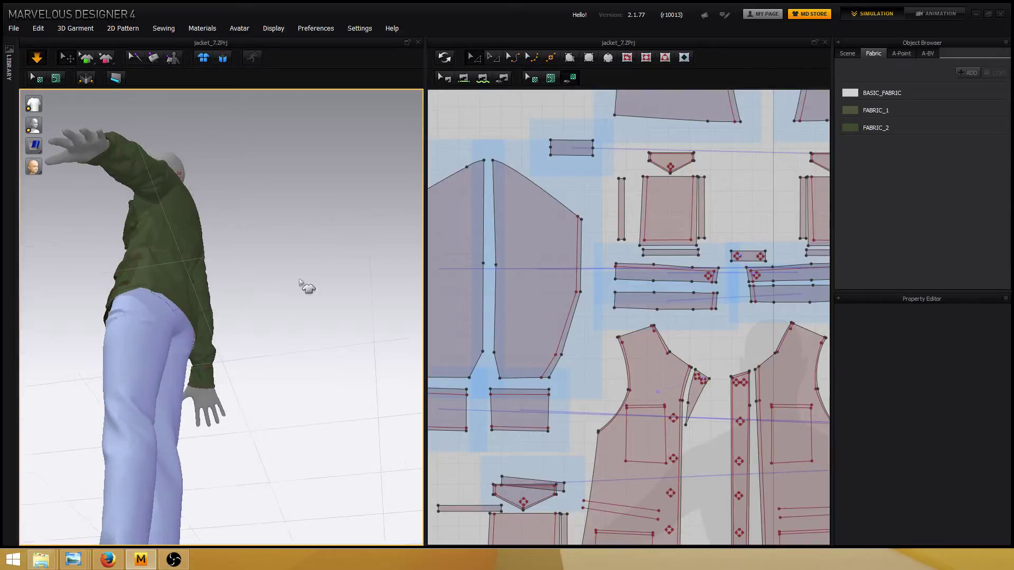
right_click_drag(312, 288, 284, 291)
scroll(284, 290, "up", 4)
- Select the front sleeve's internal line and the back sleeve pieces to check how they correspond on the garment
left_click(569, 243)
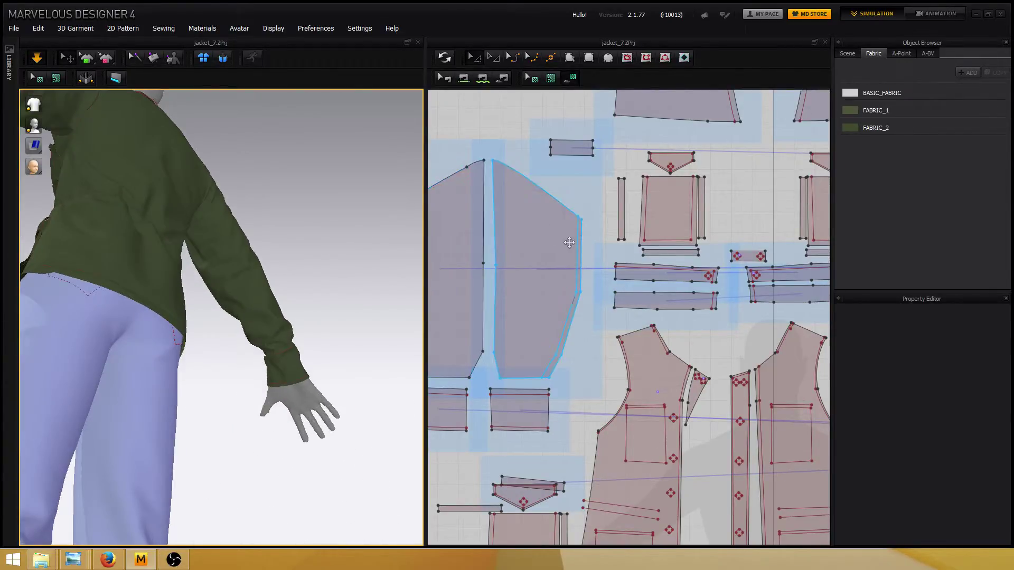
left_click(579, 248)
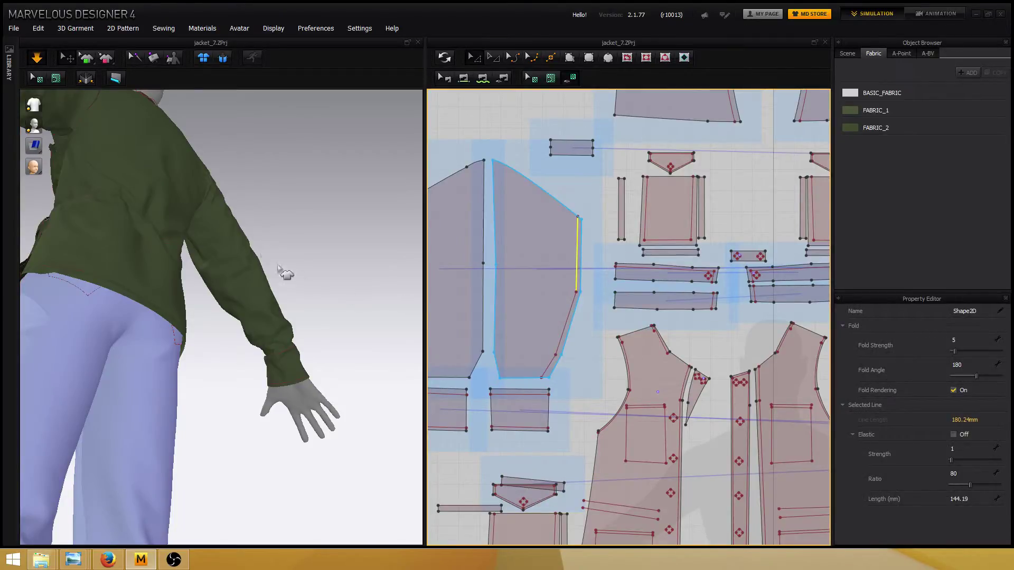
right_click_drag(217, 239, 208, 210)
left_click(208, 209)
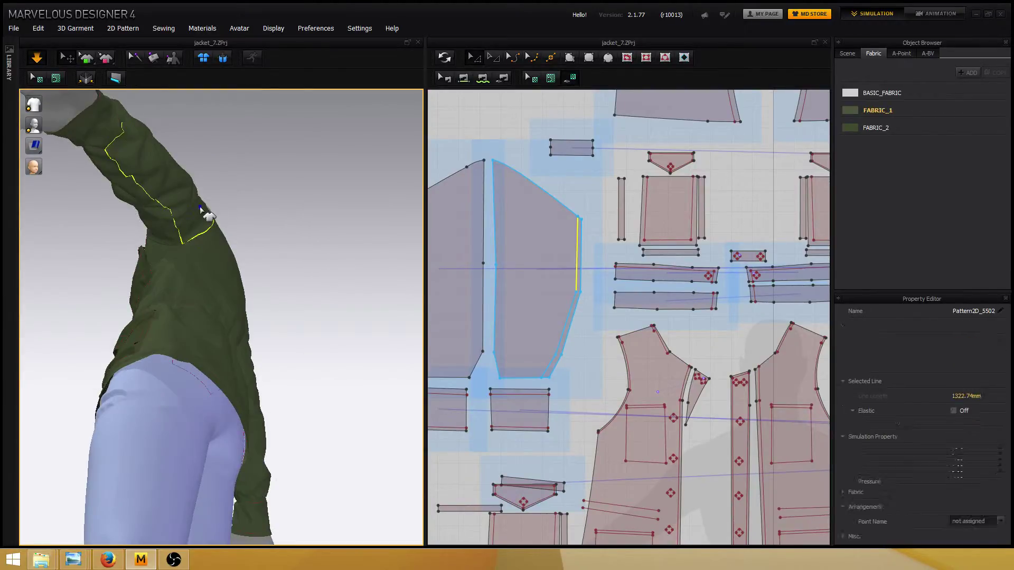
right_click_drag(292, 262, 338, 264)
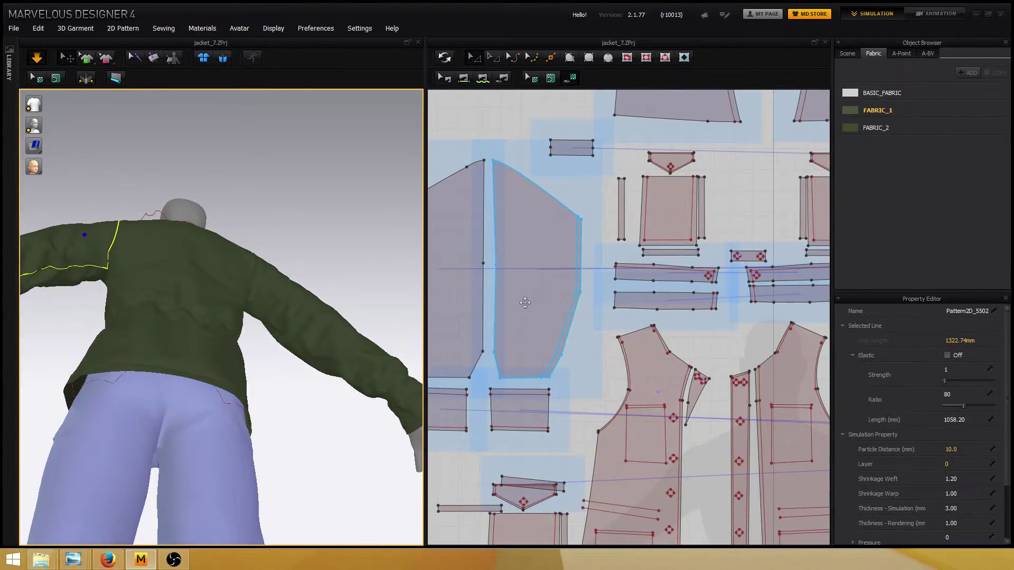
left_click(525, 303)
left_click(311, 322)
right_click_drag(311, 322, 368, 334)
- Turn on synchronization between the 2D patterns and the 3D garment, and inspect the sleeve's back seam up close
left_click(444, 57)
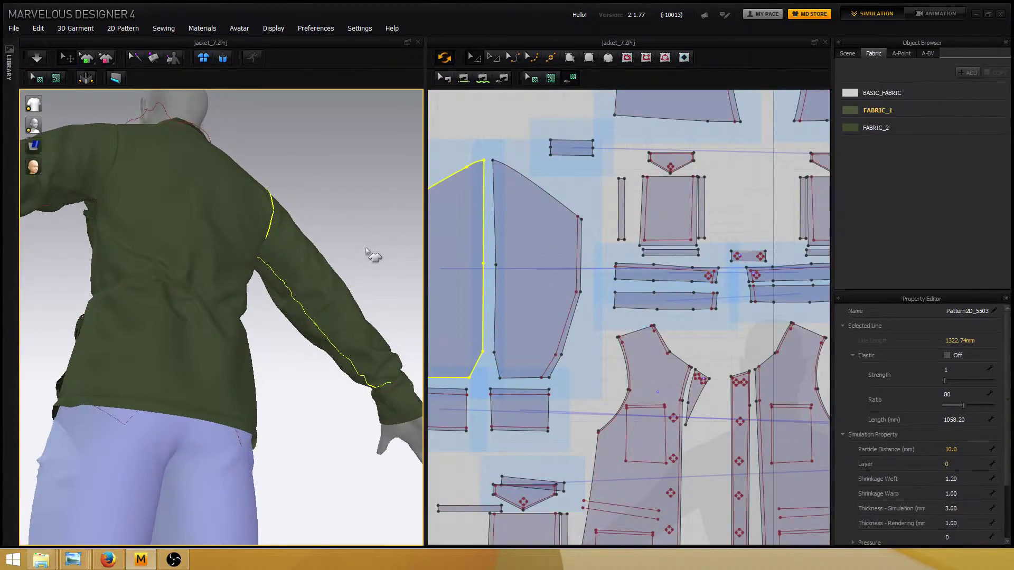
right_click_drag(367, 249, 412, 255)
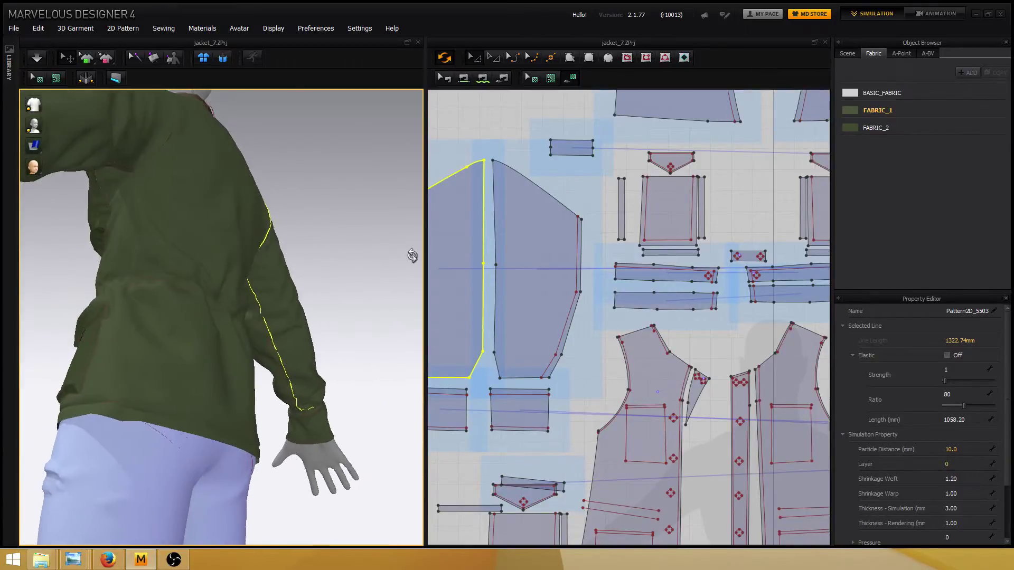
scroll(339, 254, "up", 3)
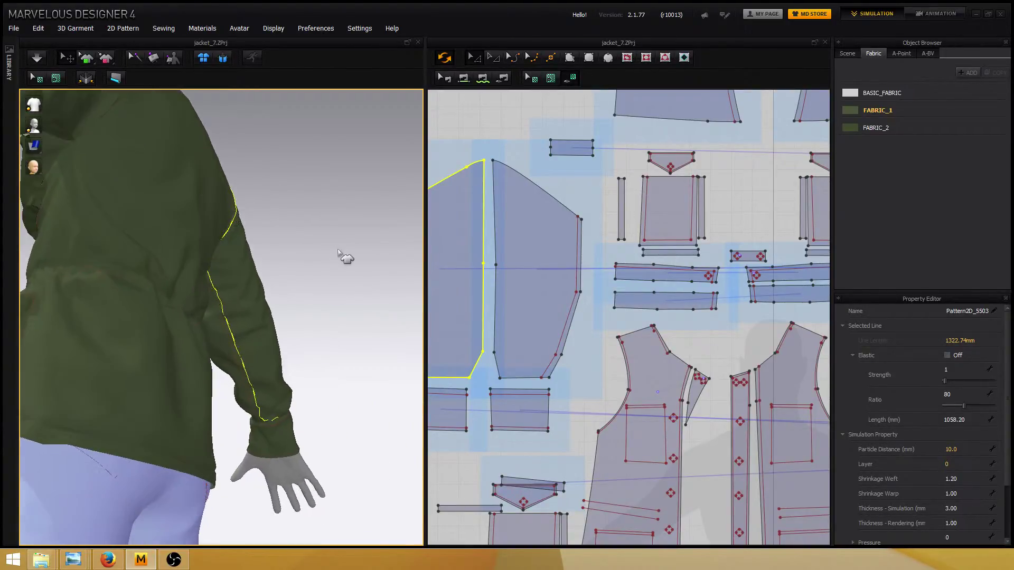
scroll(340, 254, "up", 3)
right_click_drag(585, 306, 543, 313)
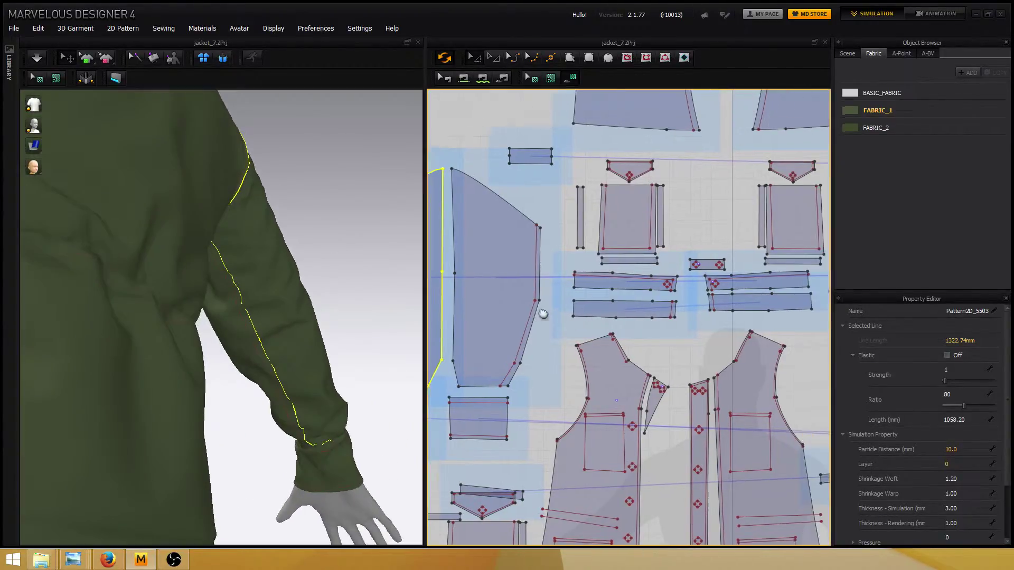
- Move the armhole-end and elbow points of the sleeve piece's internal line closer to its outer edge
middle_click_drag(543, 314, 526, 311)
scroll(552, 295, "up", 6)
middle_click_drag(495, 233, 570, 291)
left_click(562, 208)
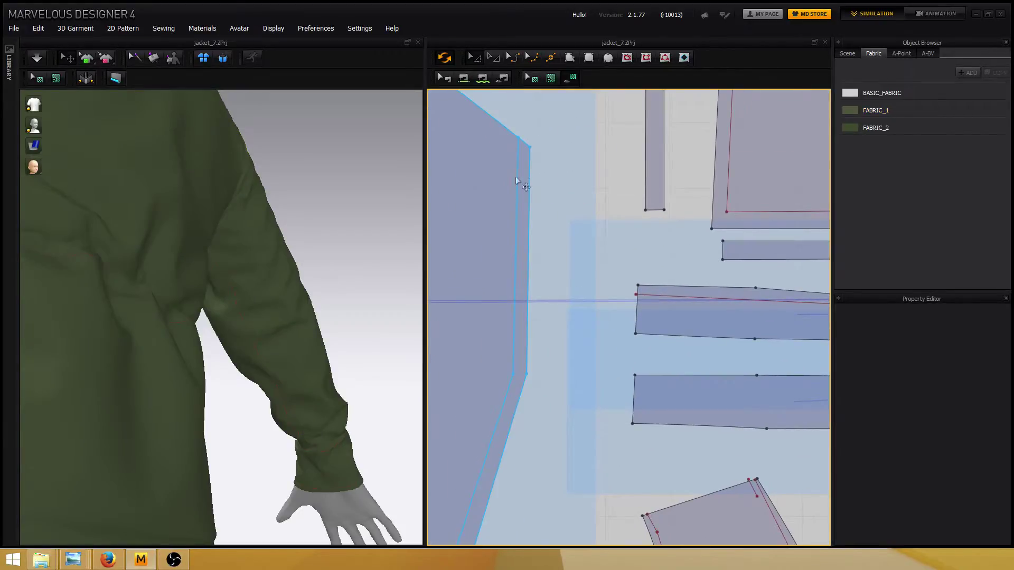
left_click_drag(518, 138, 524, 142)
right_click_drag(572, 284, 561, 232)
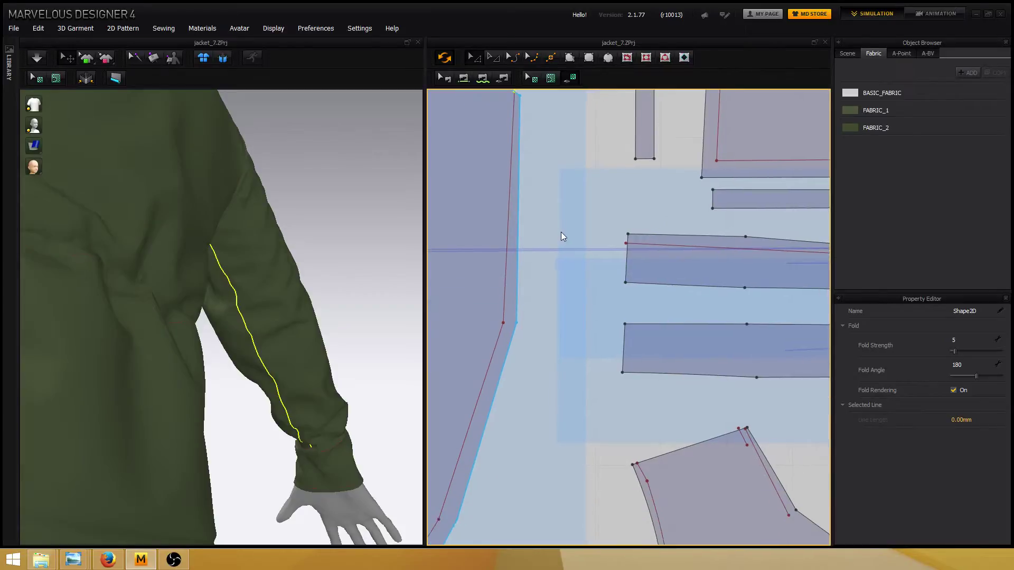
left_click_drag(508, 325, 509, 320)
middle_click_drag(516, 355, 529, 322)
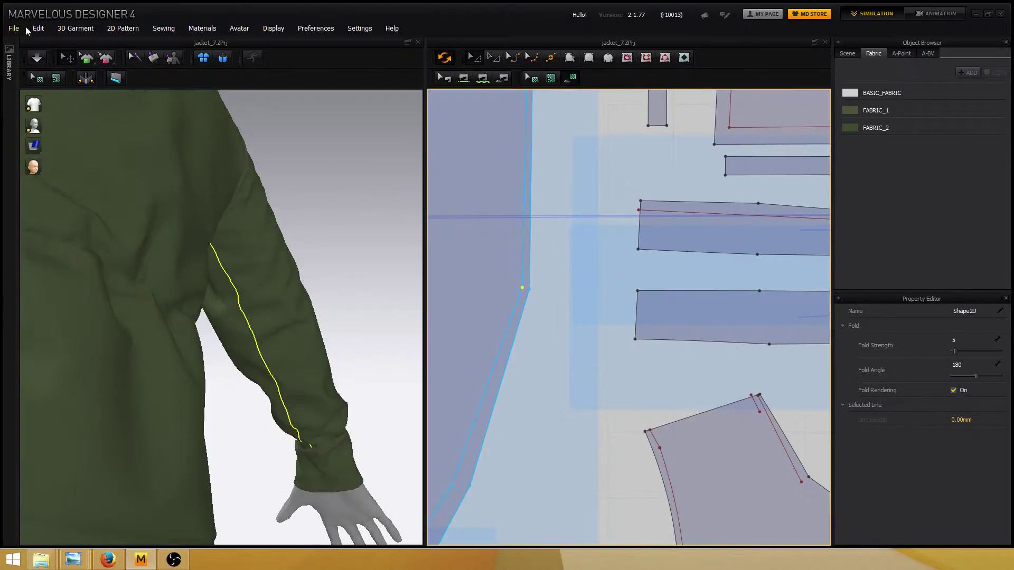
- Start the simulation and move the internal line's two points near the cuff closer to the sleeve's outer edge
left_click(38, 58)
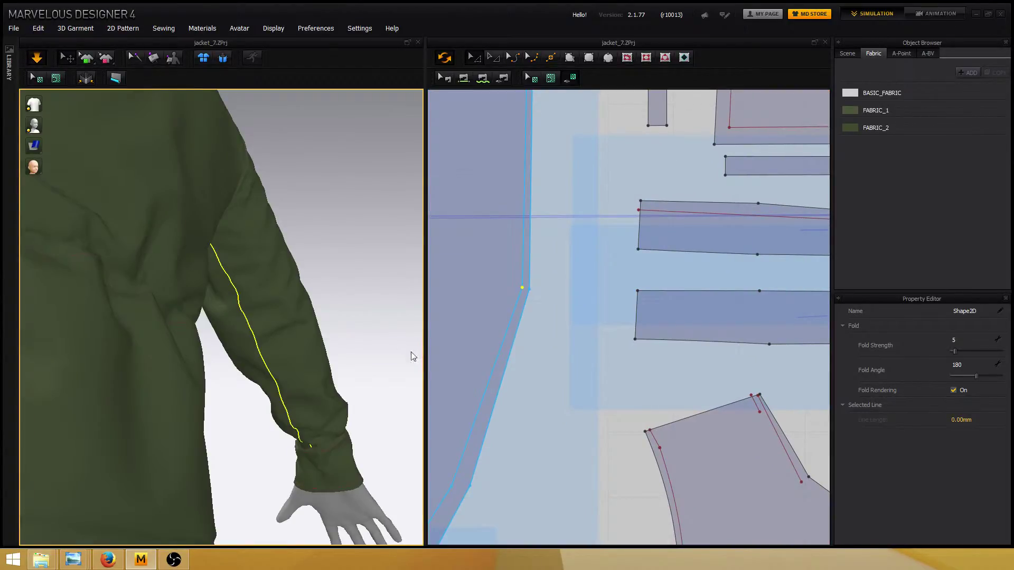
middle_click_drag(524, 383, 556, 286)
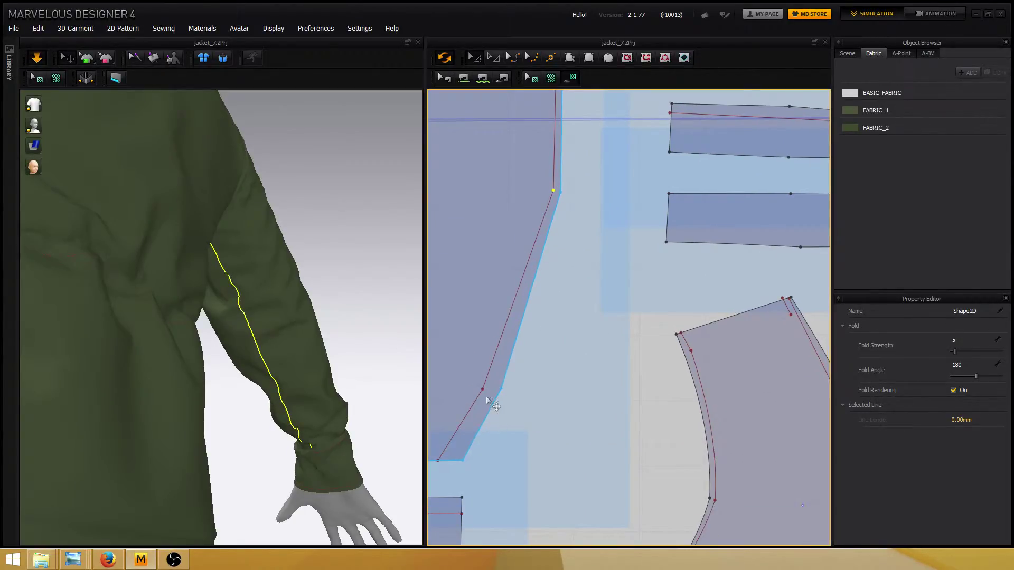
left_click_drag(483, 391, 494, 387)
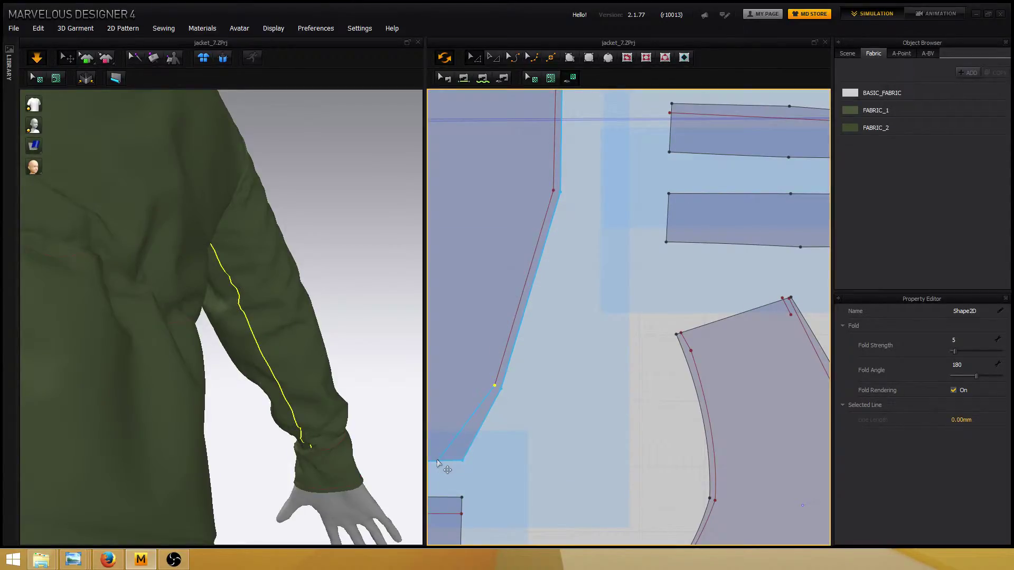
left_click_drag(453, 464, 455, 461)
- Deselect the internal line and examine the simulated sleeve's underside and cuff from several angles
scroll(283, 355, "up", 8)
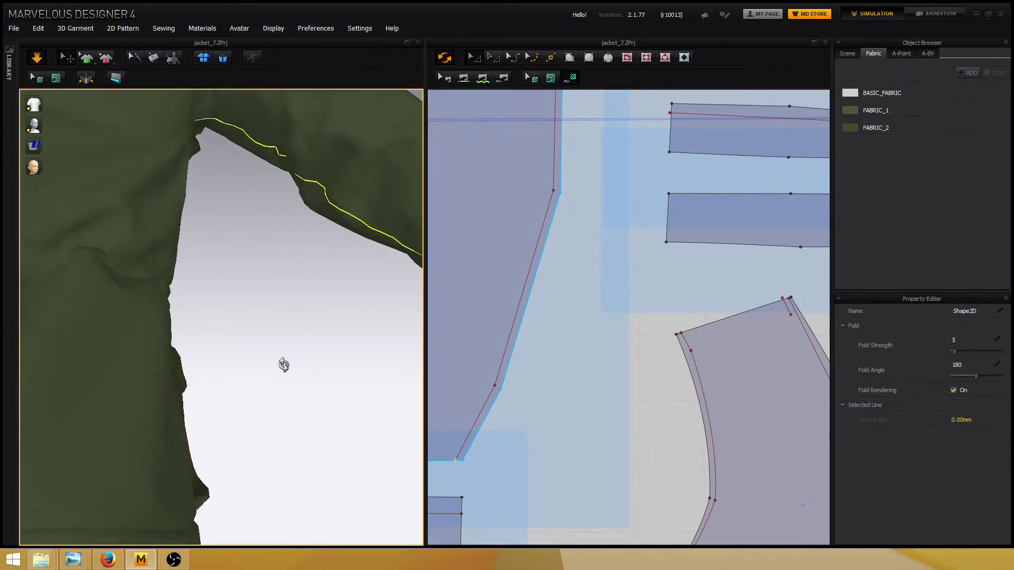
scroll(554, 347, "down", 10)
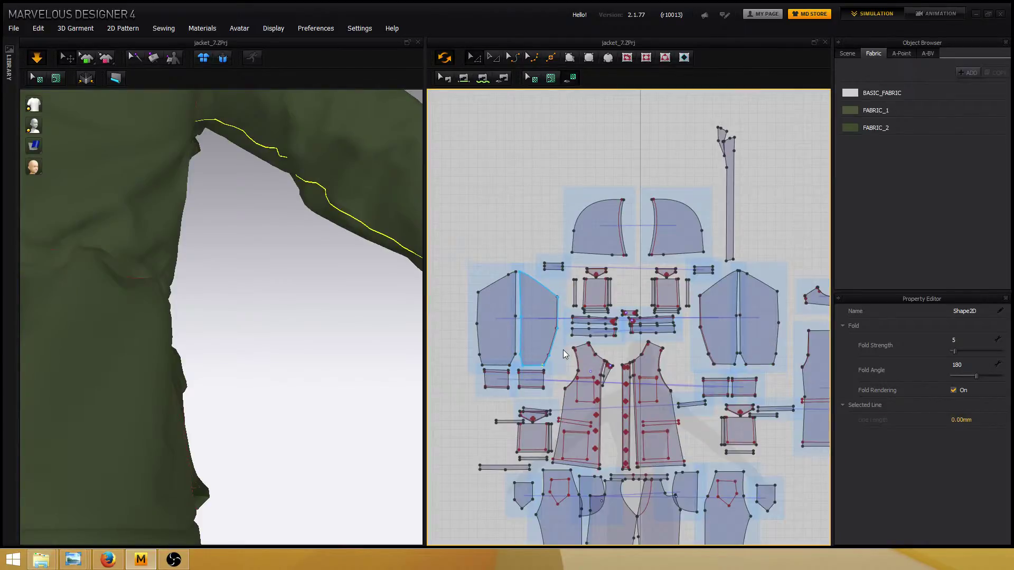
left_click(355, 344)
scroll(331, 309, "down", 3)
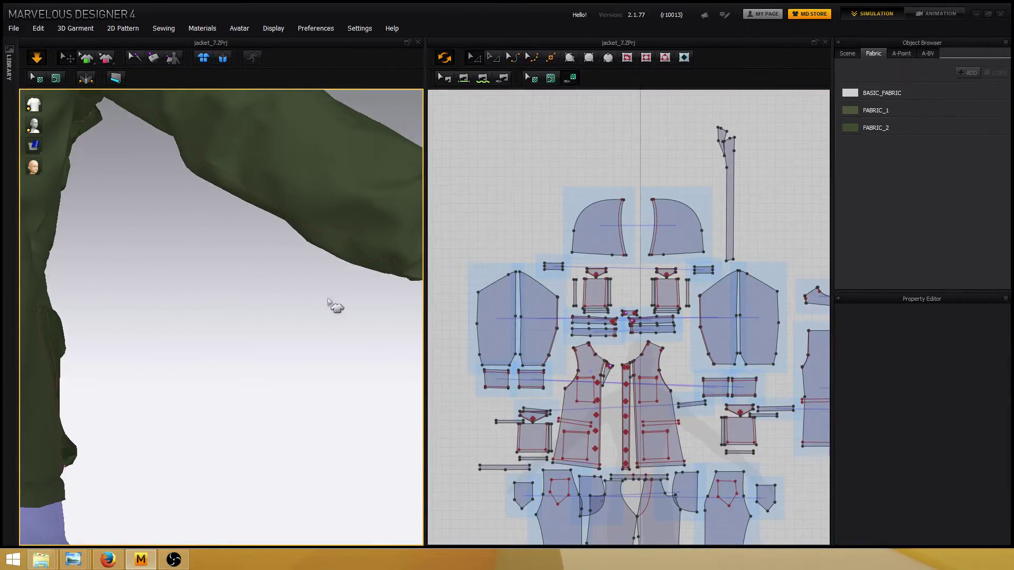
scroll(328, 301, "up", 2)
scroll(326, 305, "down", 3)
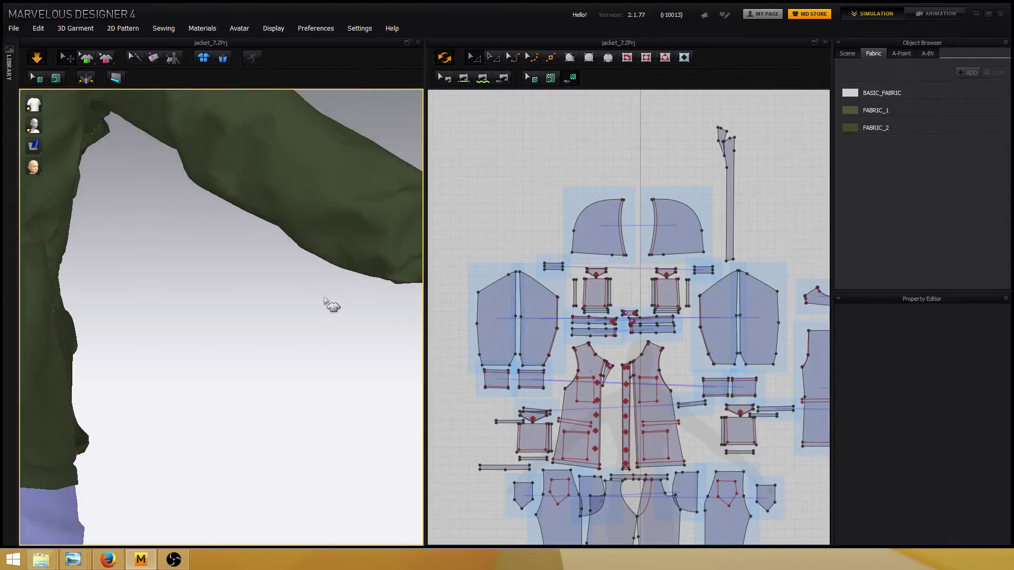
scroll(325, 297, "down", 3)
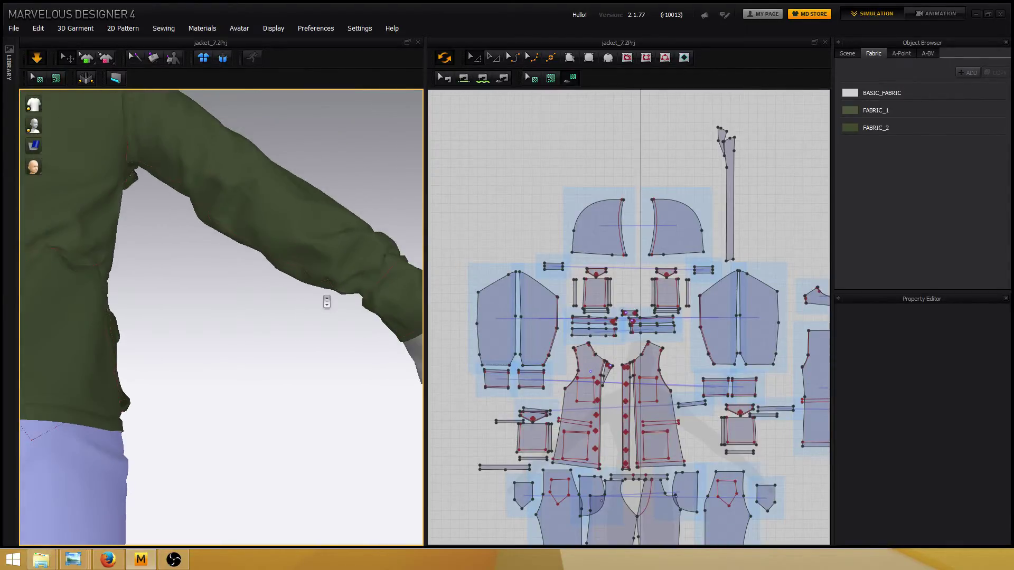
right_click_drag(355, 335, 312, 246)
scroll(238, 348, "up", 2)
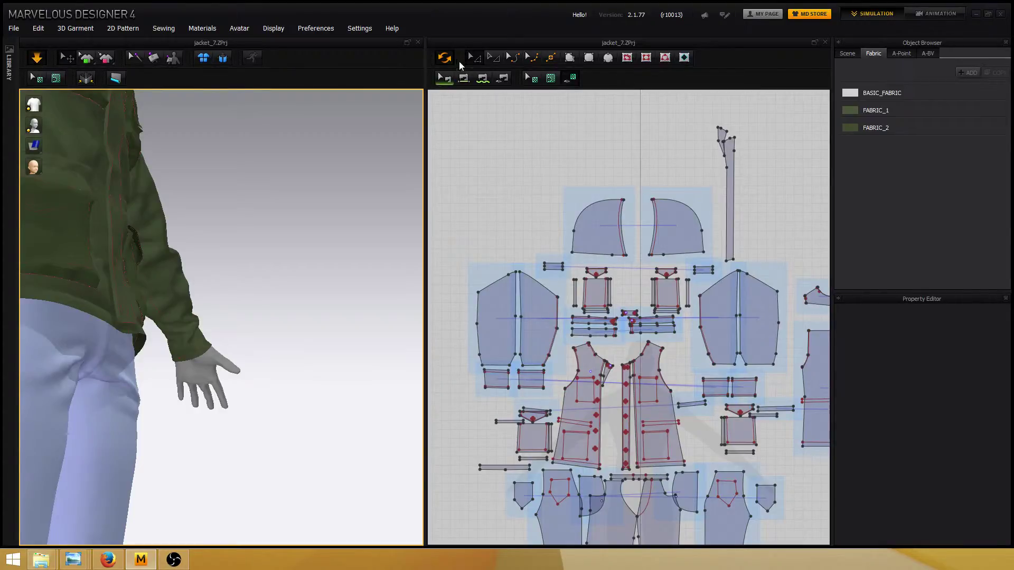
- Select the small shoulder strap piece above the sleeve and pick a point near its collar end on the garment to locate that end in 2D
middle_click_drag(664, 281, 568, 258)
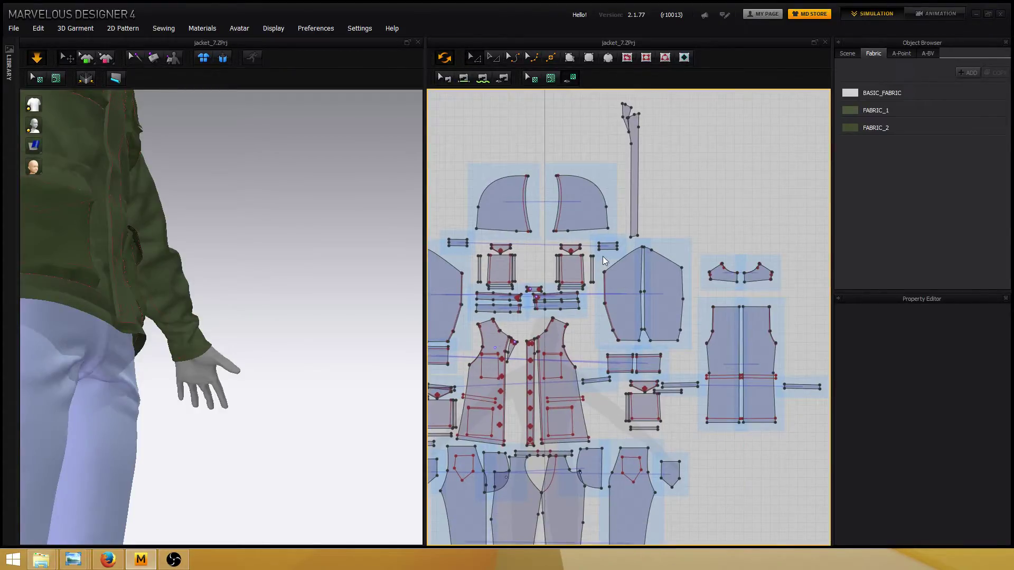
scroll(605, 252, "up", 2)
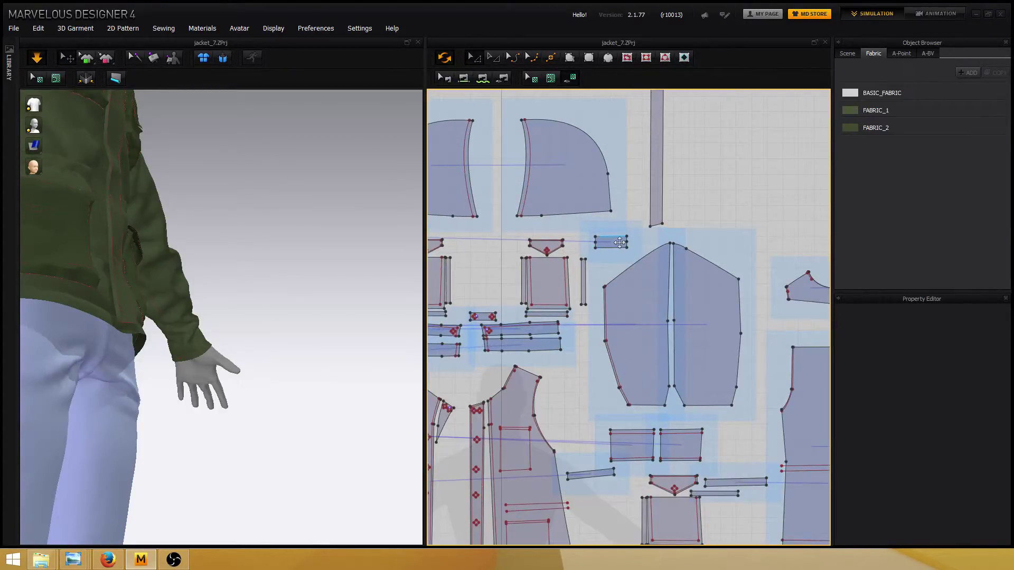
left_click(619, 242)
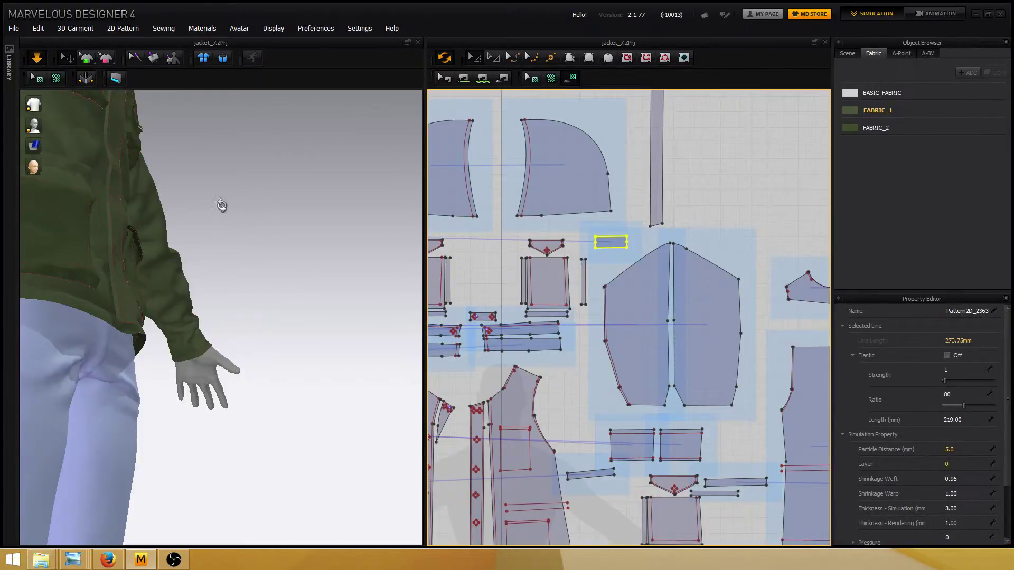
right_click_drag(221, 206, 242, 355)
scroll(276, 253, "up", 5)
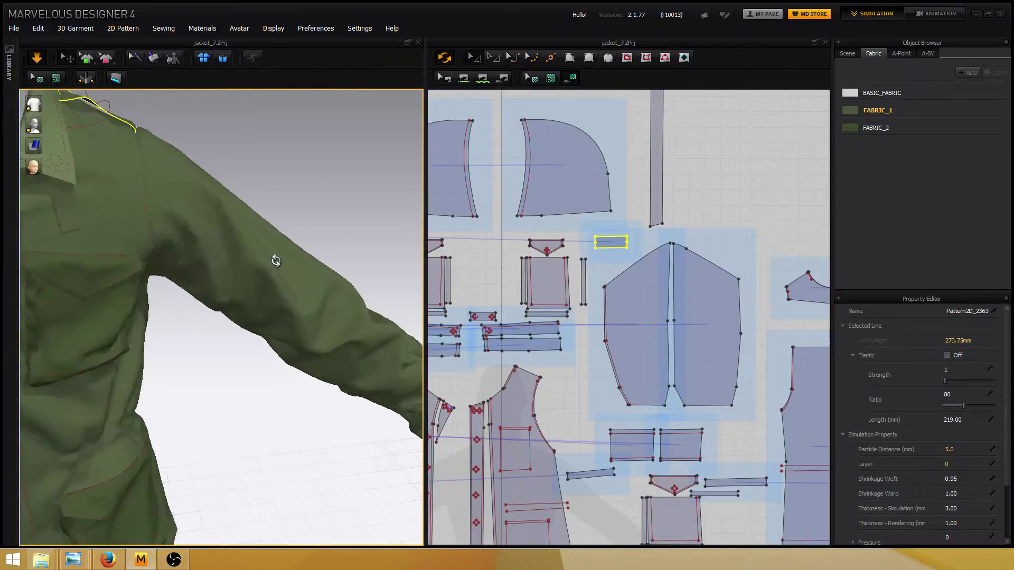
right_click_drag(276, 261, 266, 259)
middle_click_drag(201, 185, 312, 313)
middle_click_drag(270, 158, 289, 264)
scroll(290, 261, "up", 2)
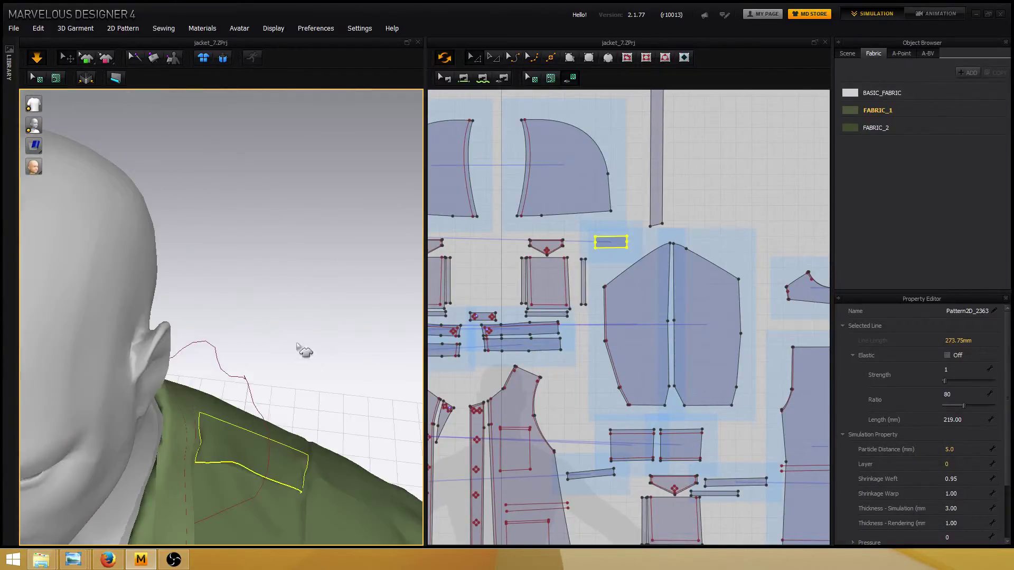
left_click(304, 352)
left_click(220, 431)
scroll(600, 242, "up", 6)
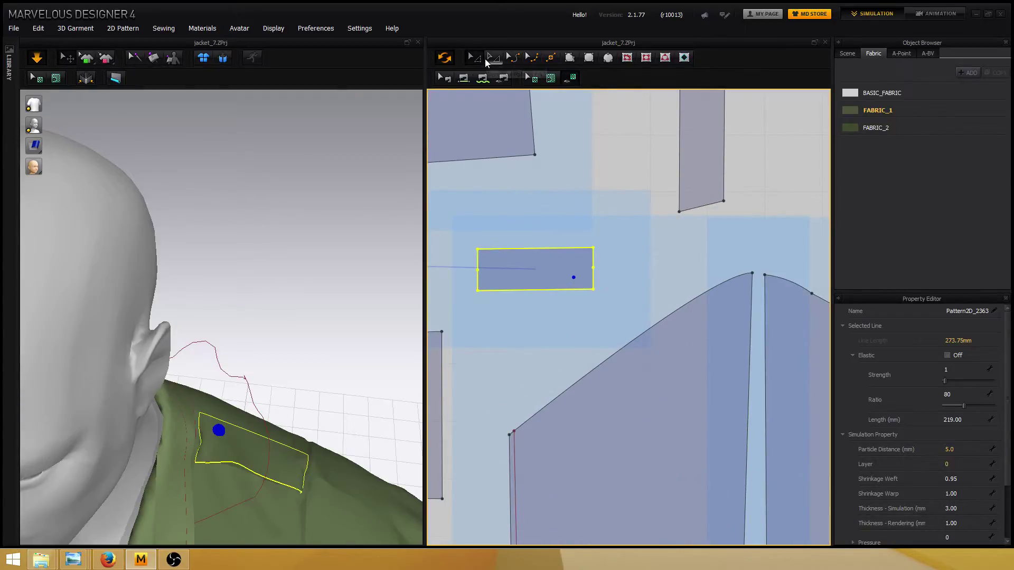
- Draw an internal circle with a circumference of about 70 mm near the collar end of the shoulder strap piece
left_click(551, 57)
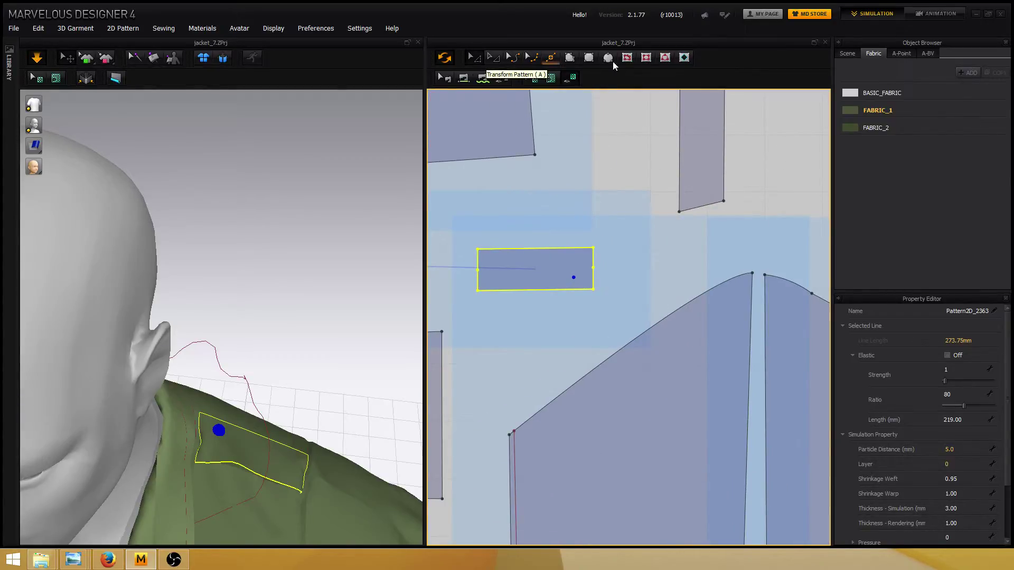
left_click(665, 57)
left_click_drag(583, 275, 580, 278)
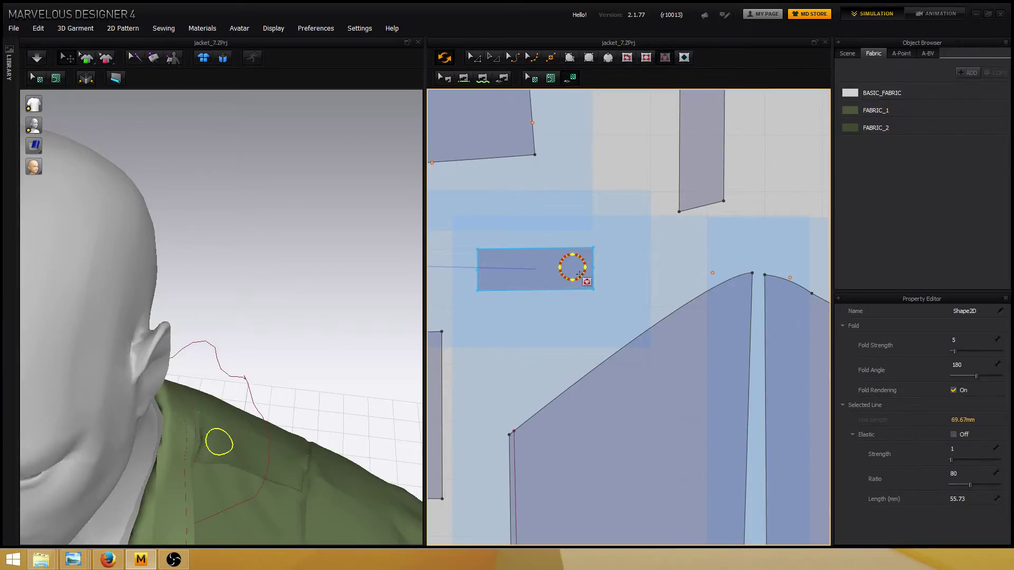
left_click(471, 56)
left_click(589, 201)
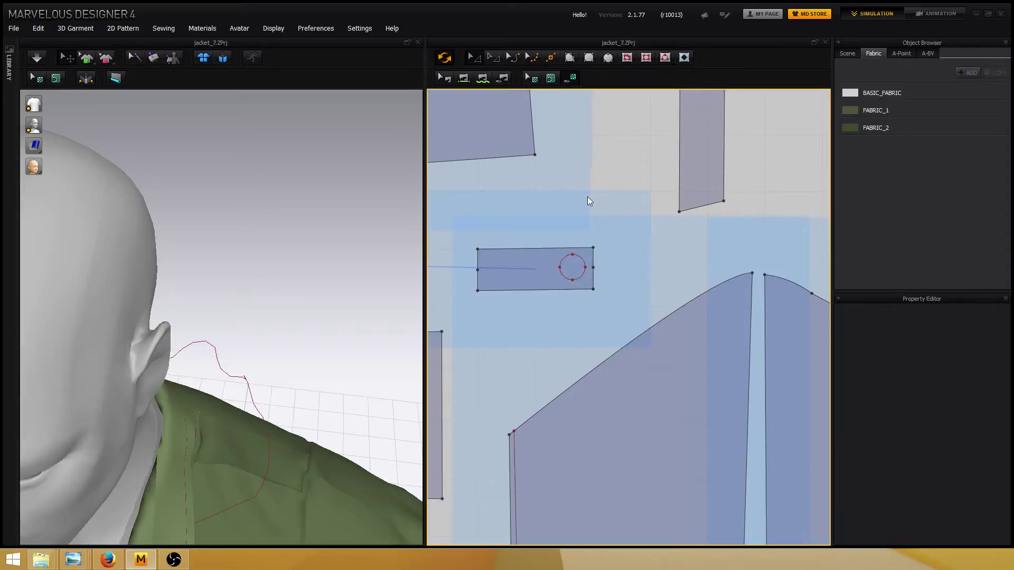
- Scale the shoulder strap's circle down to a circumference of about 58 mm and nudge it towards the strap's centreline
left_click(574, 268)
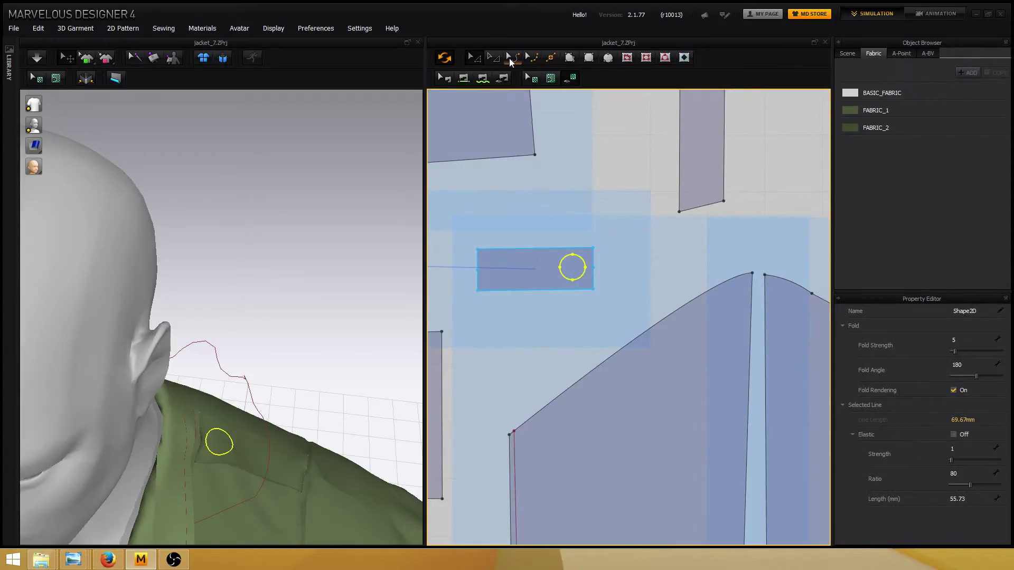
left_click(491, 59)
middle_click_drag(579, 253, 584, 232)
scroll(584, 233, "down", 3)
scroll(583, 232, "up", 4)
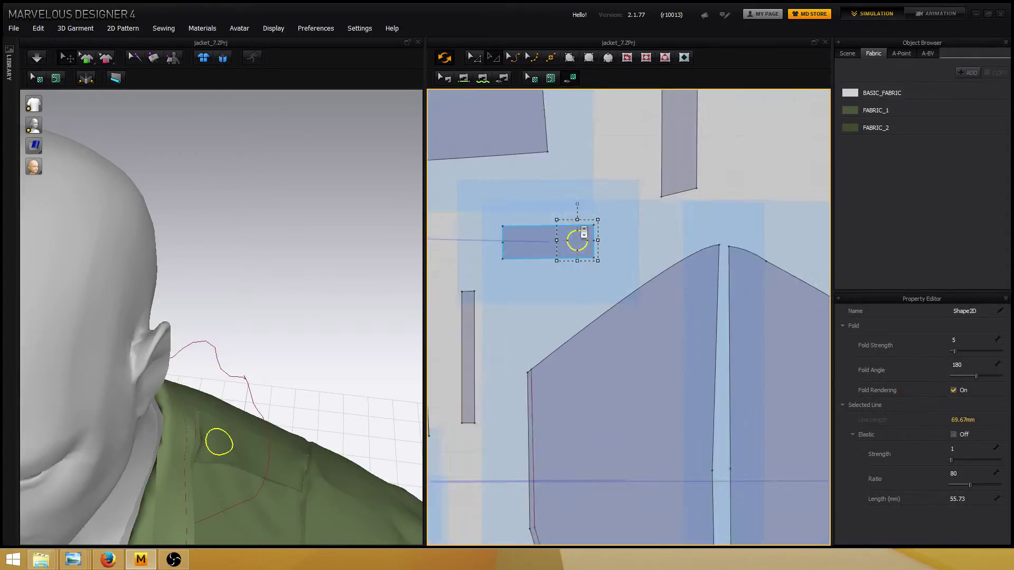
scroll(587, 232, "down", 4)
scroll(607, 232, "up", 4)
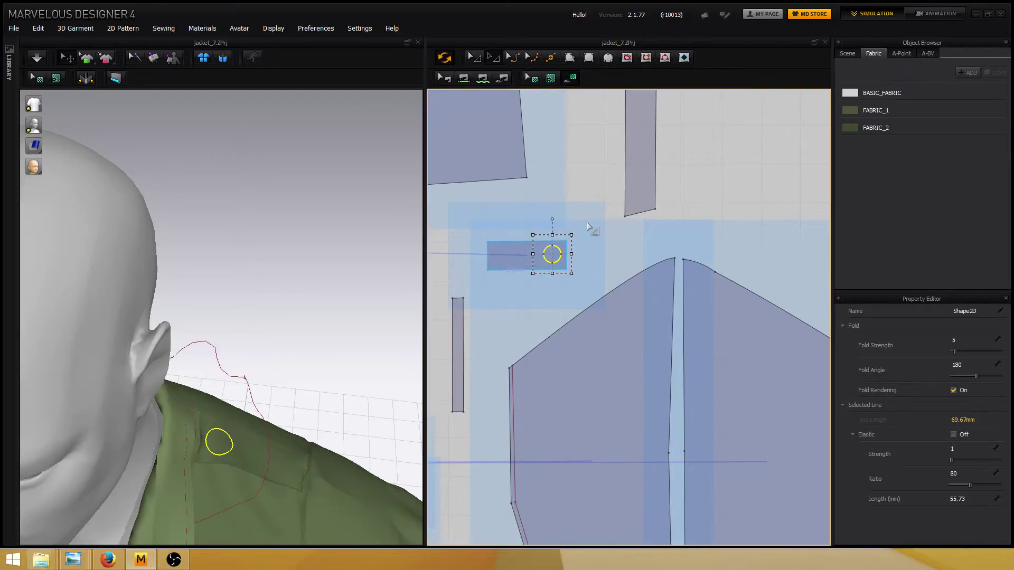
scroll(588, 227, "up", 2)
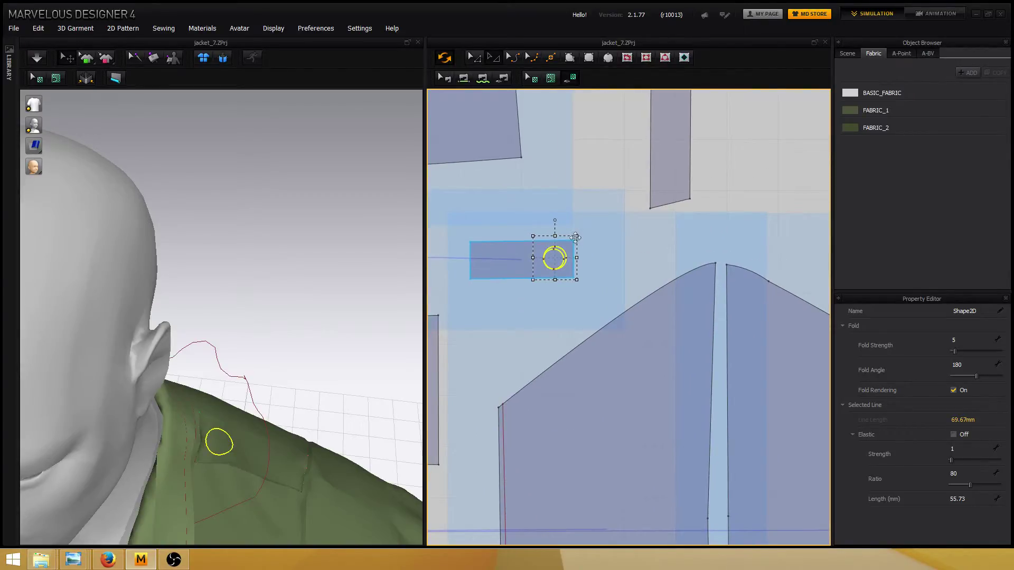
left_click_drag(575, 238, 576, 238)
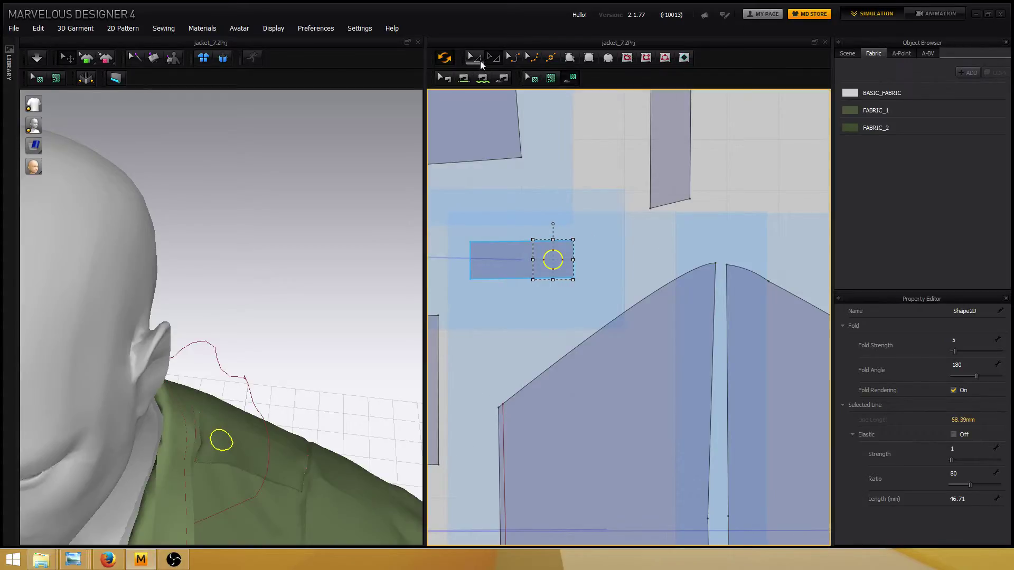
left_click(559, 203)
left_click(553, 260)
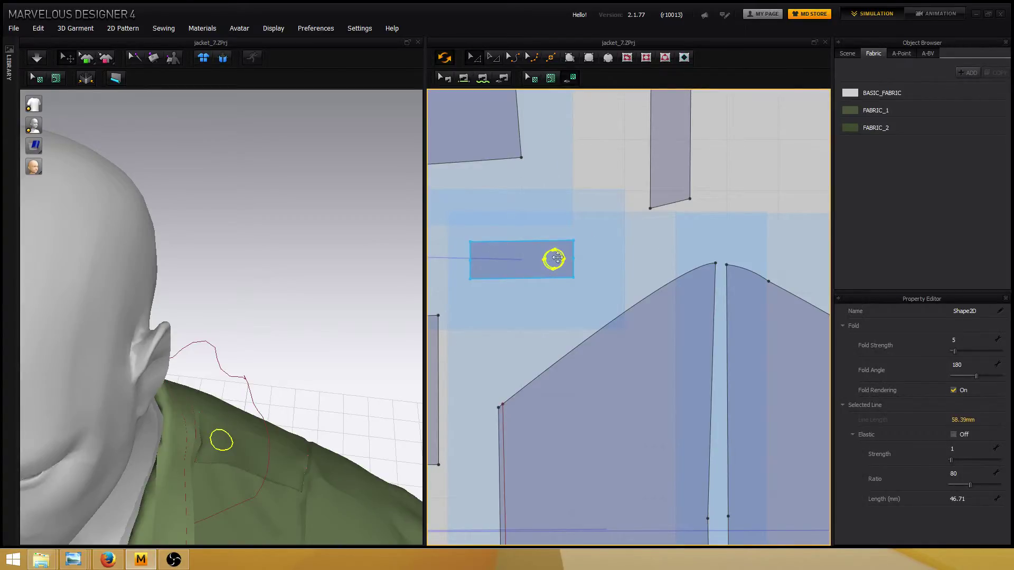
left_click(559, 204)
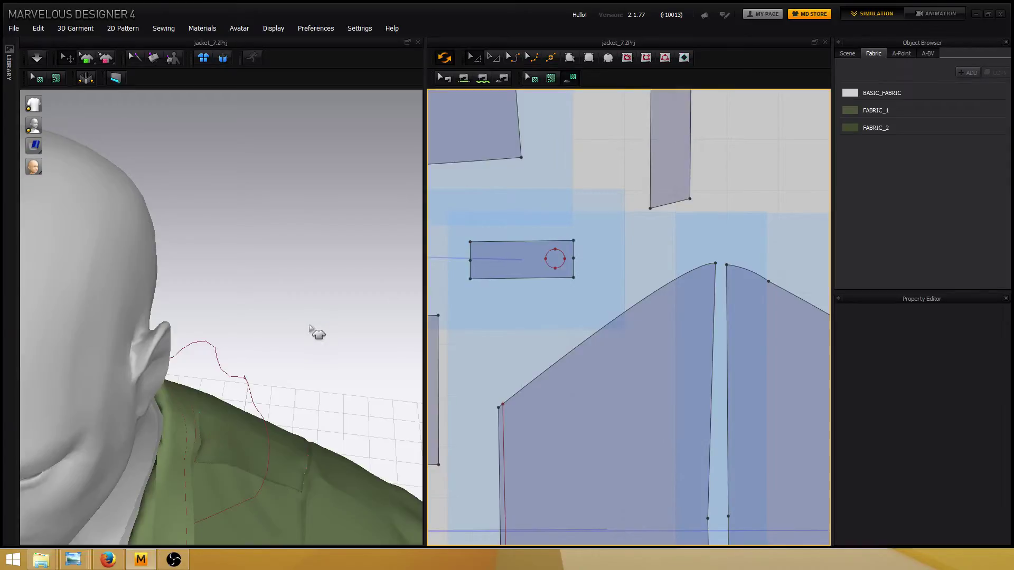
- Examine the jacket's front, sleeves, collar and chest pockets on the avatar
right_click_drag(317, 332, 335, 256)
scroll(322, 286, "down", 3)
scroll(613, 325, "down", 5)
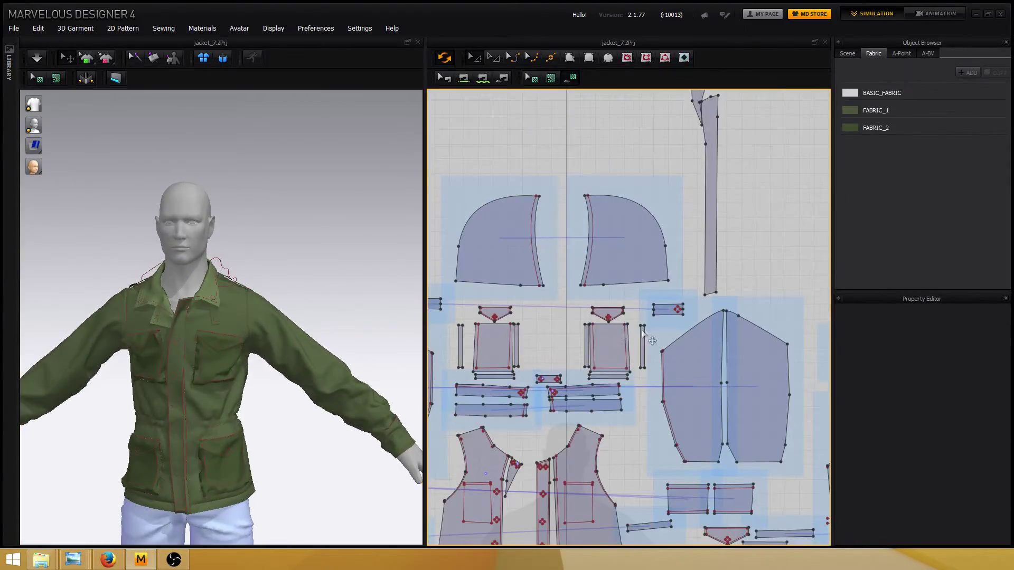
right_click_drag(657, 338, 585, 302)
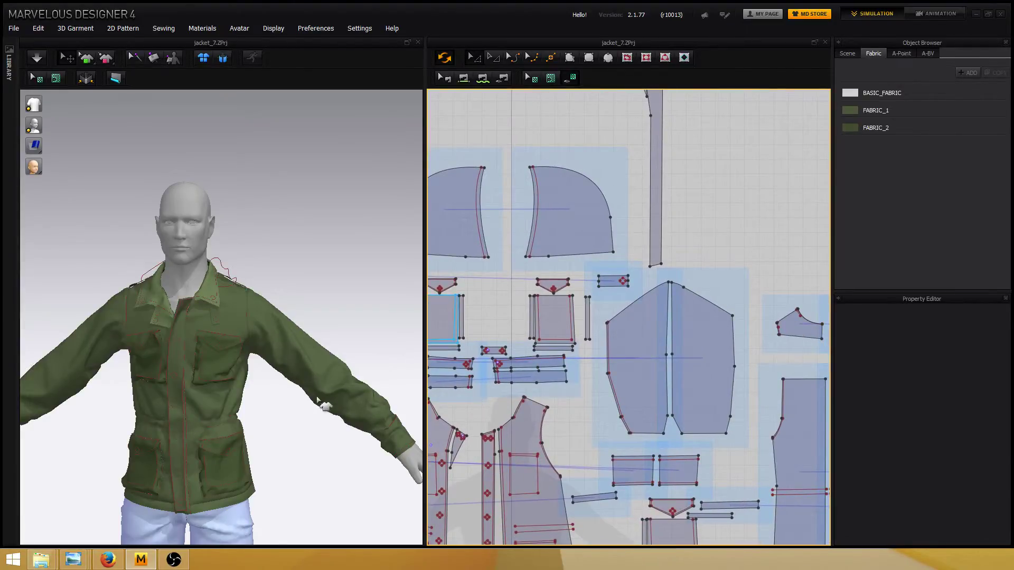
right_click_drag(362, 315, 347, 273)
scroll(333, 301, "down", 1)
scroll(323, 322, "up", 3)
right_click_drag(320, 365, 358, 363)
scroll(287, 350, "up", 8)
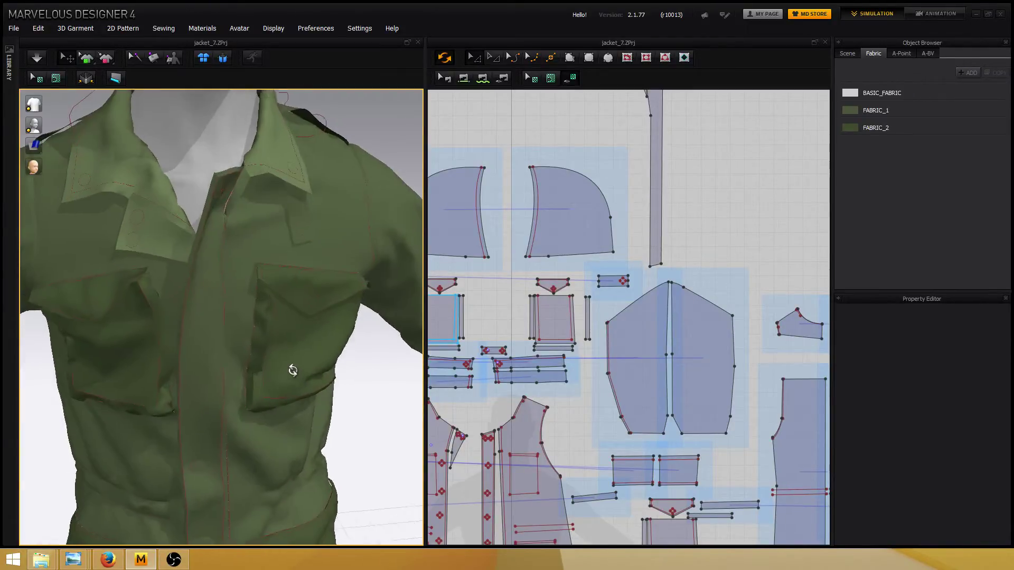
scroll(284, 375, "down", 8)
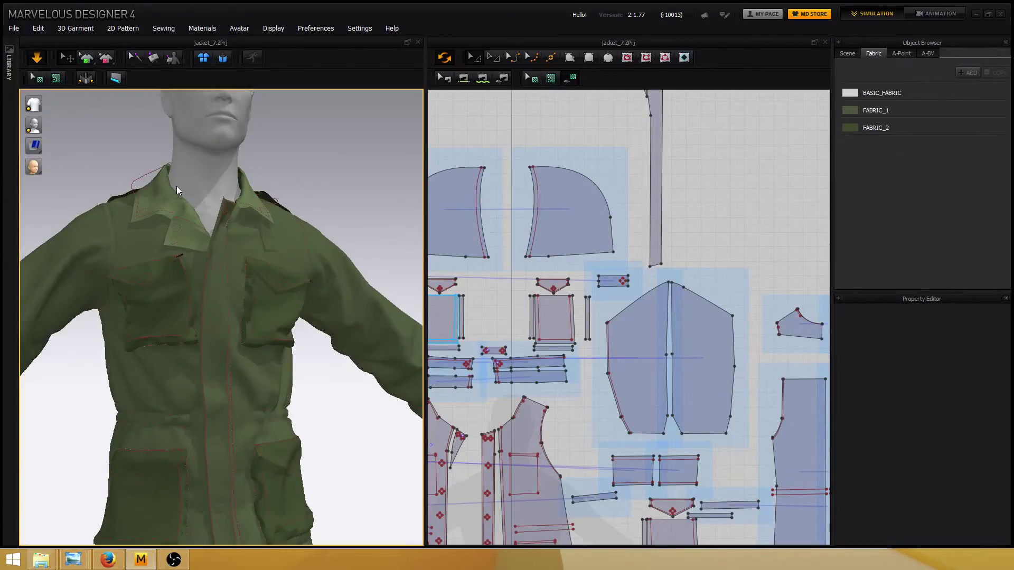
- Tug the avatar's right chest pocket on the simulating garment to adjust how it drapes
left_click(200, 294)
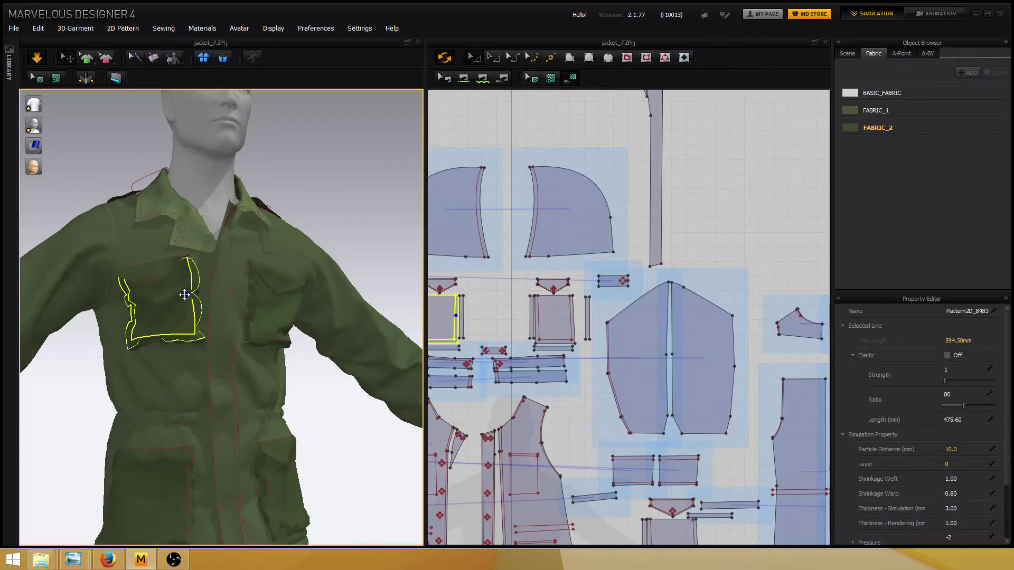
left_click_drag(191, 276, 157, 300)
left_click_drag(150, 305, 193, 344)
left_click(341, 214)
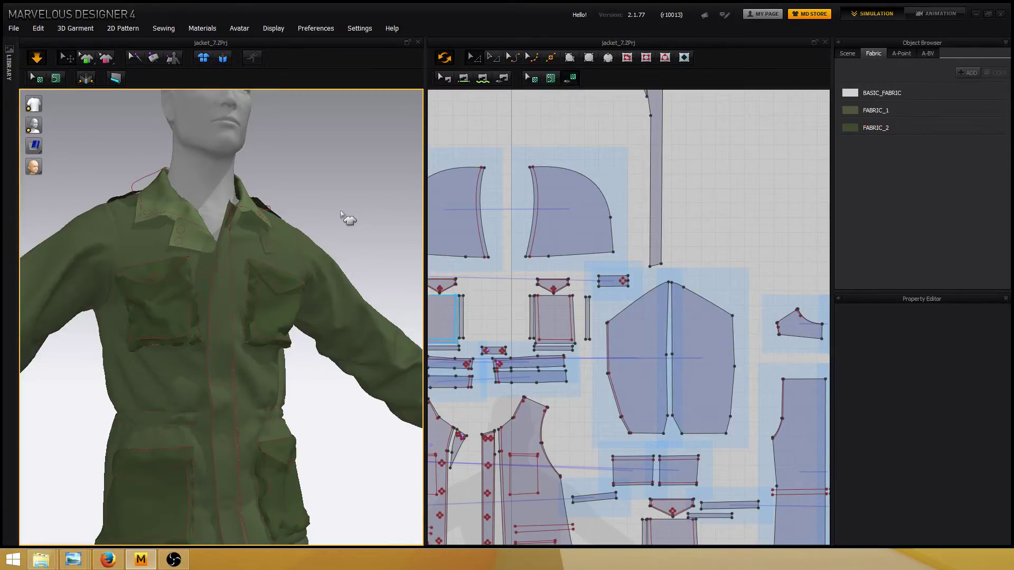
mouse_move(346, 221)
right_mouse_down()
mouse_move(273, 226)
mouse_move(376, 220)
mouse_move(335, 219)
mouse_move(349, 212)
right_mouse_up()
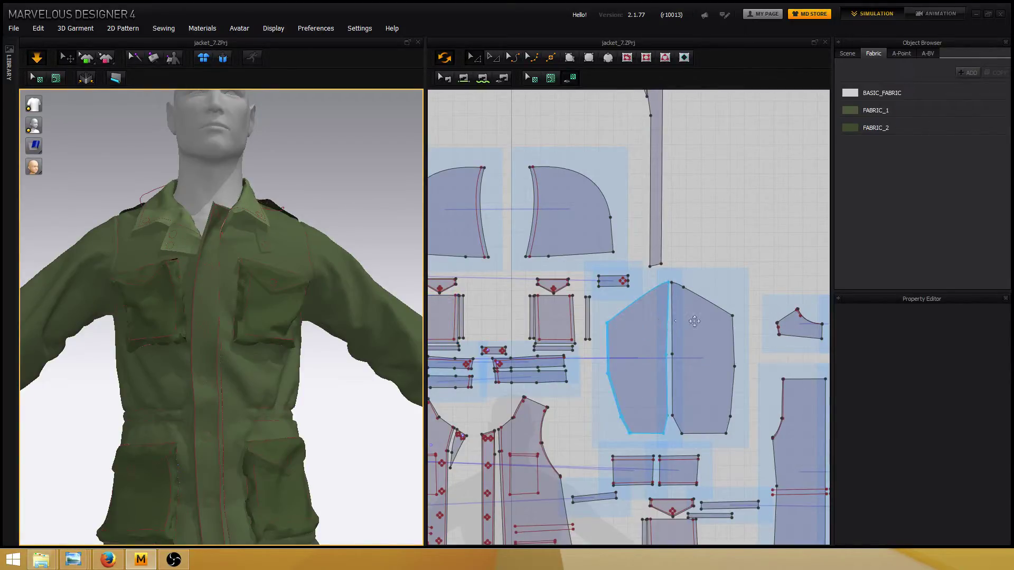
- Tug the inner side edge of the avatar's left lower pocket on the simulating garment to adjust how it drapes
middle_click_drag(328, 394, 340, 340)
scroll(348, 352, "down", 1)
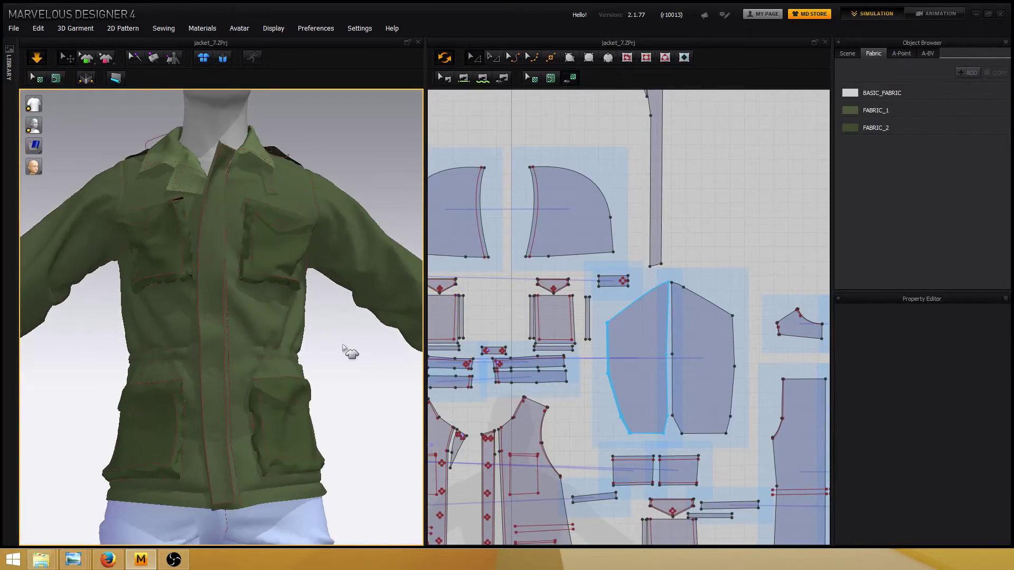
right_click_drag(299, 351, 334, 340)
left_click(252, 422)
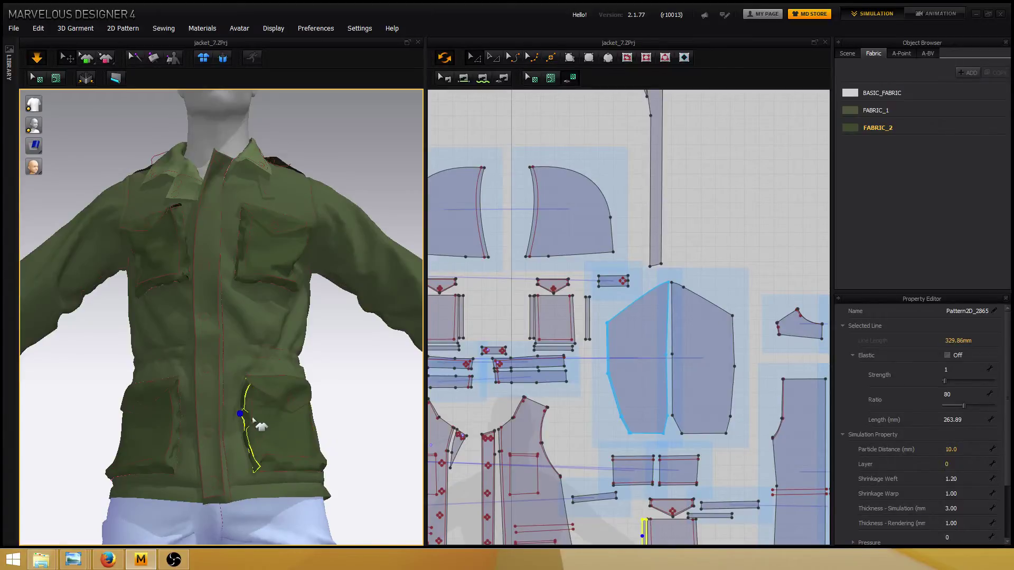
left_click(353, 412)
- Pull the lower outer corner of the avatar's left chest pocket downward on the simulating garment
right_click_drag(355, 407, 330, 366)
scroll(340, 397, "down", 1)
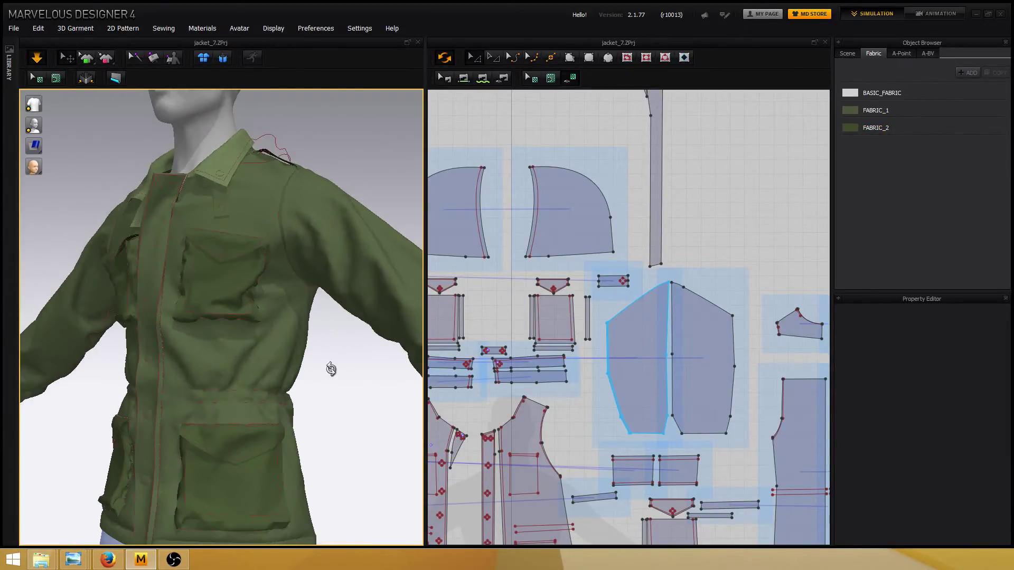
left_click(254, 297)
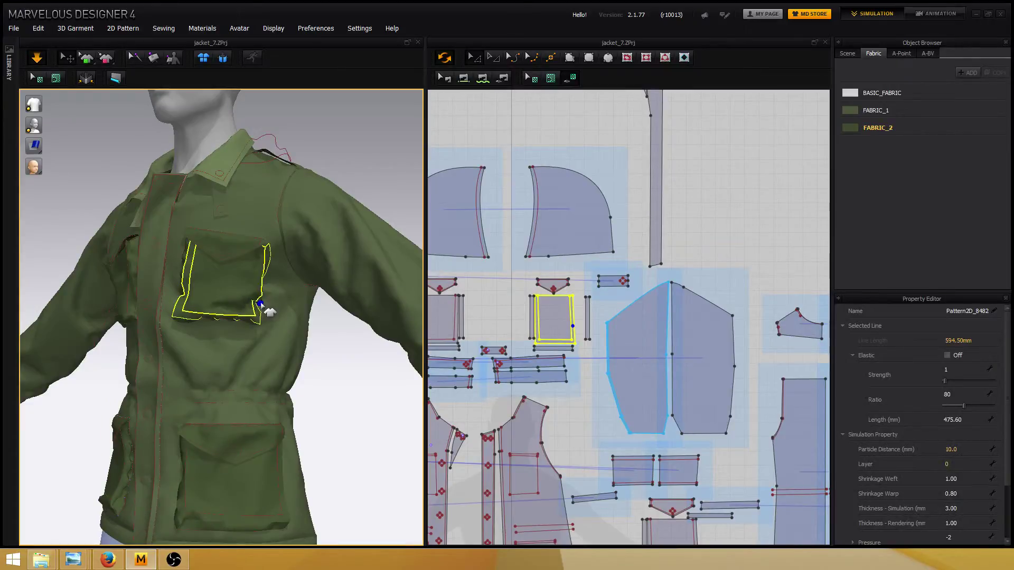
mouse_move(252, 315)
left_mouse_down()
mouse_move(271, 313)
mouse_move(259, 320)
left_mouse_up()
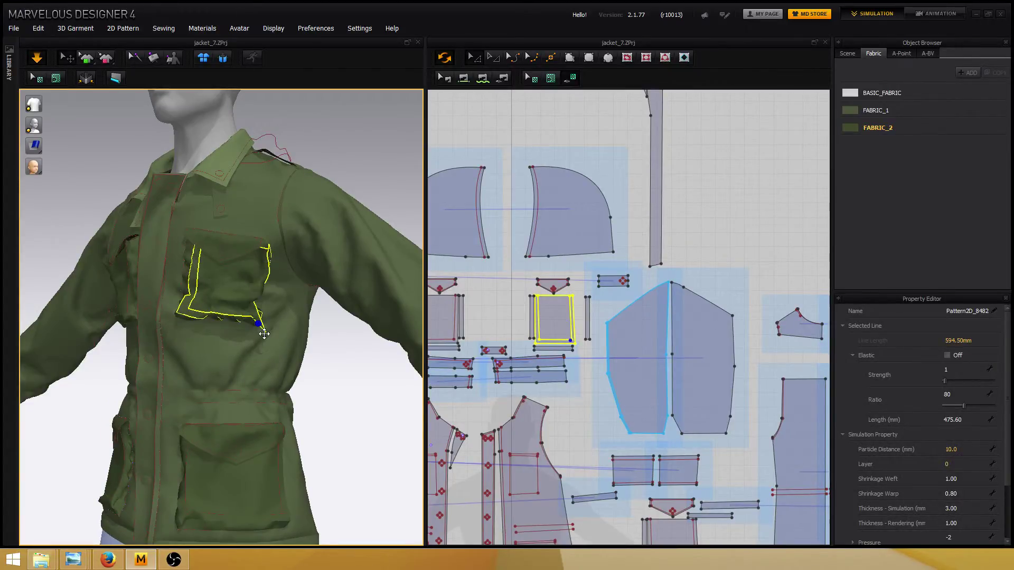
key("Escape")
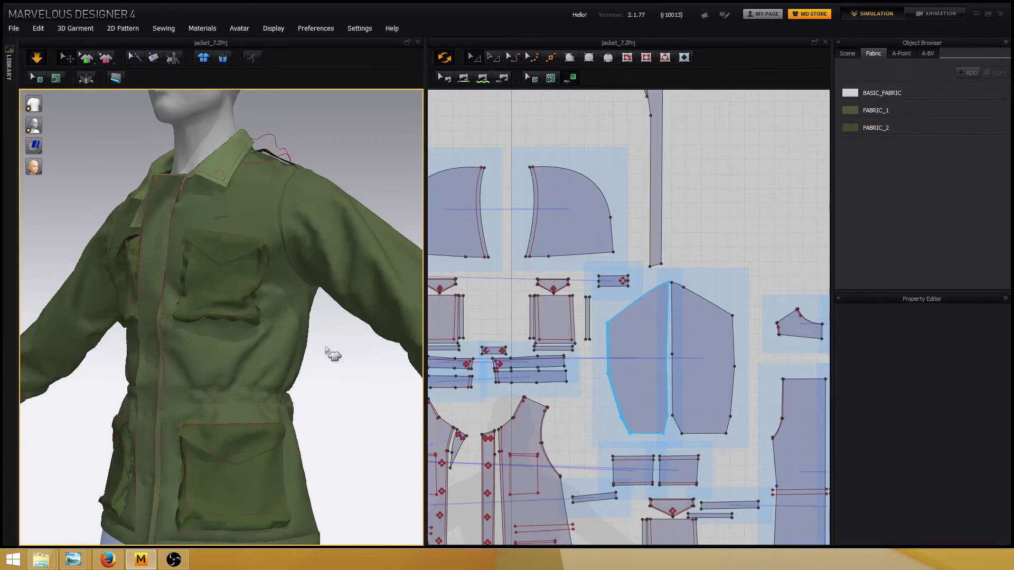
- Examine the jacket's front, pockets and left sleeve on the avatar
mouse_move(320, 352)
right_mouse_down()
mouse_move(329, 336)
mouse_move(325, 356)
right_mouse_up()
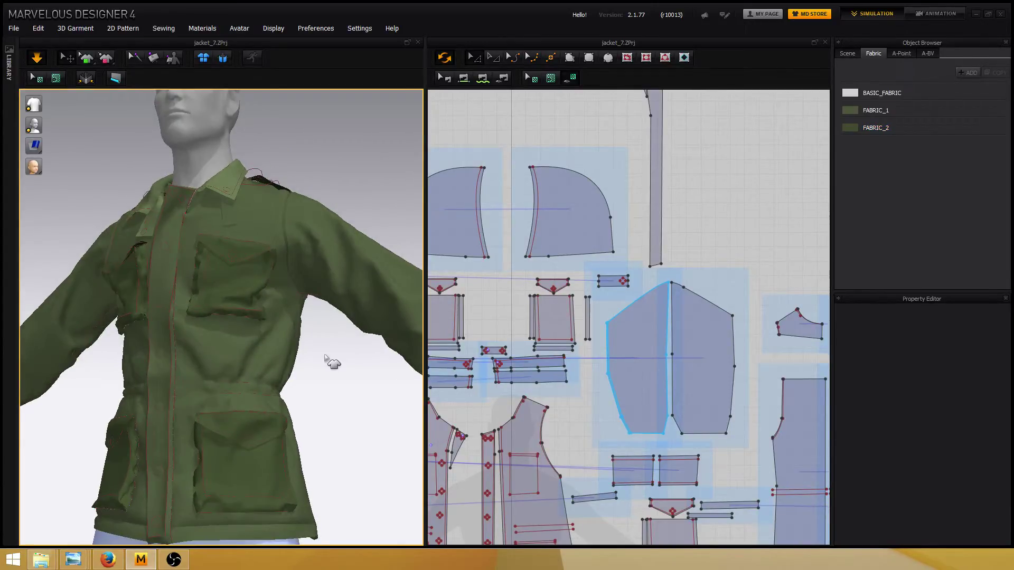
scroll(331, 357, "down", 3)
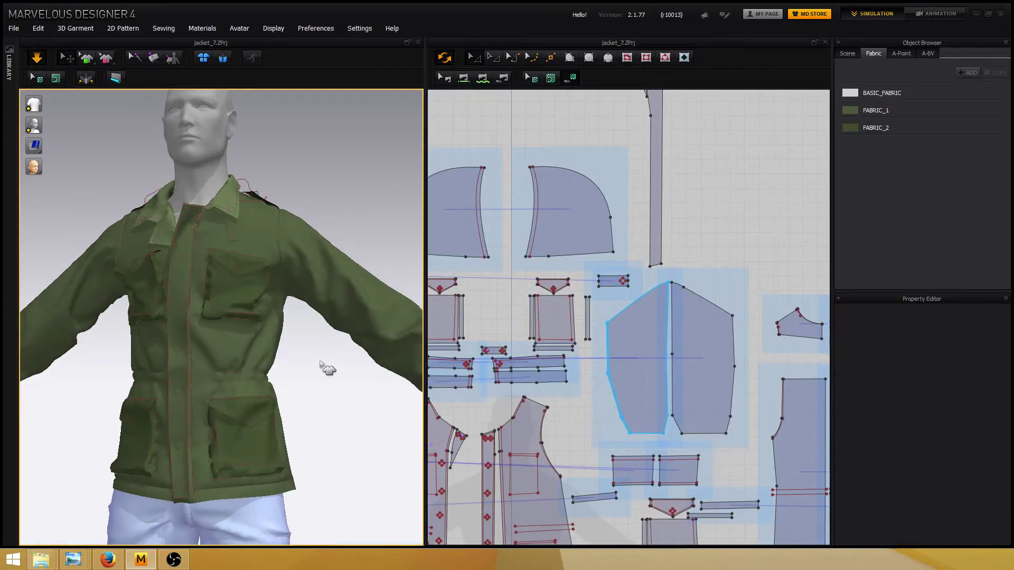
right_click_drag(320, 363, 320, 362)
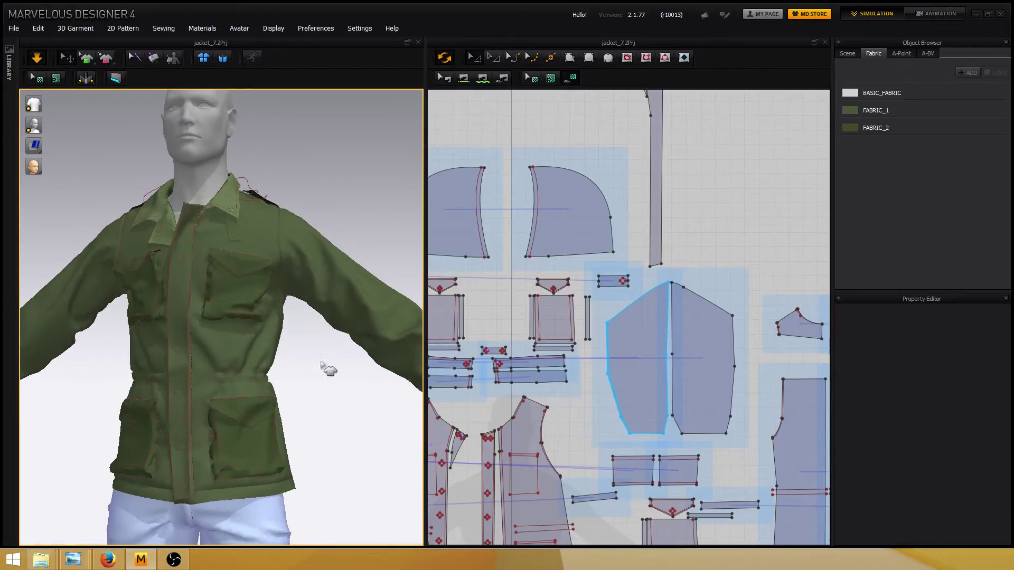
scroll(323, 365, "down", 2)
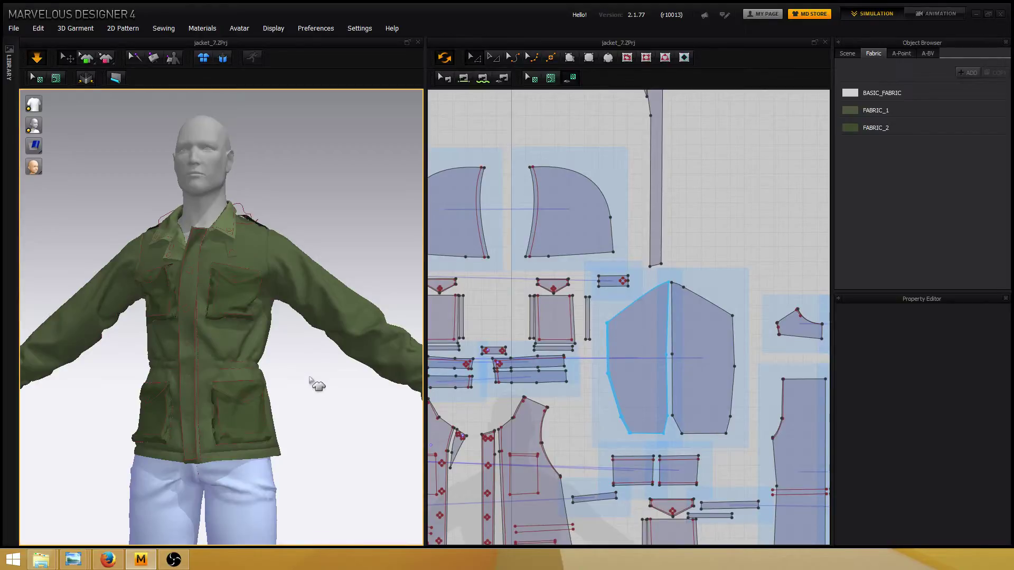
scroll(222, 349, "up", 3)
scroll(233, 339, "up", 1)
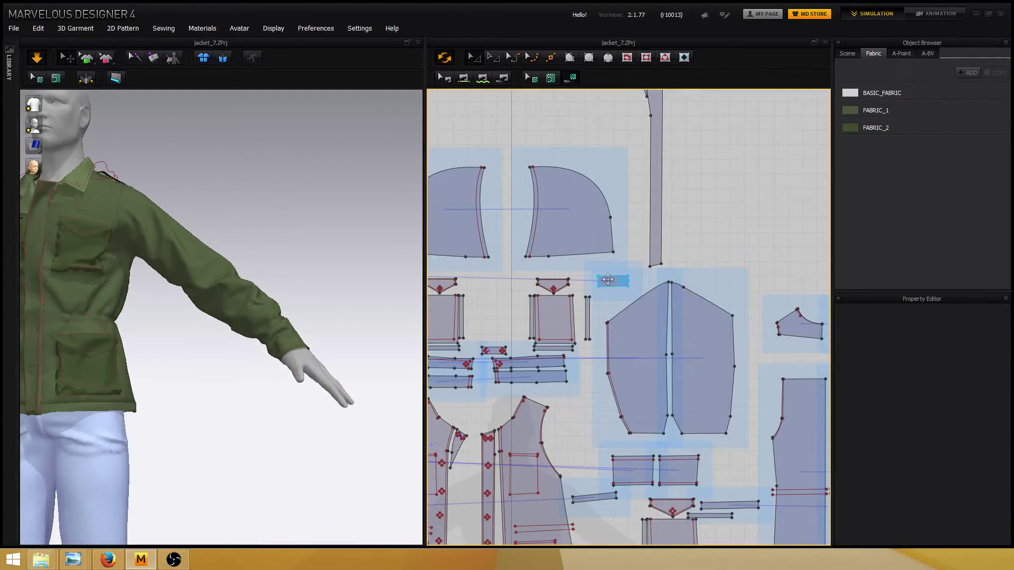
- Copy the shoulder strap piece with its circle and paste the duplicate above the sleeve piece in the pattern layout
left_click(610, 284)
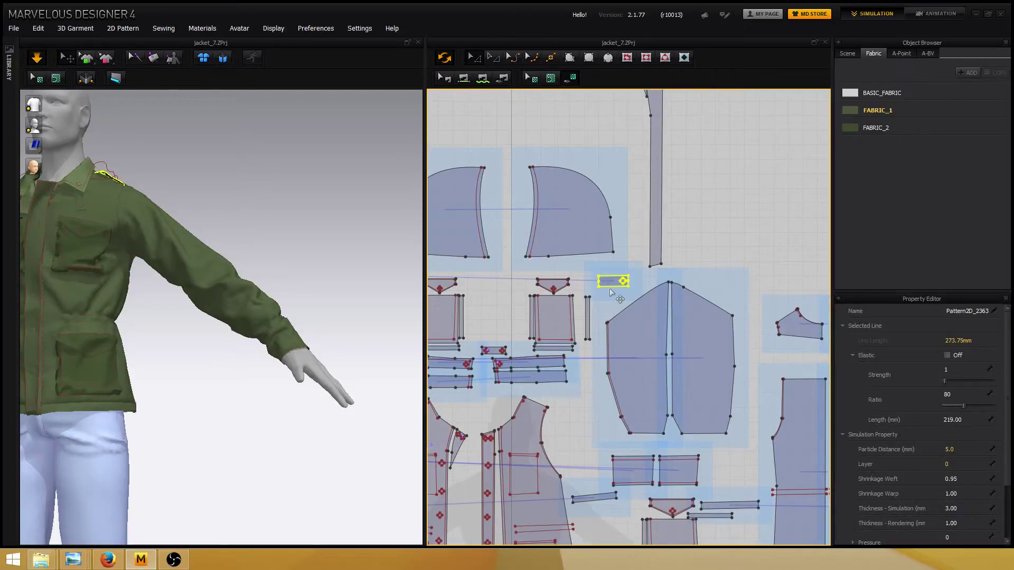
right_click(724, 258)
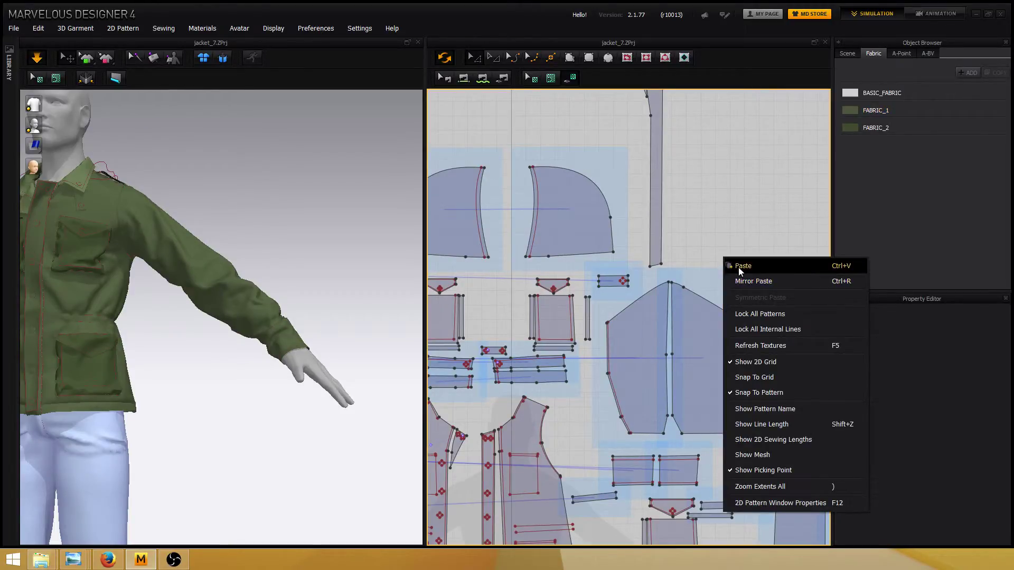
left_click(740, 268)
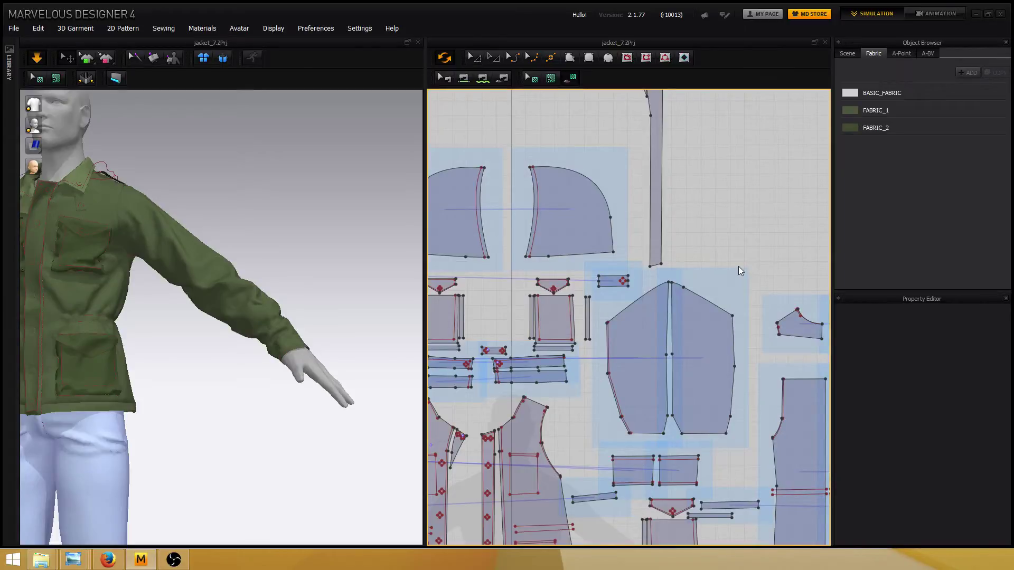
left_click(723, 269)
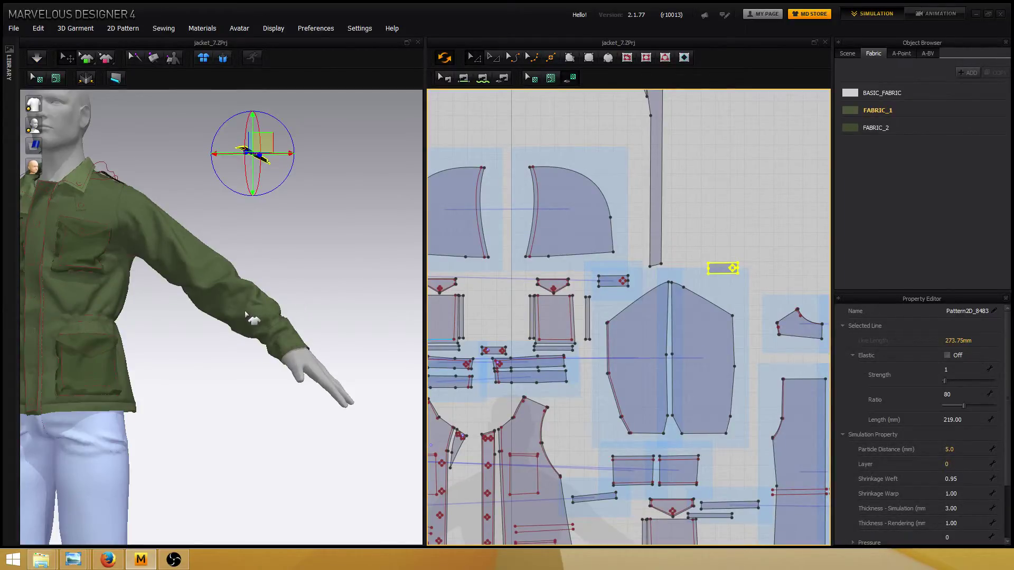
middle_click_drag(224, 322, 272, 325)
left_click(256, 340)
scroll(257, 342, "down", 2)
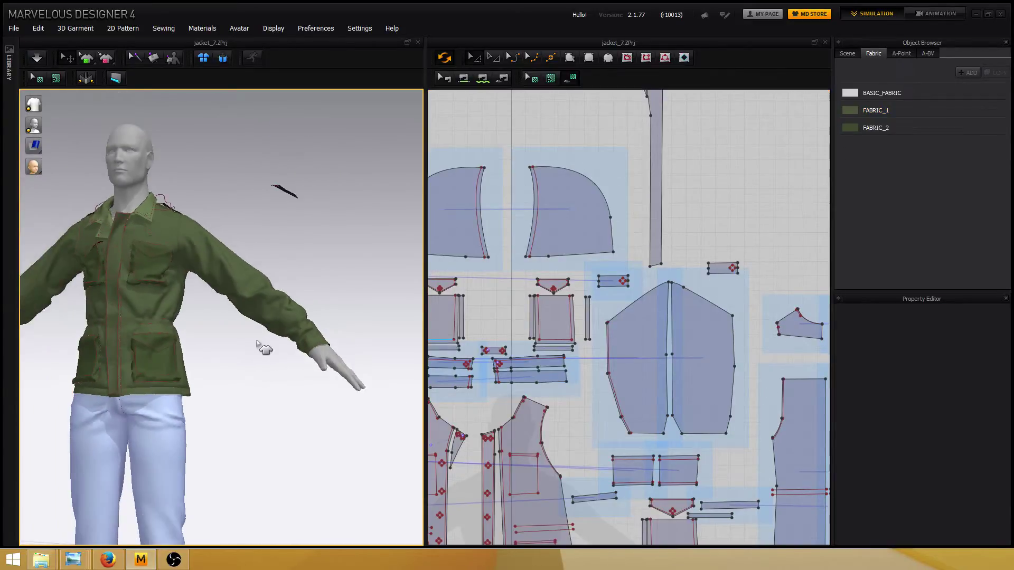
scroll(531, 351, "down", 6)
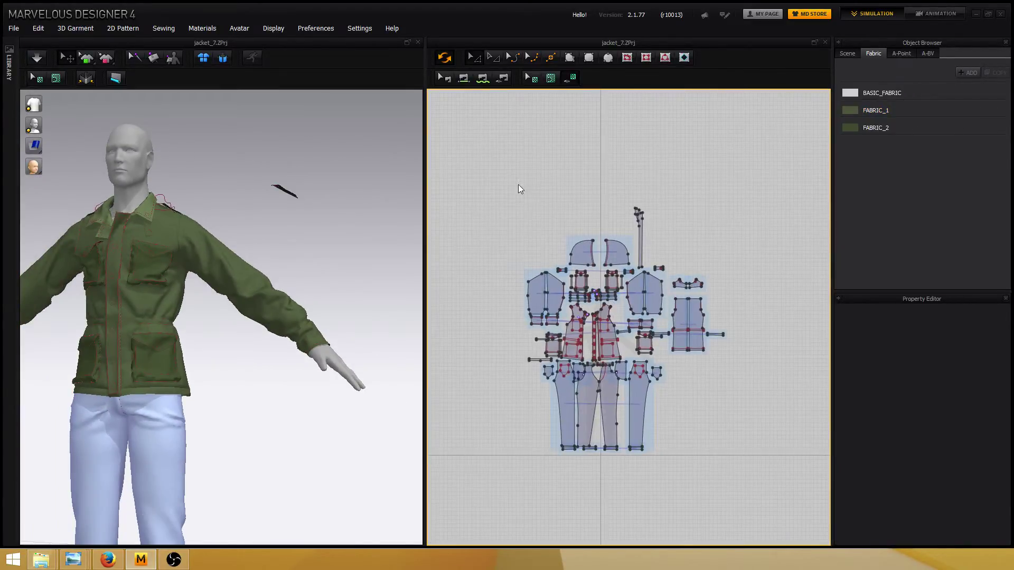
left_click_drag(756, 505, 756, 502)
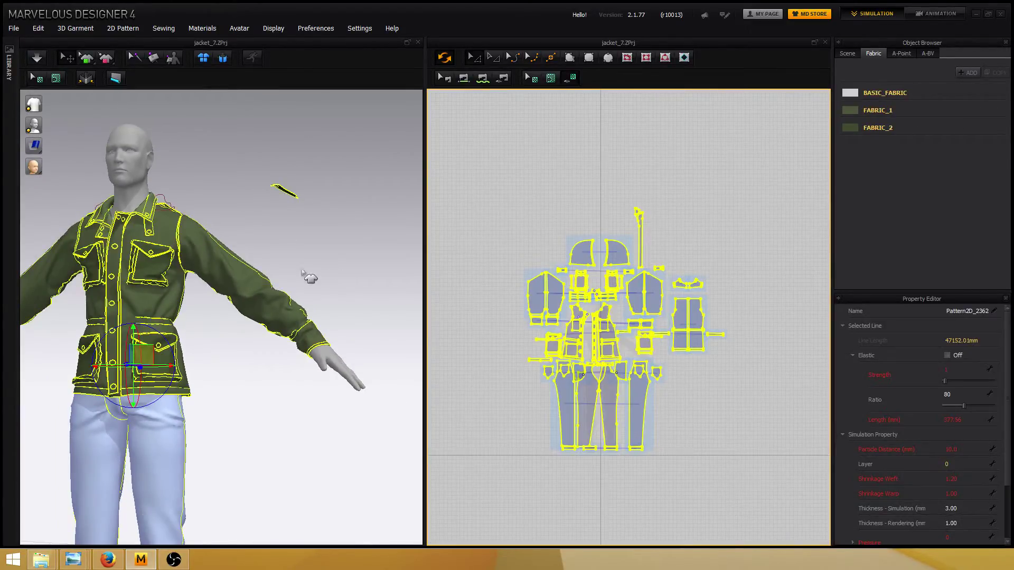
scroll(312, 249, "up", 5)
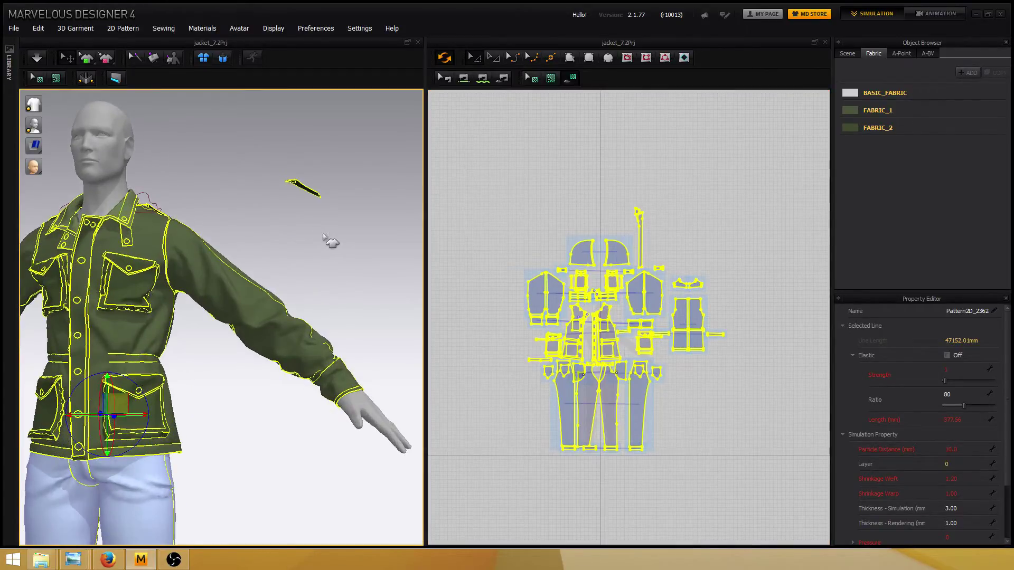
scroll(331, 242, "up", 4)
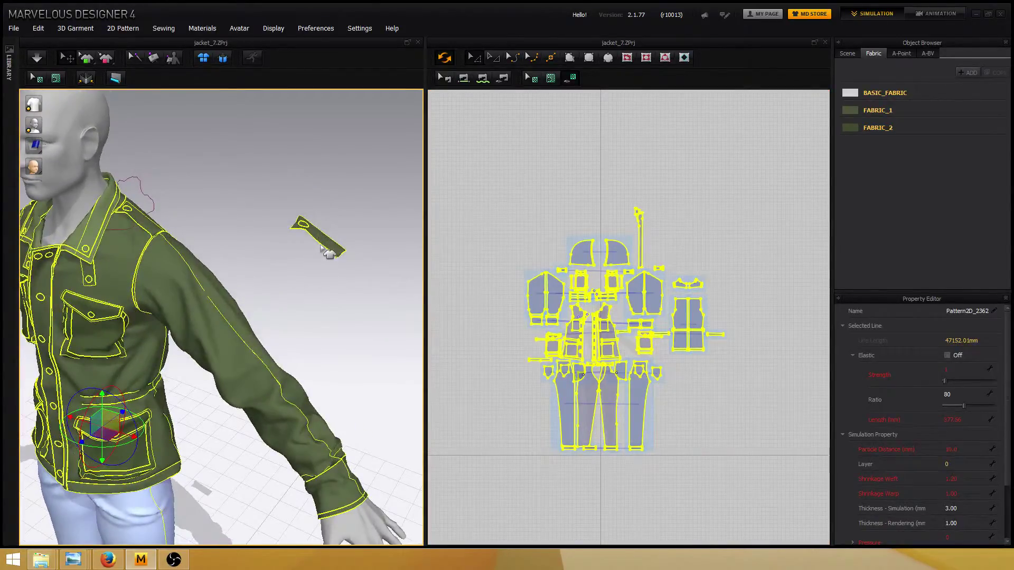
left_click(328, 241, "ctrl")
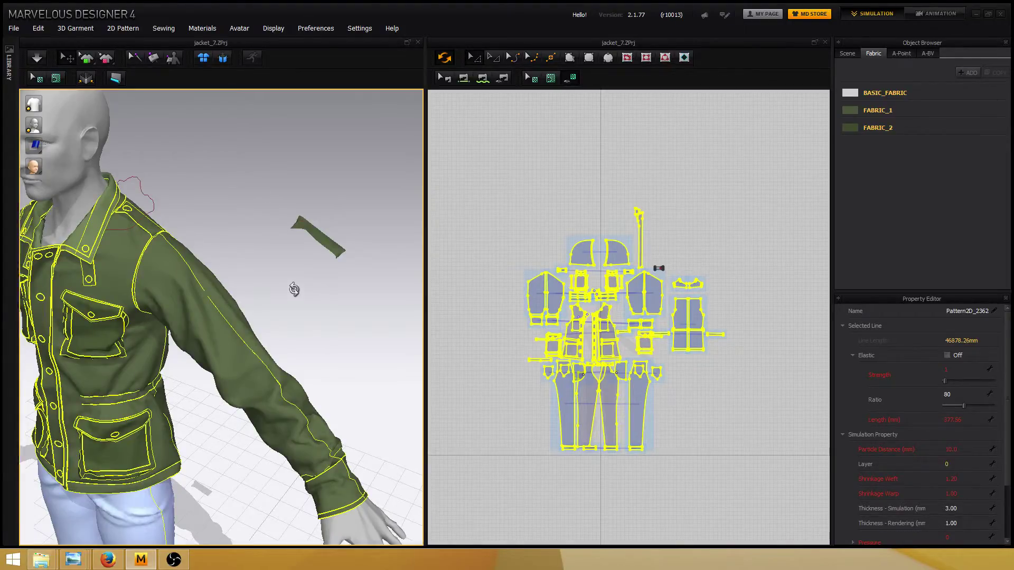
right_click_drag(294, 290, 288, 209)
left_click(288, 209)
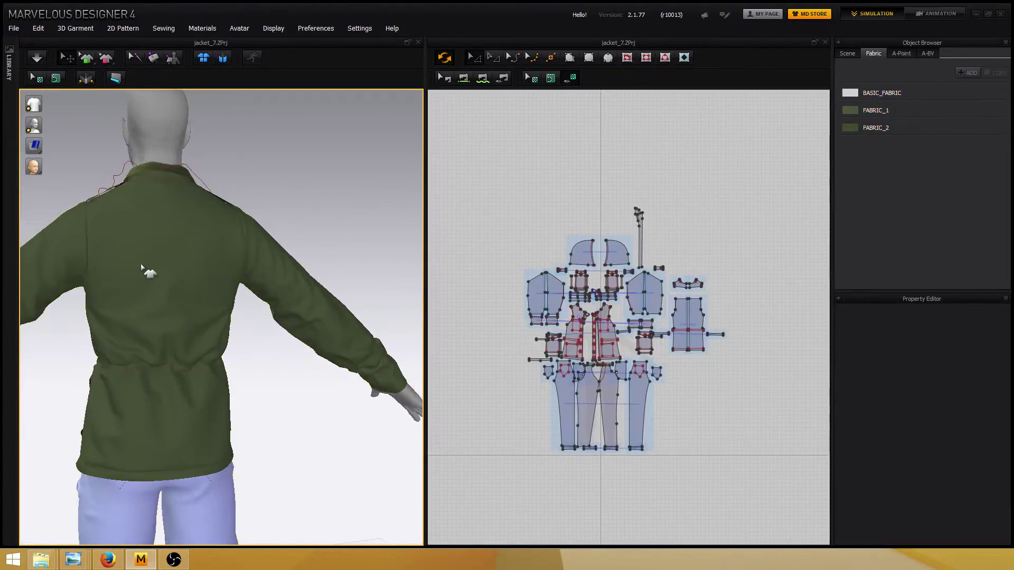
- Select the back panel on the avatar's left side to locate and examine its pattern piece
left_click(147, 265)
scroll(147, 262, "up", 5)
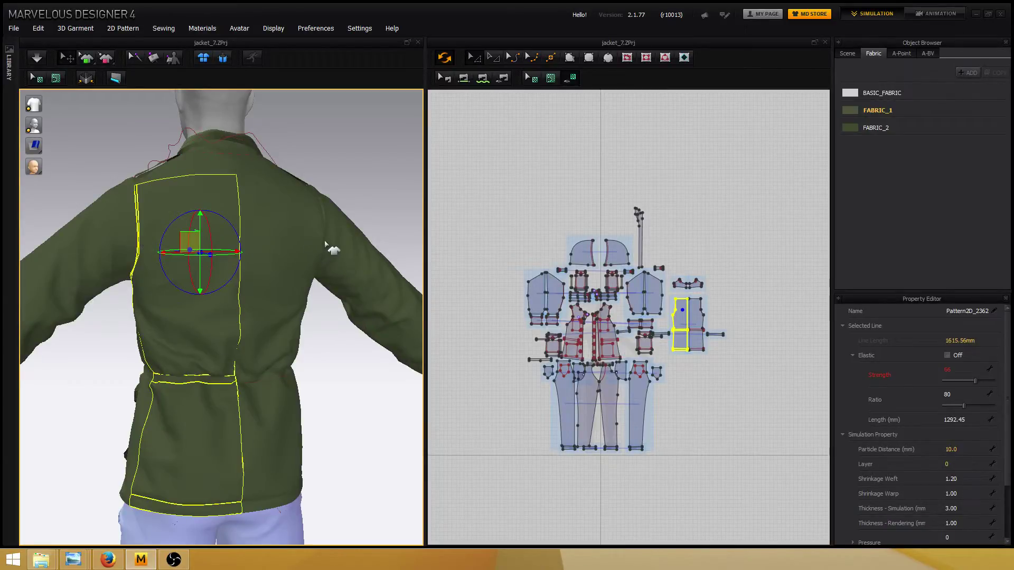
scroll(636, 266, "up", 1)
scroll(620, 252, "down", 2)
scroll(657, 261, "up", 6)
middle_click_drag(618, 268, 657, 250)
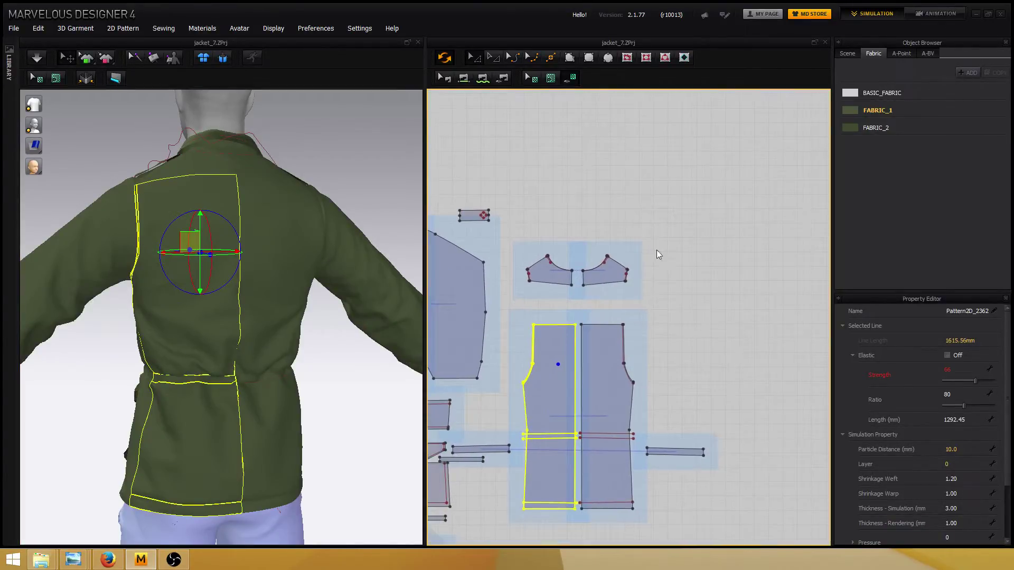
scroll(657, 255, "up", 3)
scroll(683, 247, "down", 1)
left_click(683, 246)
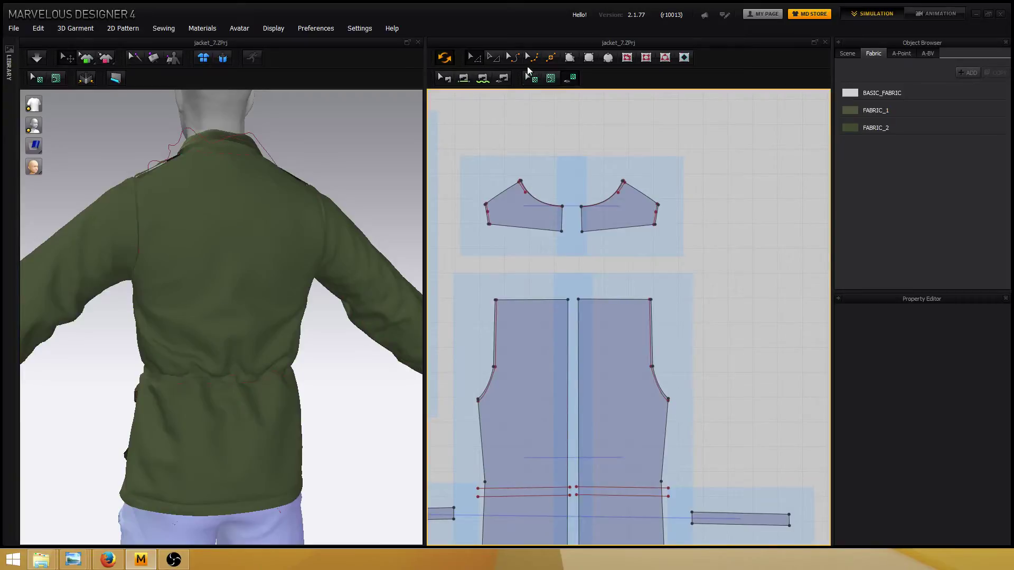
- Draw a horizontal internal line about 149 mm long across the upper back panel, just above the armhole curve
left_click(645, 59)
left_click(493, 347)
left_click(529, 292)
left_click(627, 57)
scroll(573, 272, "up", 4)
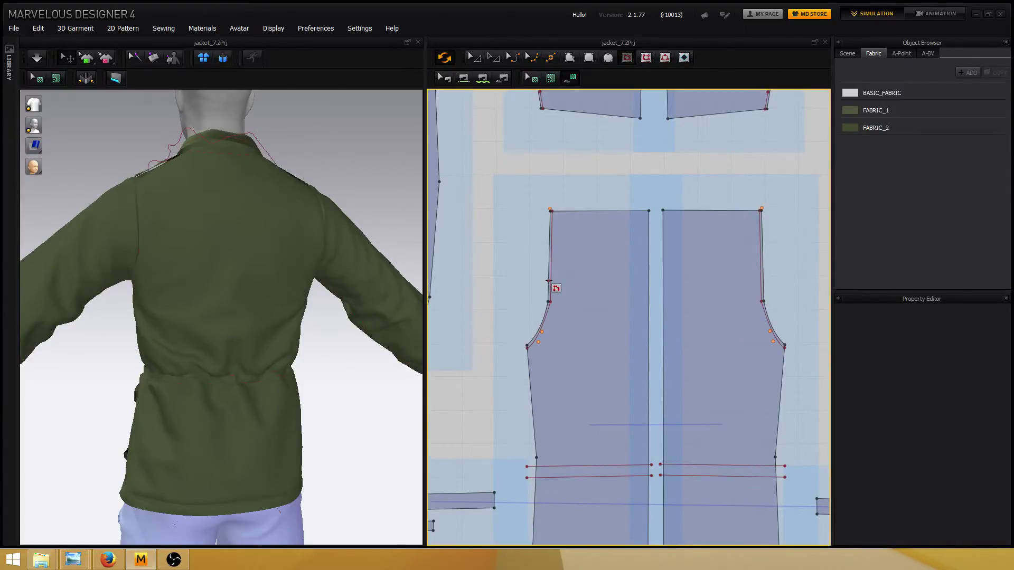
left_click(549, 281)
left_click(648, 281)
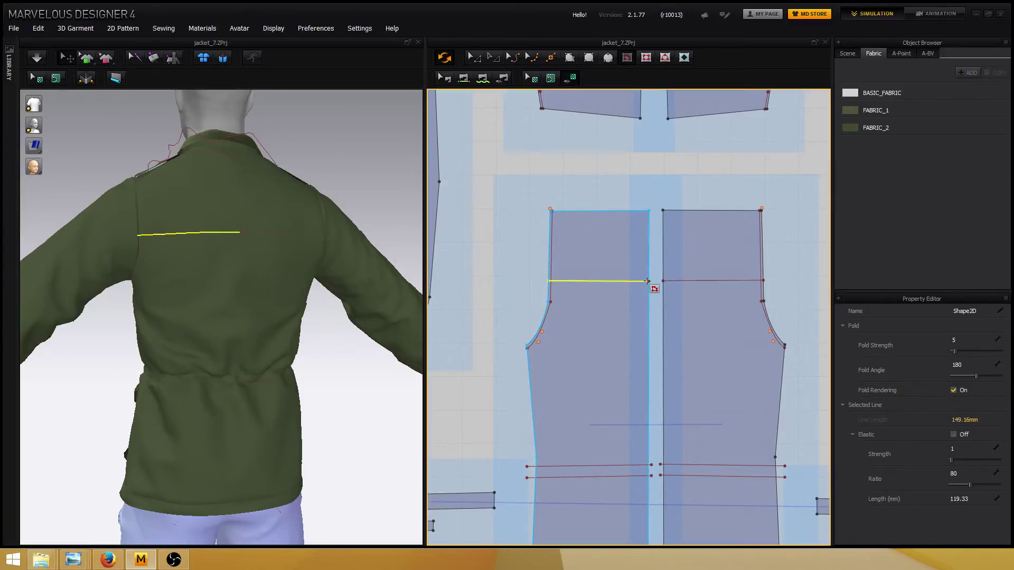
scroll(648, 281, "down", 2)
- Set the upper back line's fold strength to 46 and its fold angle to 267
left_click(476, 58)
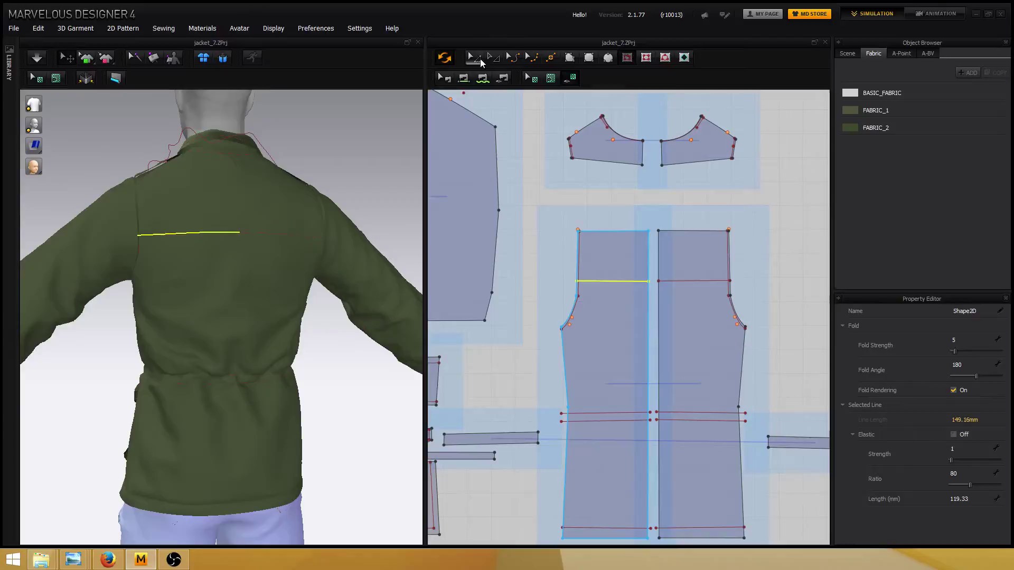
left_click(564, 172)
scroll(570, 214, "up", 3)
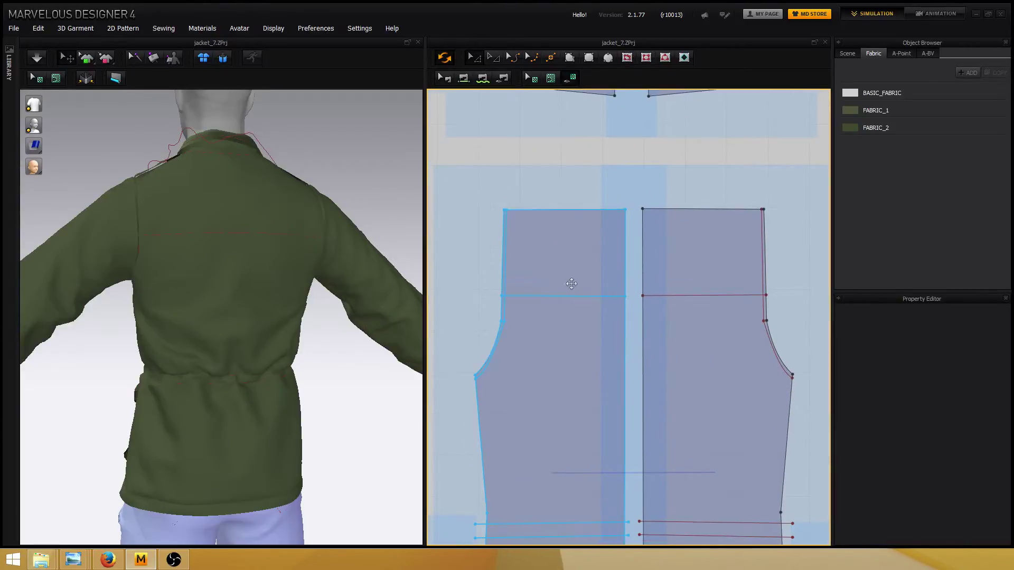
left_click(569, 295)
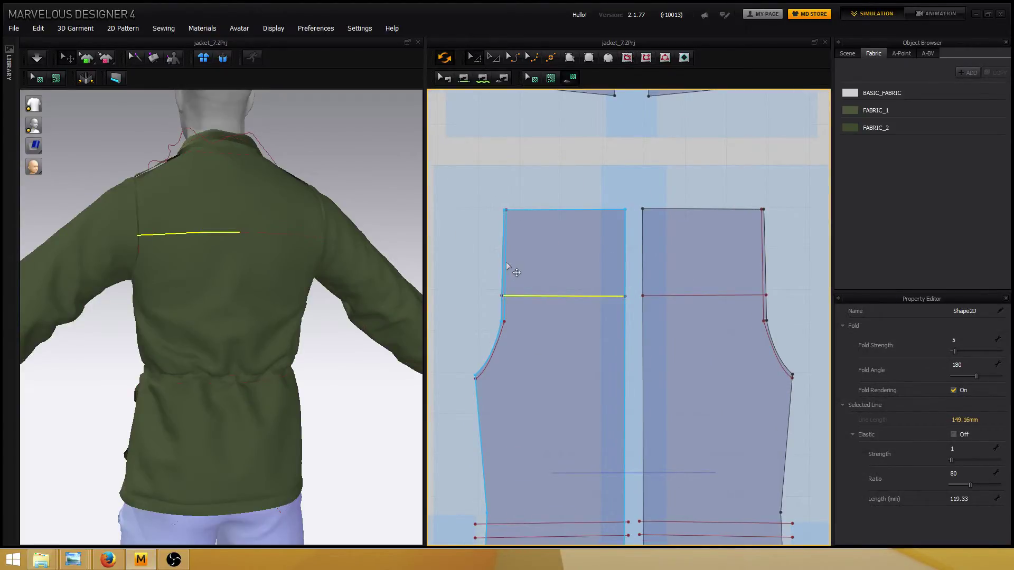
left_click(506, 261)
left_click(559, 296)
left_click(955, 342)
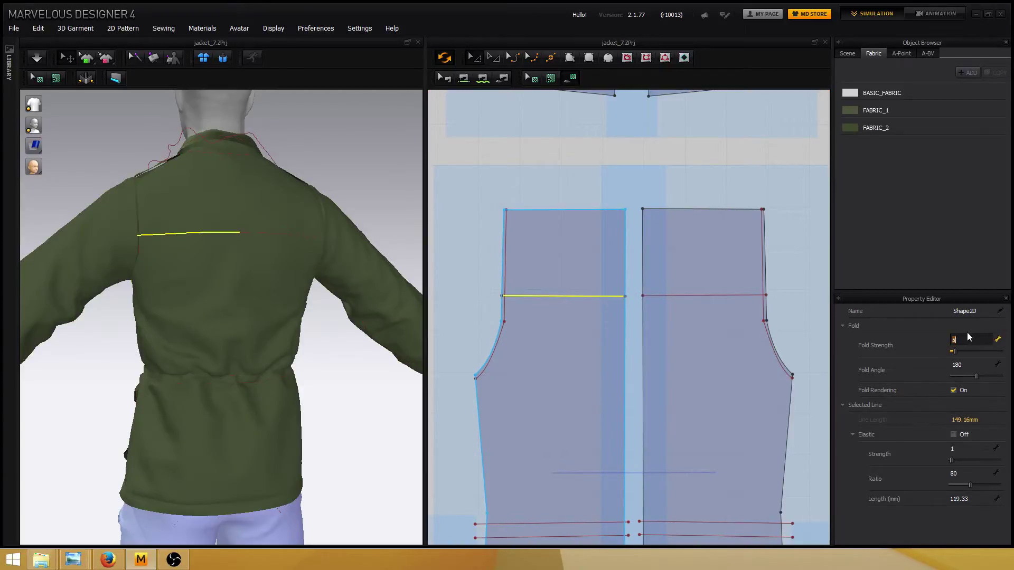
type("46")
key("Tab")
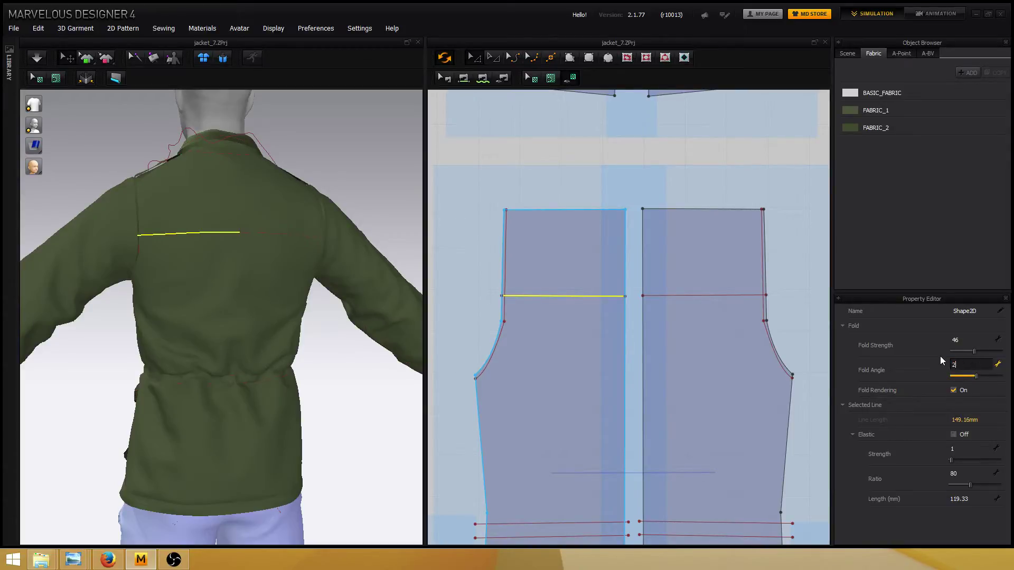
type("267")
key("Return")
- Simulate the garment with the folded back line and view the whole jacket from behind
left_click(358, 154)
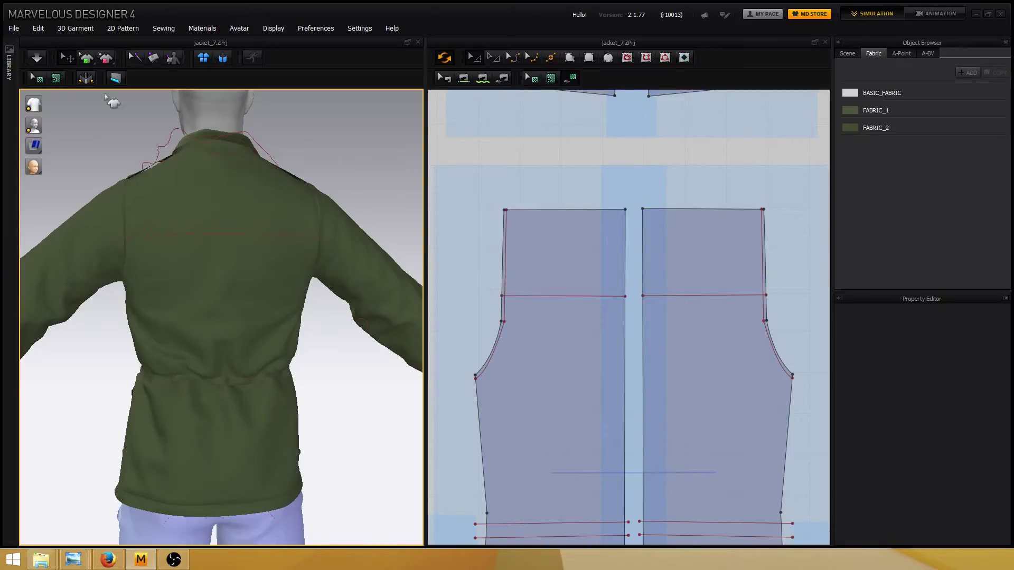
left_click(40, 61)
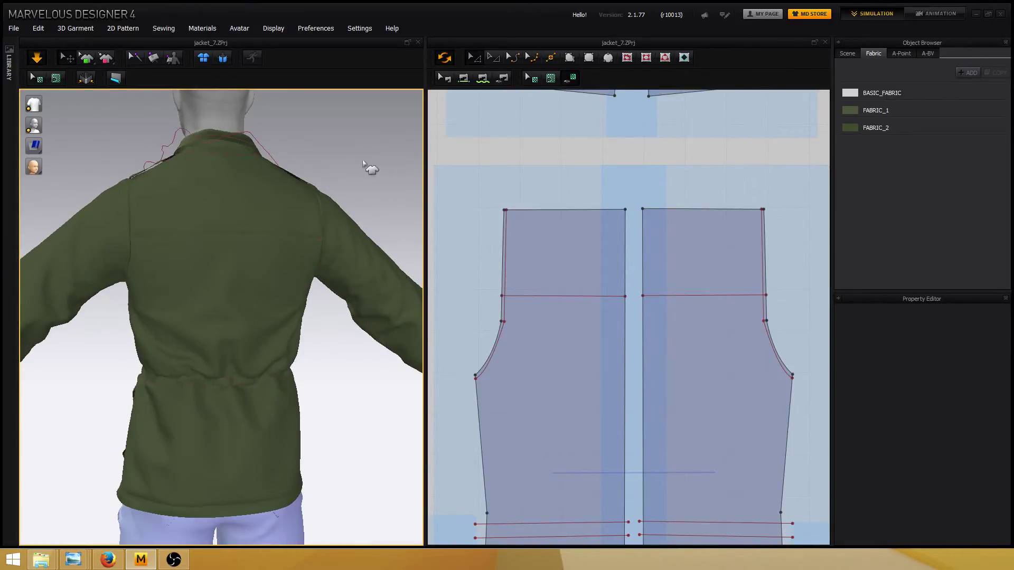
scroll(348, 238, "down", 5)
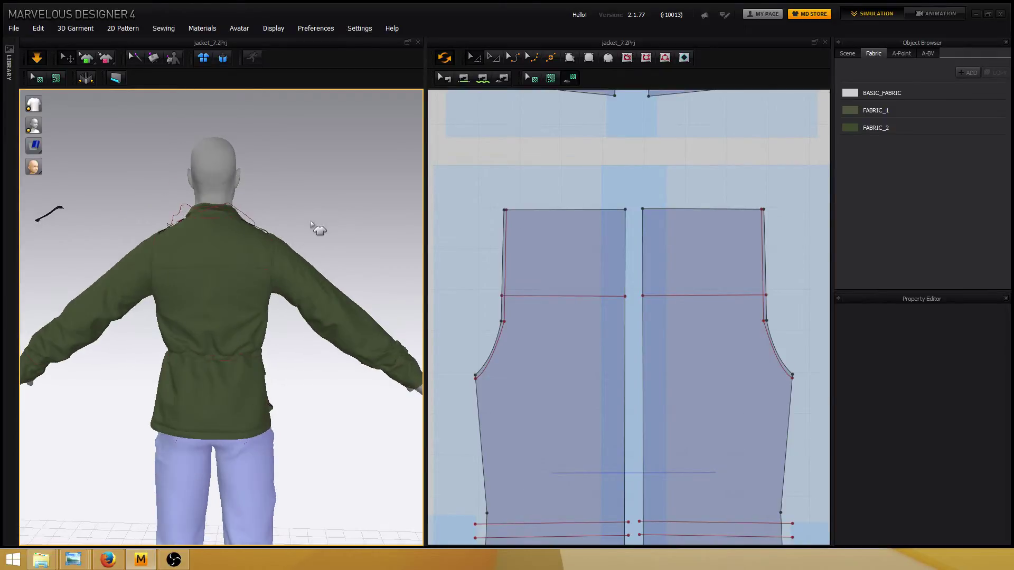
- Move the horizontal fold line on the upper back panels slightly upward, closer to the shoulder edge
left_click(551, 297)
left_click_drag(550, 290, 551, 287)
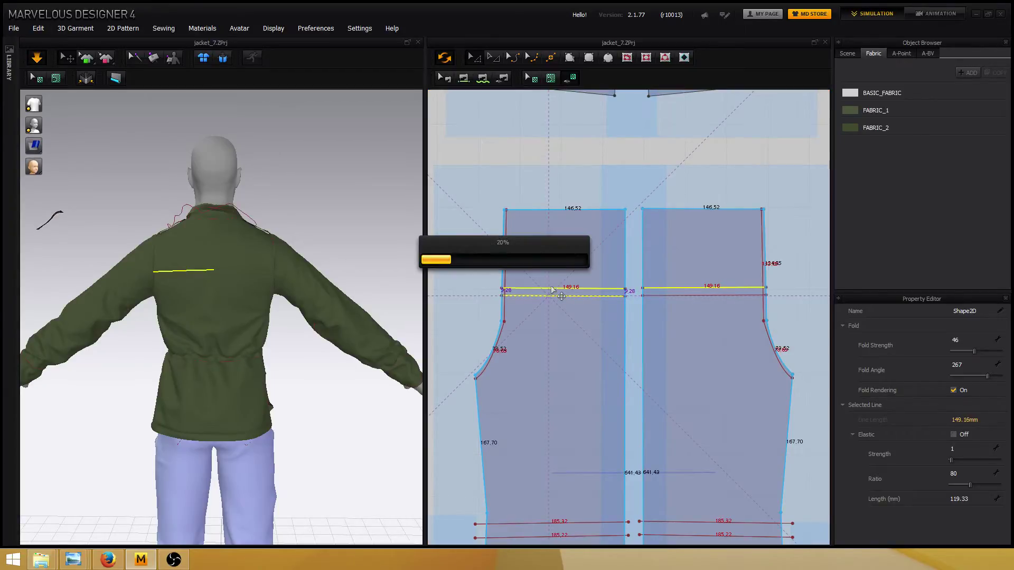
right_click(344, 227)
key("Escape")
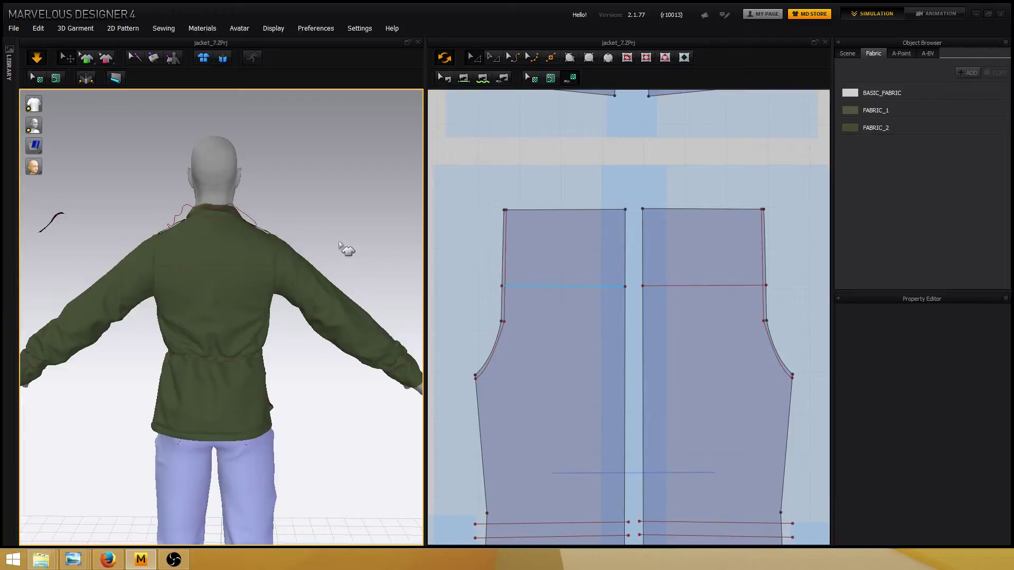
- Inspect the simulated back of the jacket up close and from farther away, and stop the simulation
scroll(379, 269, "down", 2)
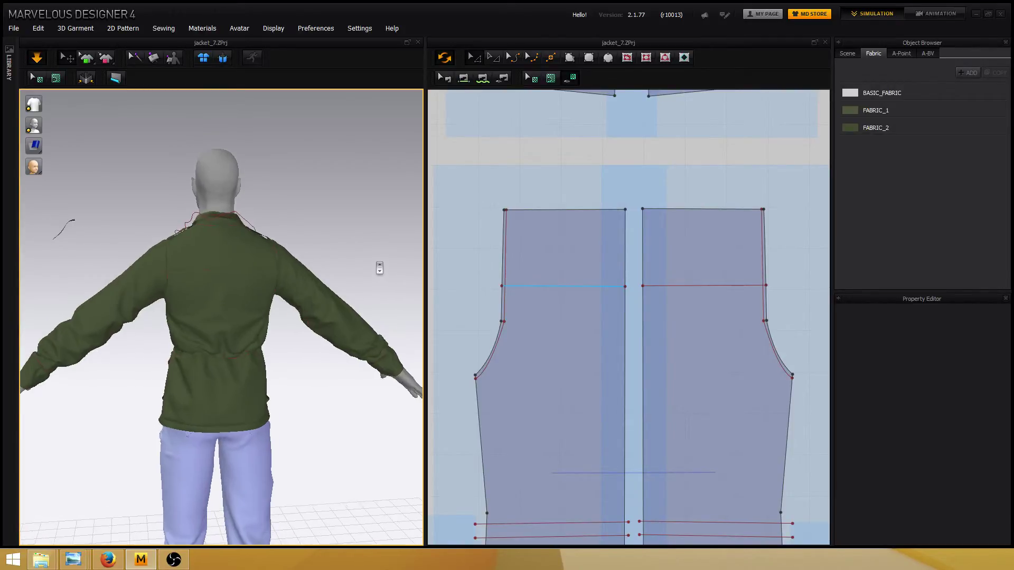
scroll(379, 268, "up", 2)
scroll(394, 256, "up", 2)
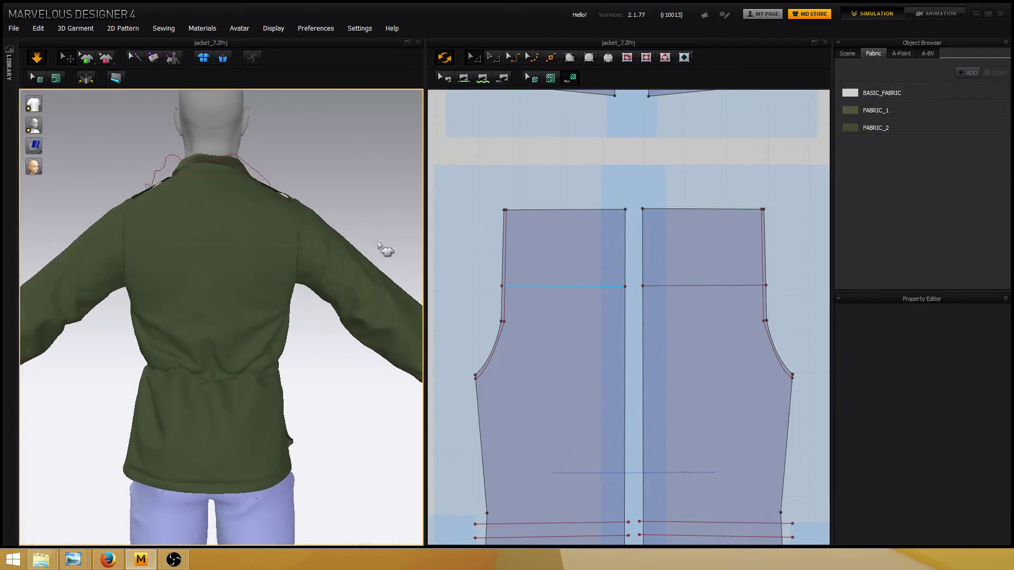
scroll(363, 227, "down", 3)
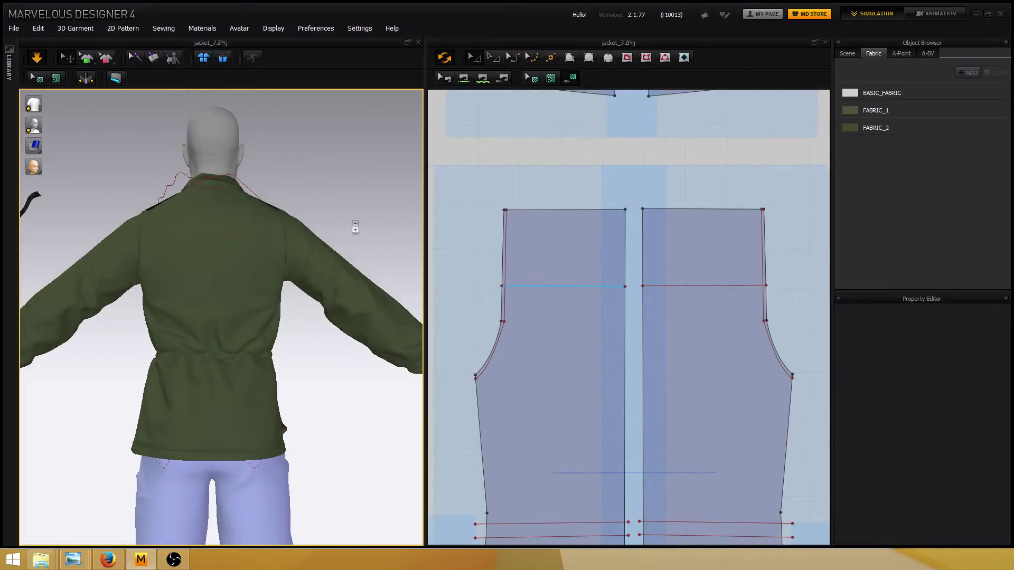
scroll(355, 227, "down", 1)
mouse_move(346, 220)
right_mouse_down()
mouse_move(360, 221)
mouse_move(347, 228)
right_mouse_up()
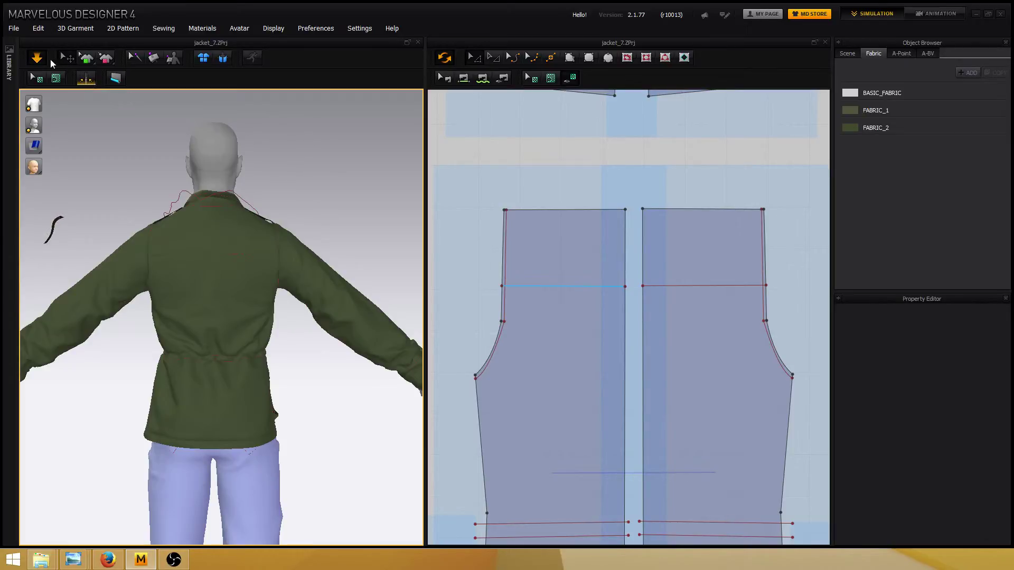
left_click(37, 57)
- Select all pattern pieces of the outfit, freeze them and clear the selection
left_click(513, 327)
right_click_drag(512, 326, 579, 272)
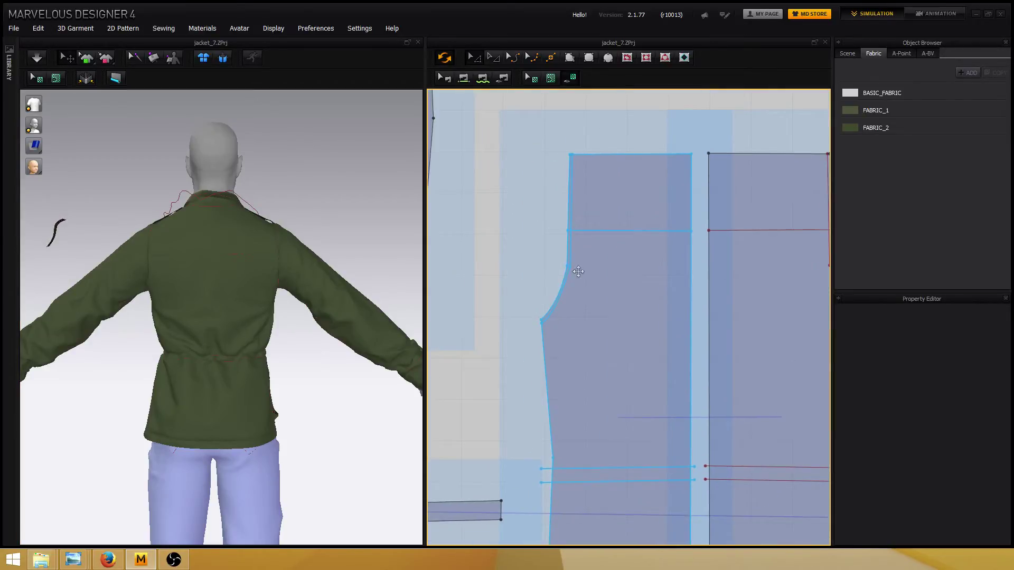
scroll(579, 272, "down", 10)
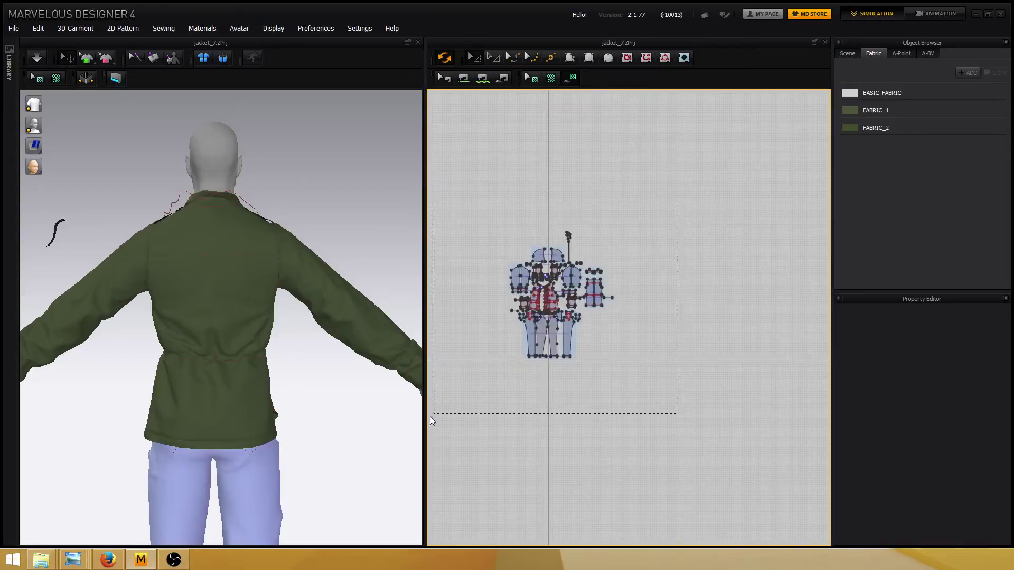
left_click_drag(430, 420, 431, 418)
scroll(576, 328, "up", 8)
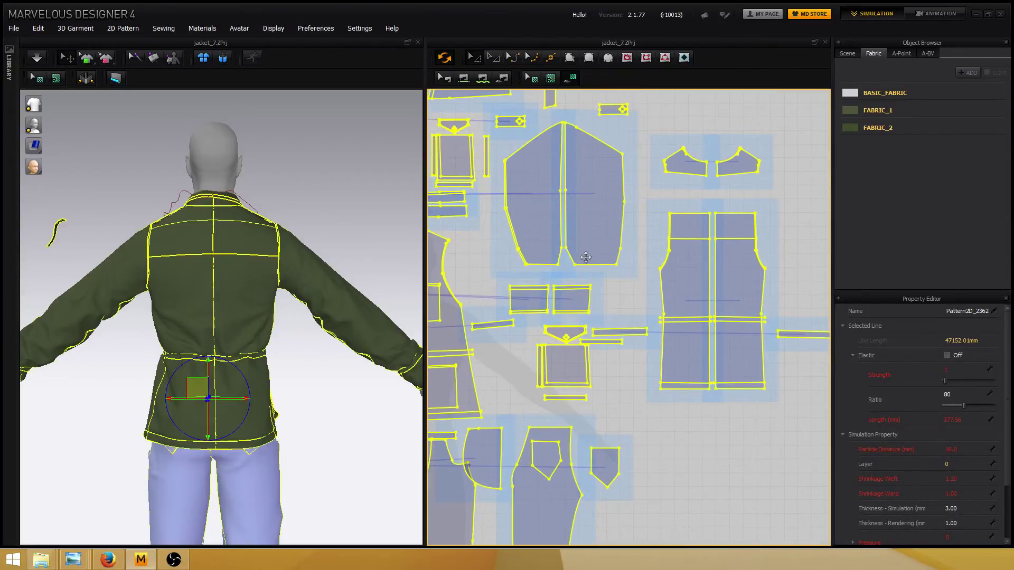
right_click(586, 257)
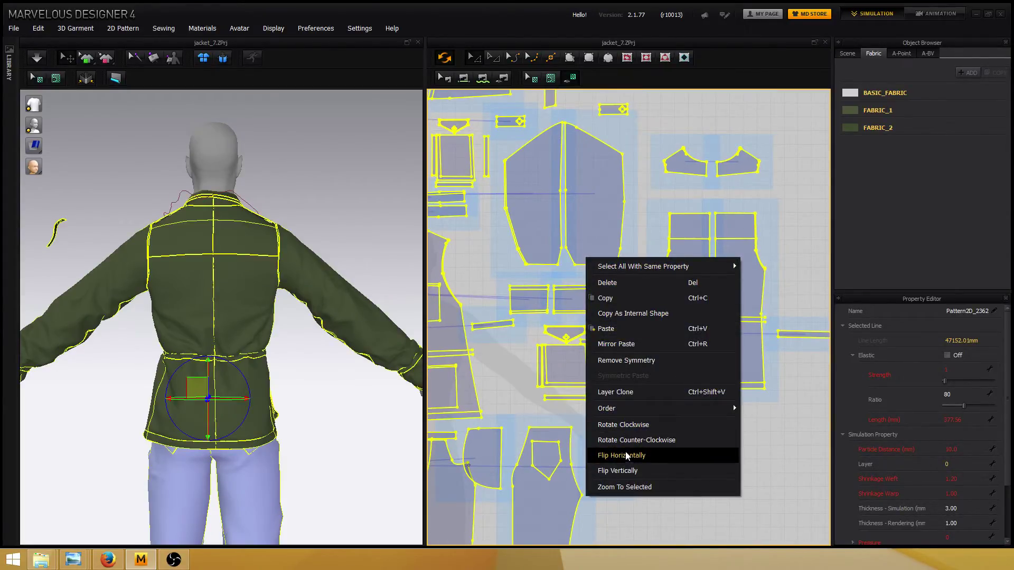
right_click(286, 285)
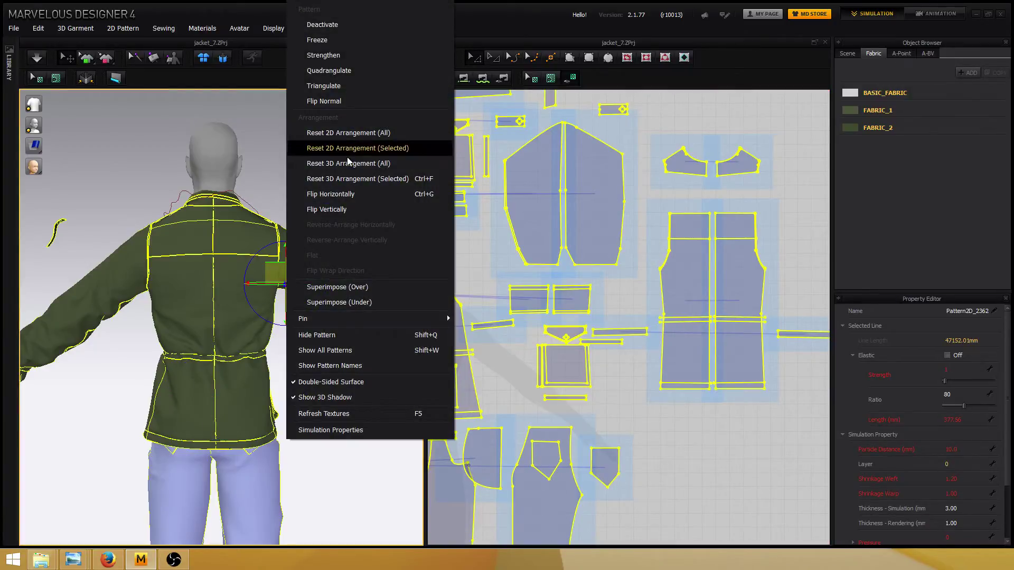
left_click(346, 42)
middle_click_drag(641, 91, 635, 169)
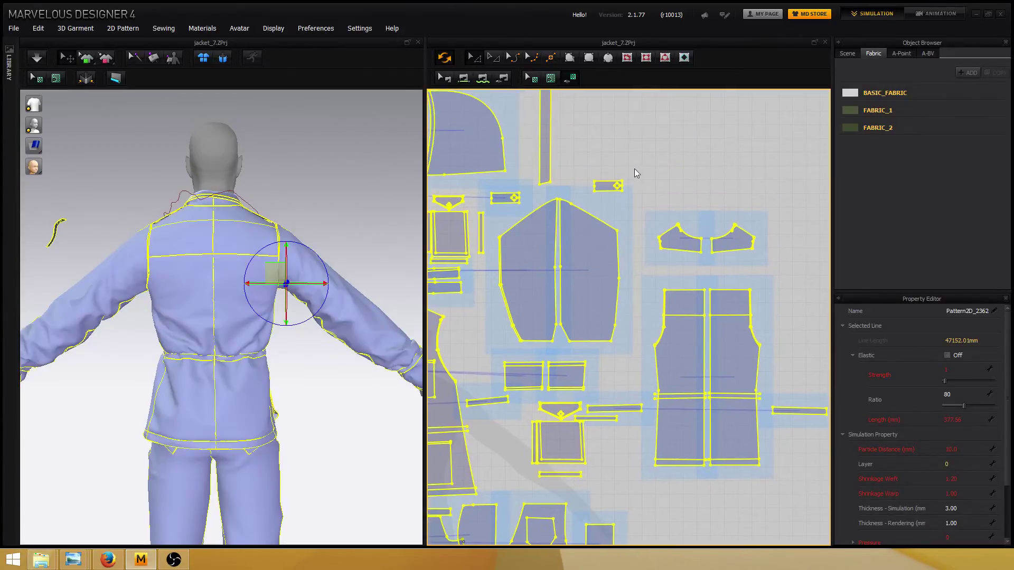
left_click(635, 169)
- Move the loose rectangular tab with the circle beside the cuff patterns, unfreeze it and reset its arrangement in the 3D garment
left_click(608, 186)
middle_click_drag(596, 203, 666, 172)
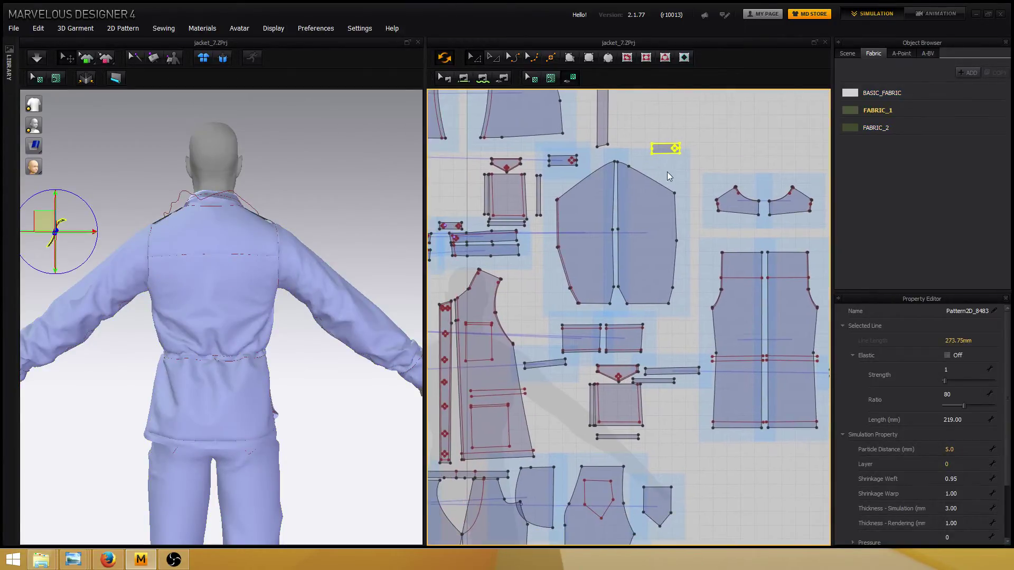
left_click_drag(662, 148, 661, 349)
right_click_drag(179, 246, 369, 235)
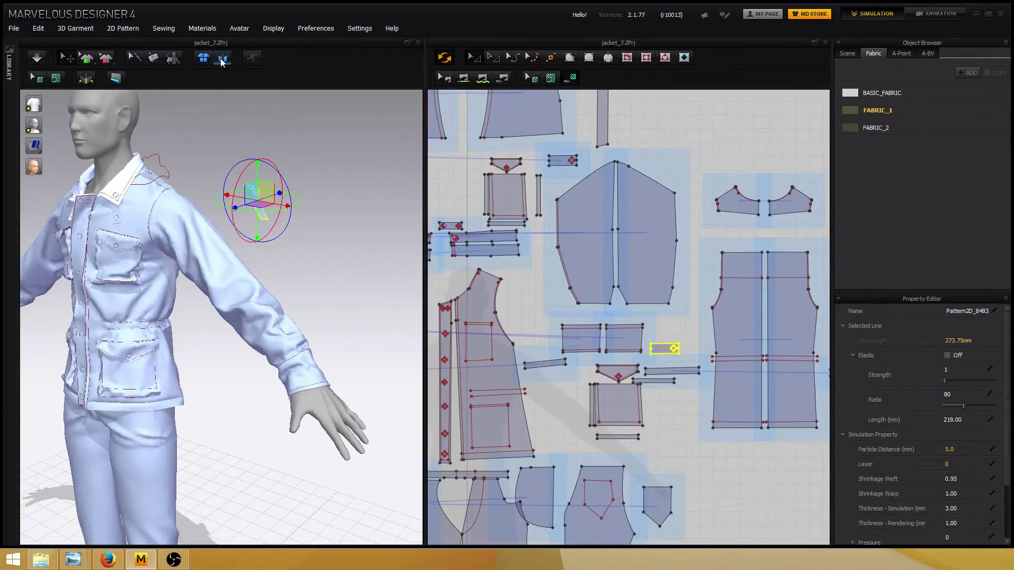
right_click_drag(308, 232, 309, 234)
right_click(242, 199)
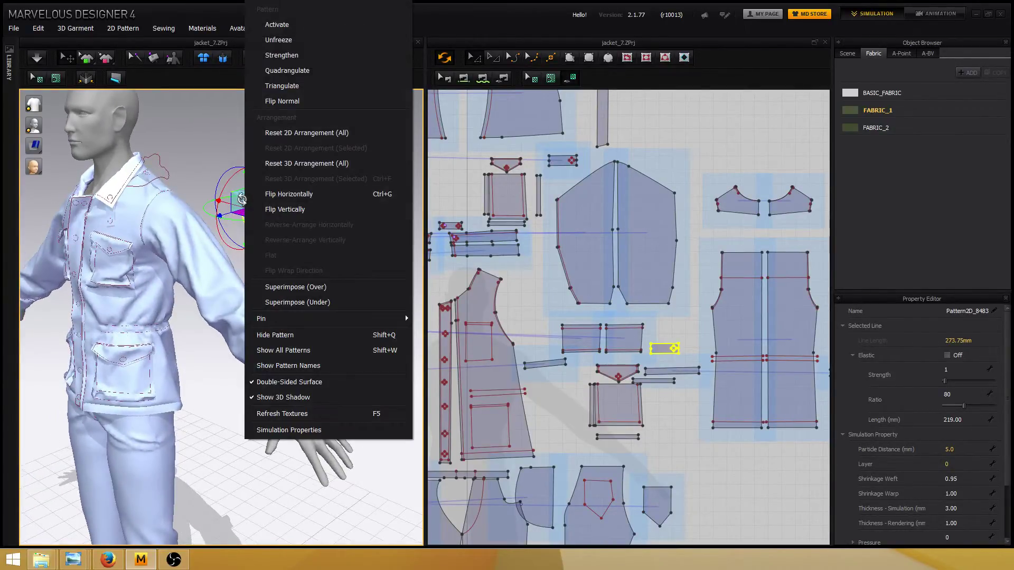
left_click(285, 43)
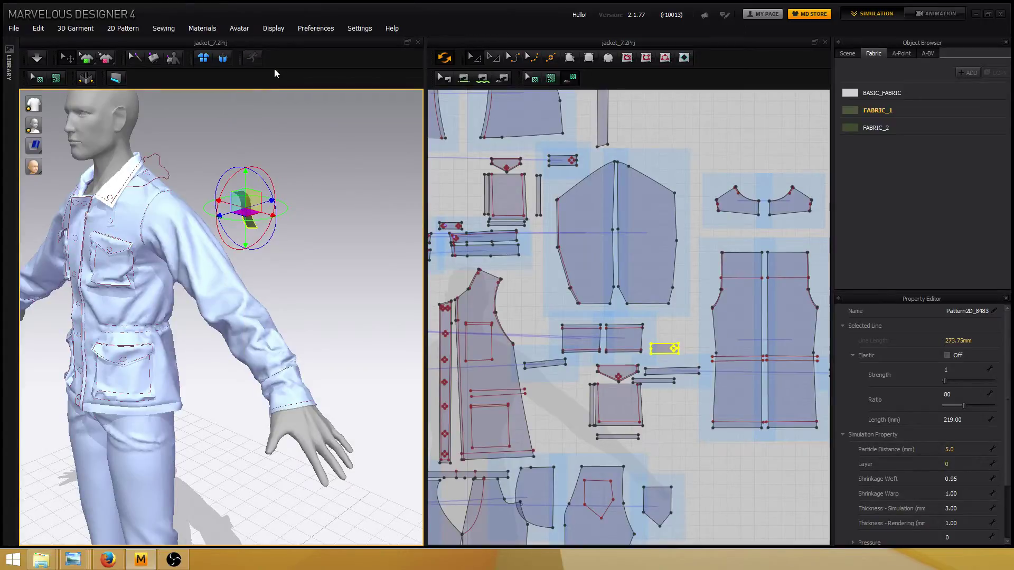
left_click(226, 57)
- Lower the reset tab in 3D from above the avatar to the height of its left hand
right_click_drag(247, 291, 313, 299)
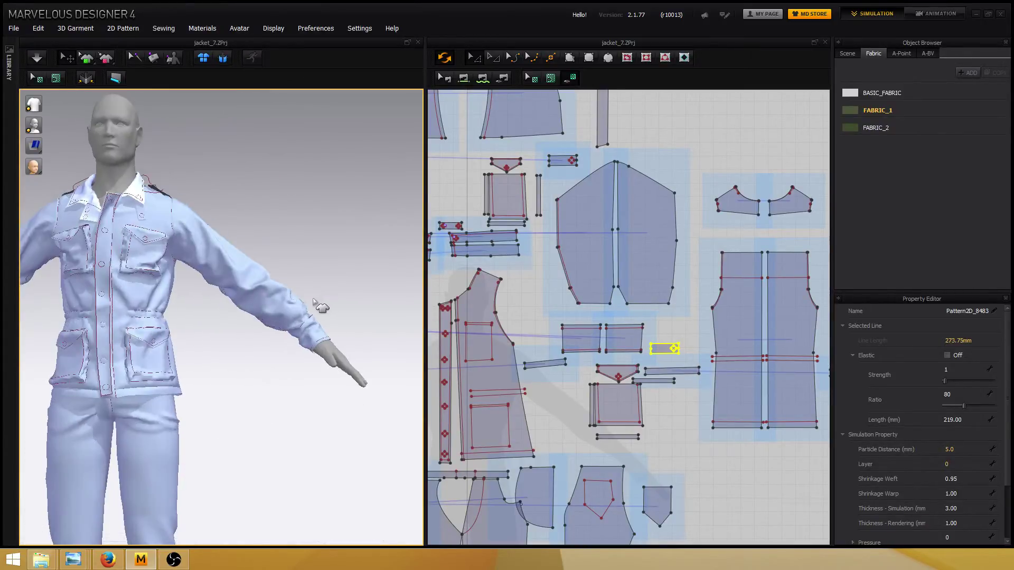
scroll(304, 301, "down", 6)
scroll(308, 266, "up", 2)
middle_click_drag(306, 246, 313, 266)
scroll(313, 267, "up", 1)
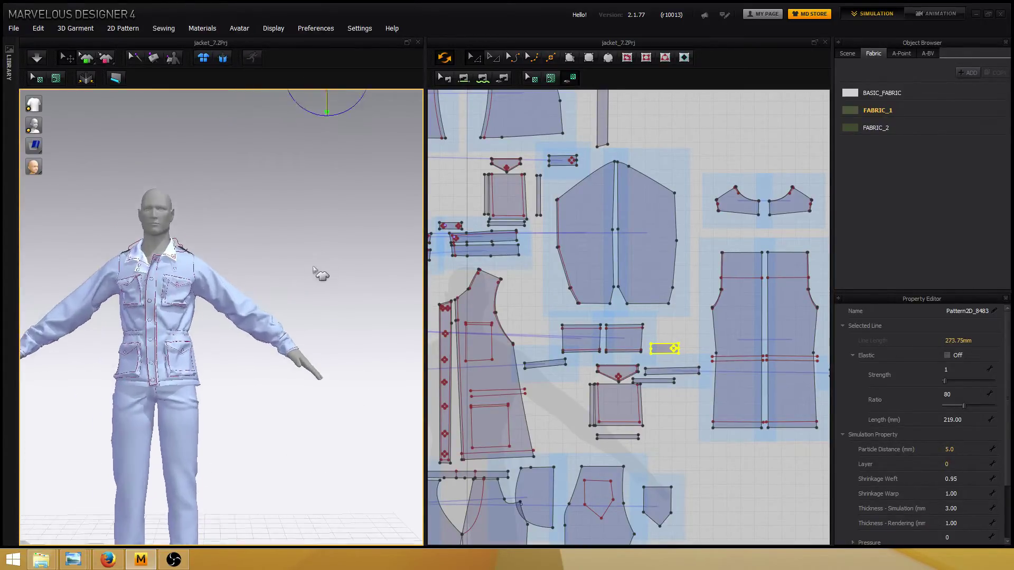
scroll(315, 261, "down", 1)
right_click_drag(316, 258, 357, 248)
middle_click_drag(357, 248, 339, 255)
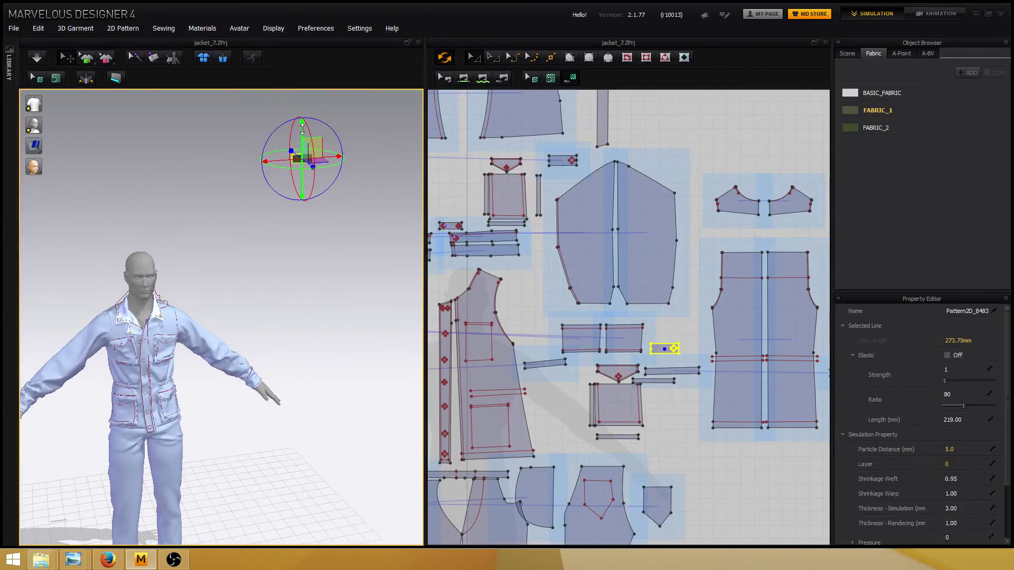
left_click_drag(302, 129, 297, 360)
scroll(317, 360, "down", 2)
scroll(317, 359, "up", 2)
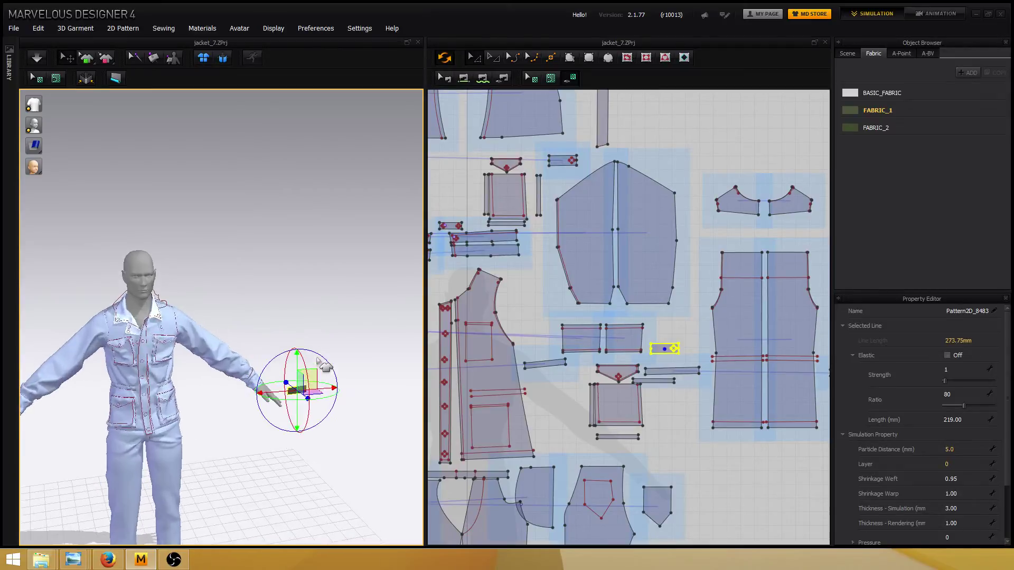
- Adjust the tab's height and bring it sideways in 3D to the avatar's left hand
scroll(320, 364, "up", 2)
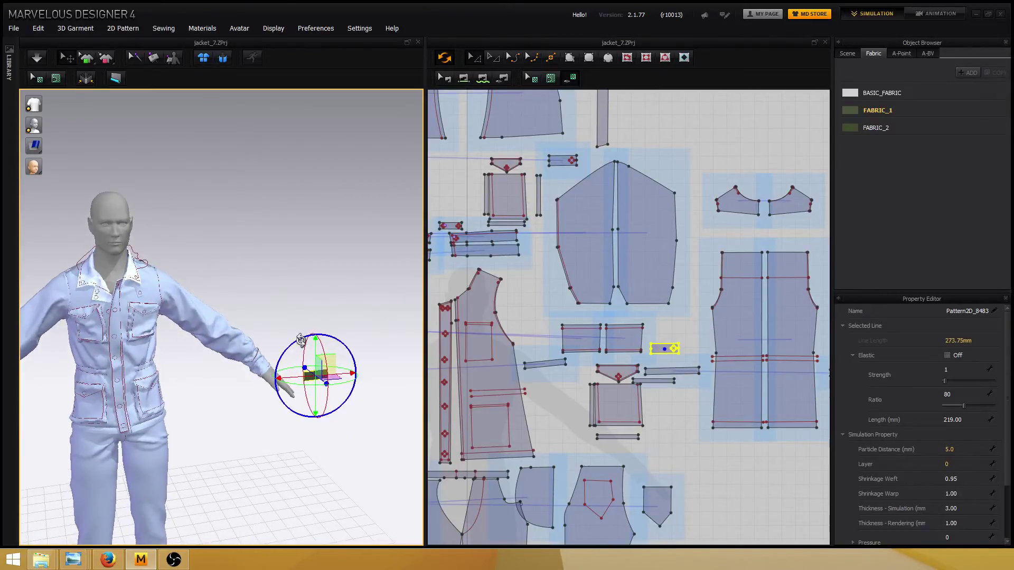
middle_click_drag(320, 363, 278, 320)
scroll(279, 322, "up", 3)
middle_click_drag(308, 353, 282, 311)
right_click_drag(283, 312, 297, 278)
left_click_drag(297, 278, 291, 315)
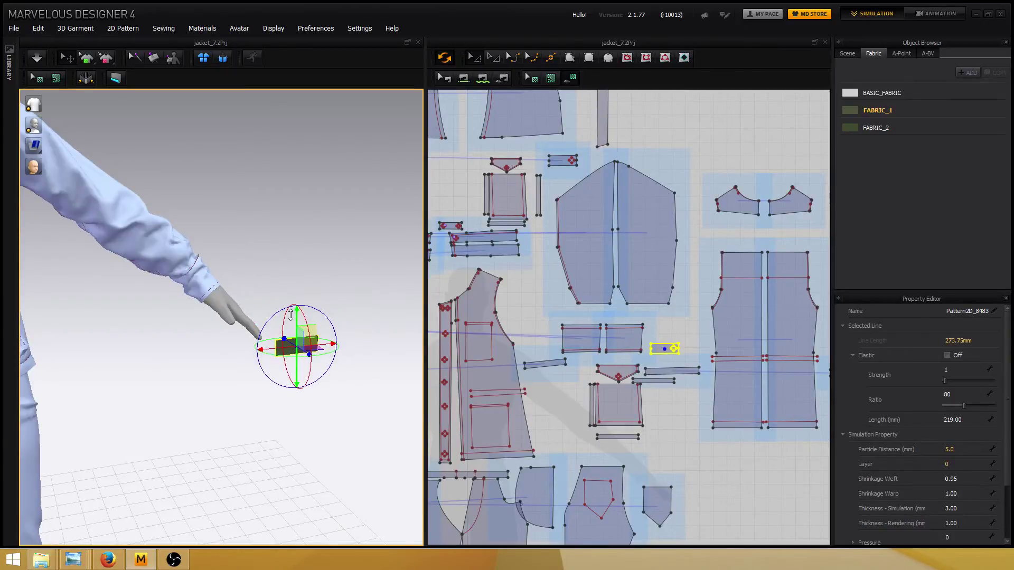
right_click_drag(291, 316, 329, 348)
left_click_drag(270, 313, 196, 280)
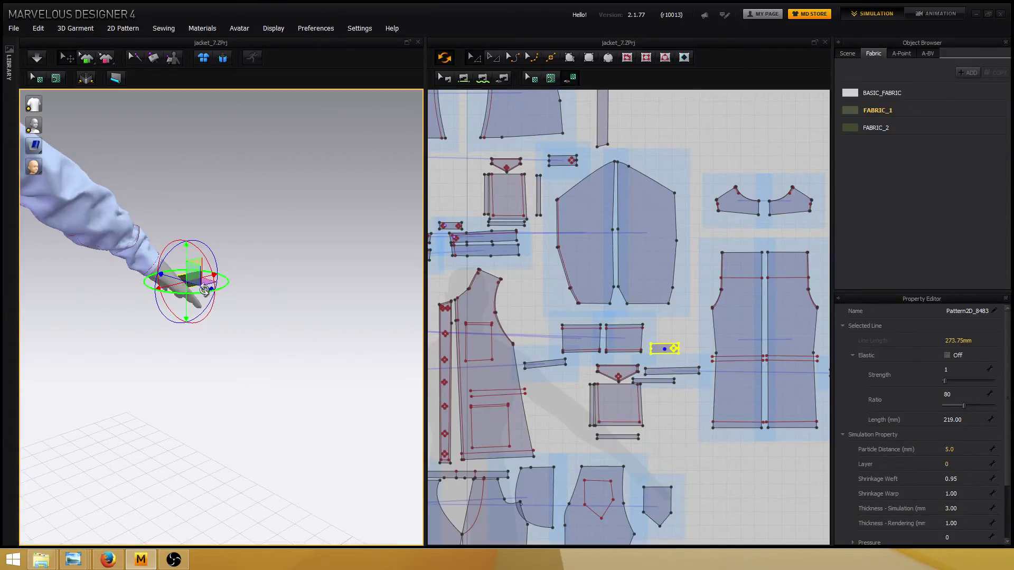
- Rotate and shift the tab in 3D so it lies across the left hand, just below the sleeve cuff
right_click_drag(228, 306, 227, 269)
scroll(305, 303, "up", 3)
right_click_drag(311, 309, 357, 290)
left_click_drag(310, 273, 210, 278)
right_click_drag(211, 278, 244, 258)
middle_click_drag(177, 270, 258, 273)
right_click_drag(258, 272, 270, 320)
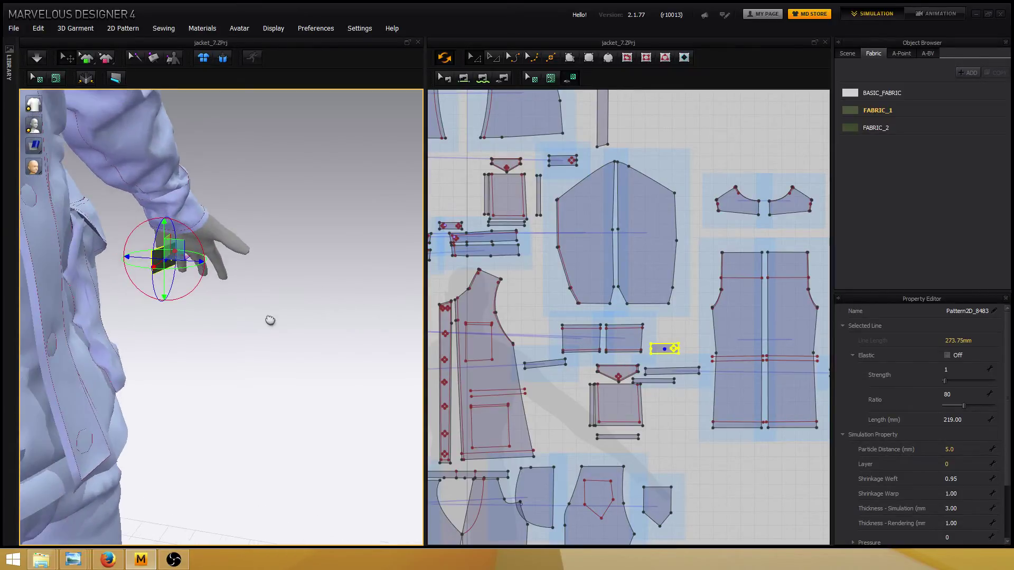
left_click_drag(192, 260, 179, 245)
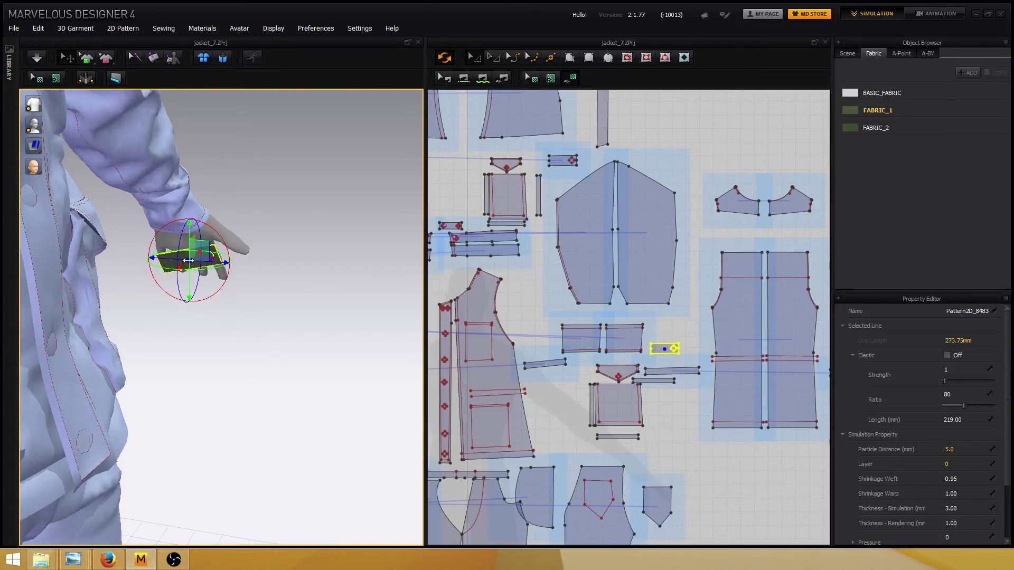
right_click_drag(196, 245, 277, 246)
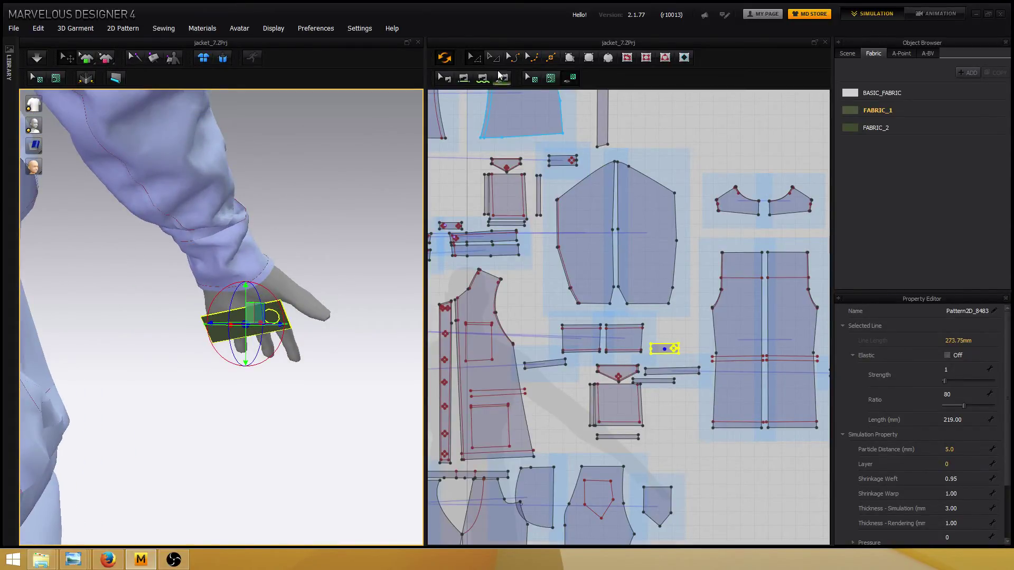
- Scale the tab pattern with its circle down proportionally to a line length of about 219 mm, and check it against the hand
scroll(600, 290, "up", 6)
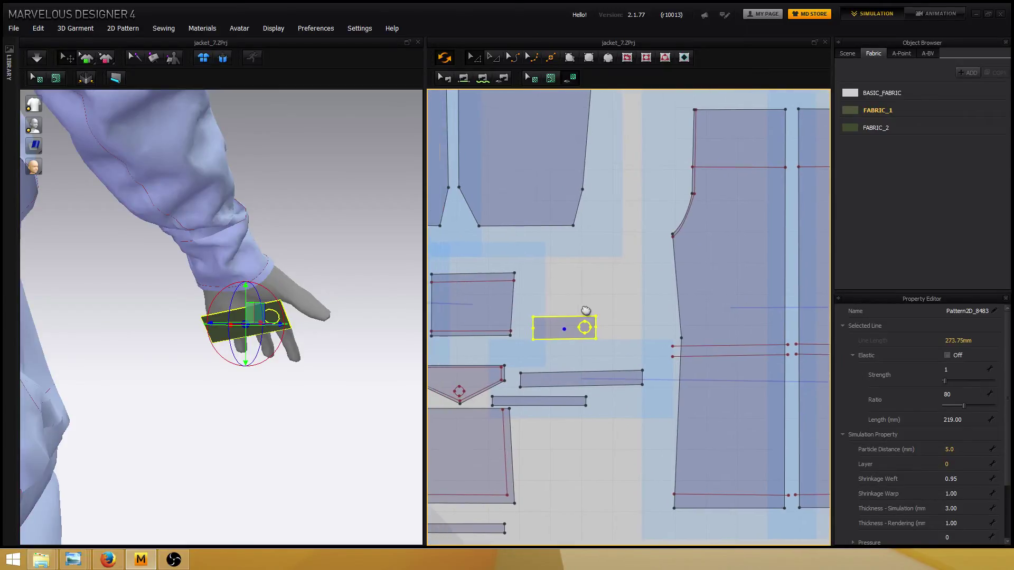
left_click(569, 60)
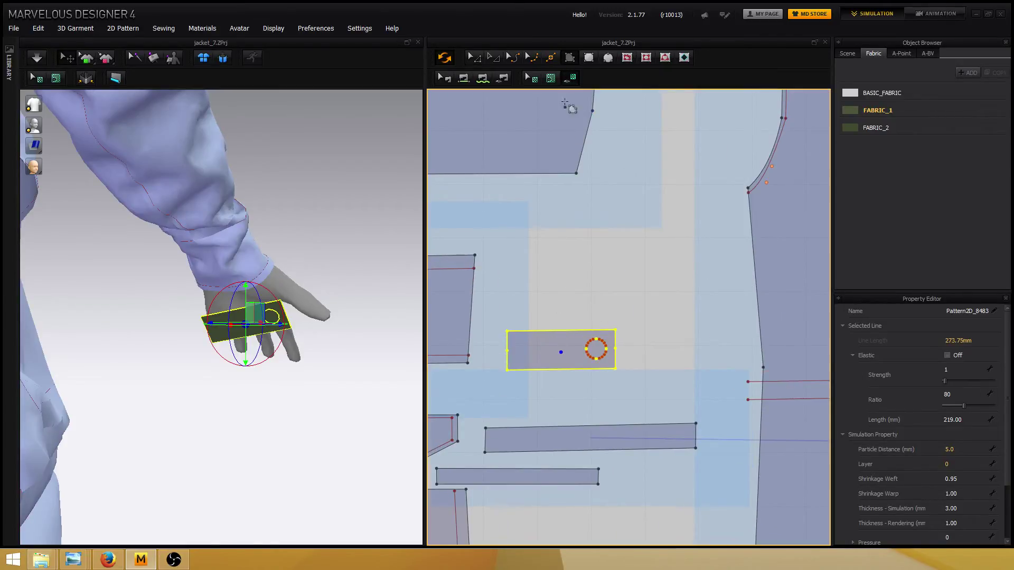
left_click(494, 59)
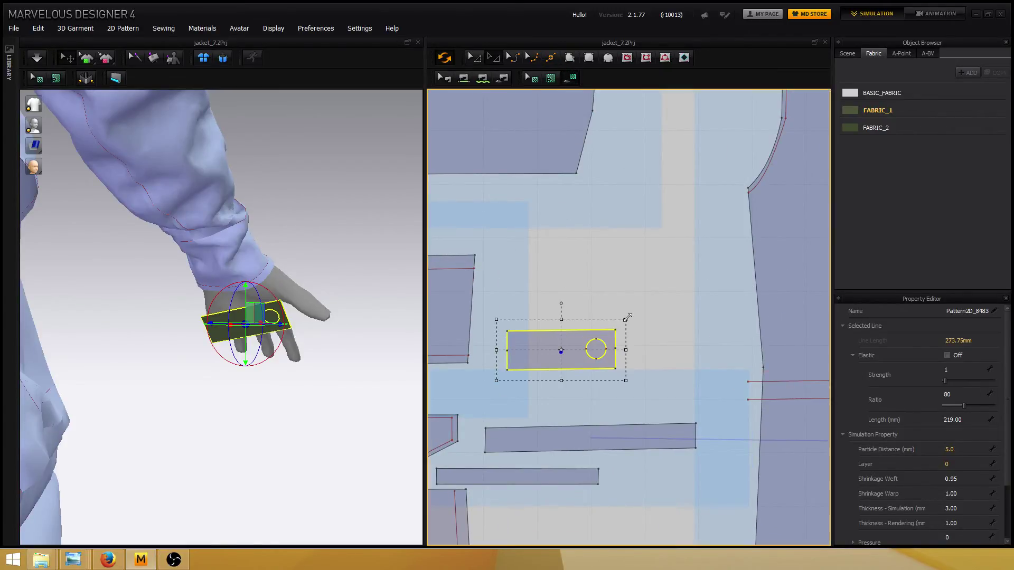
left_click_drag(626, 317, 605, 327)
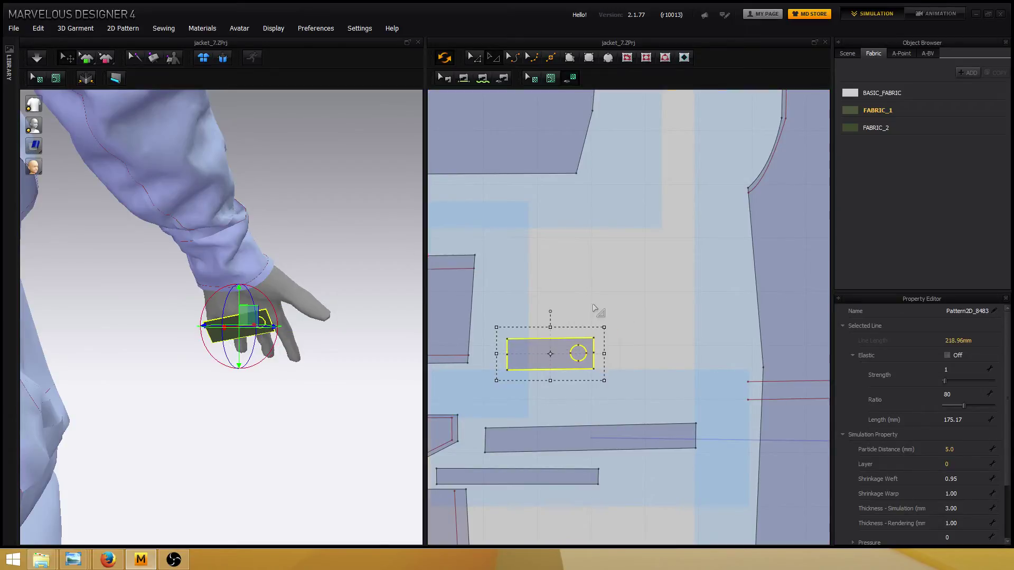
right_click_drag(385, 324, 354, 235)
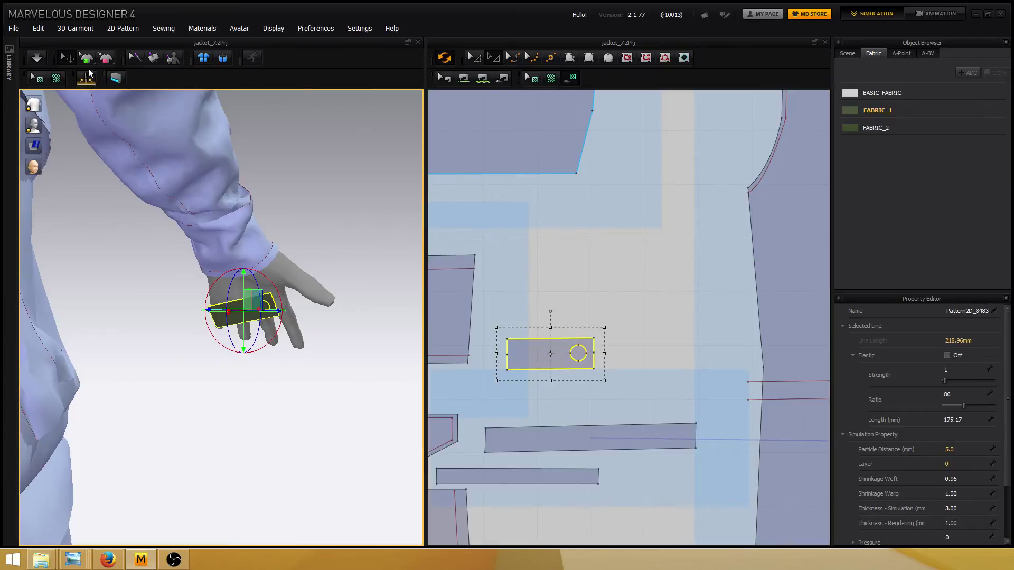
right_click_drag(343, 253, 330, 233)
mouse_move(321, 272)
right_mouse_down()
mouse_move(319, 196)
mouse_move(295, 272)
mouse_move(319, 257)
right_mouse_up()
left_click(319, 257)
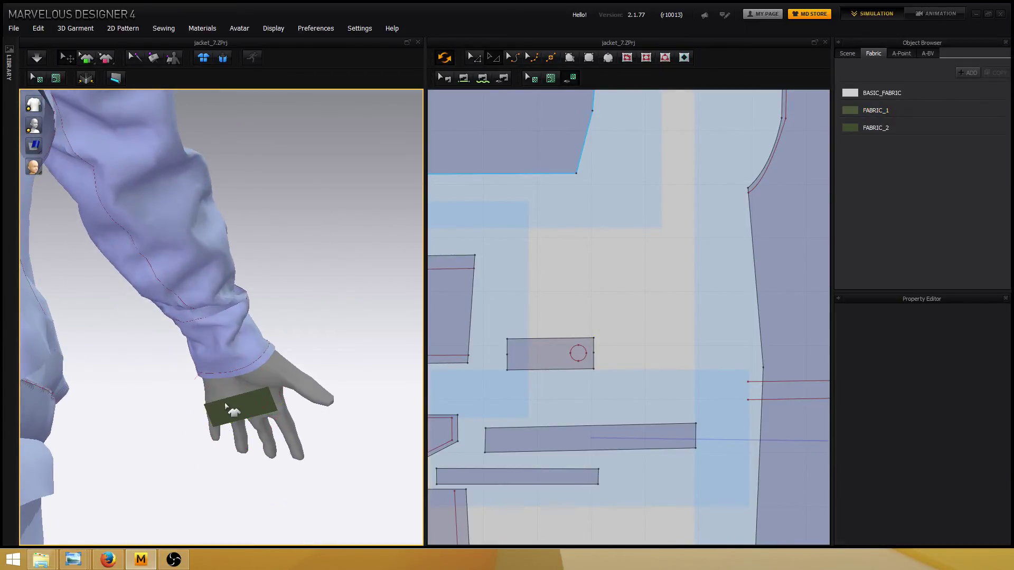
left_click(232, 405)
left_click(316, 28)
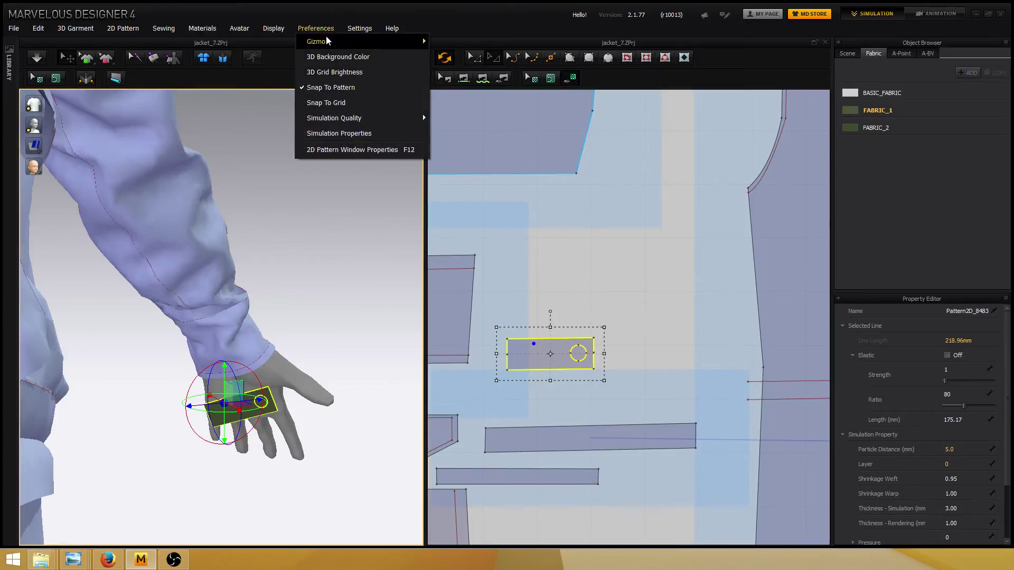
mouse_move(327, 41)
left_click(333, 315)
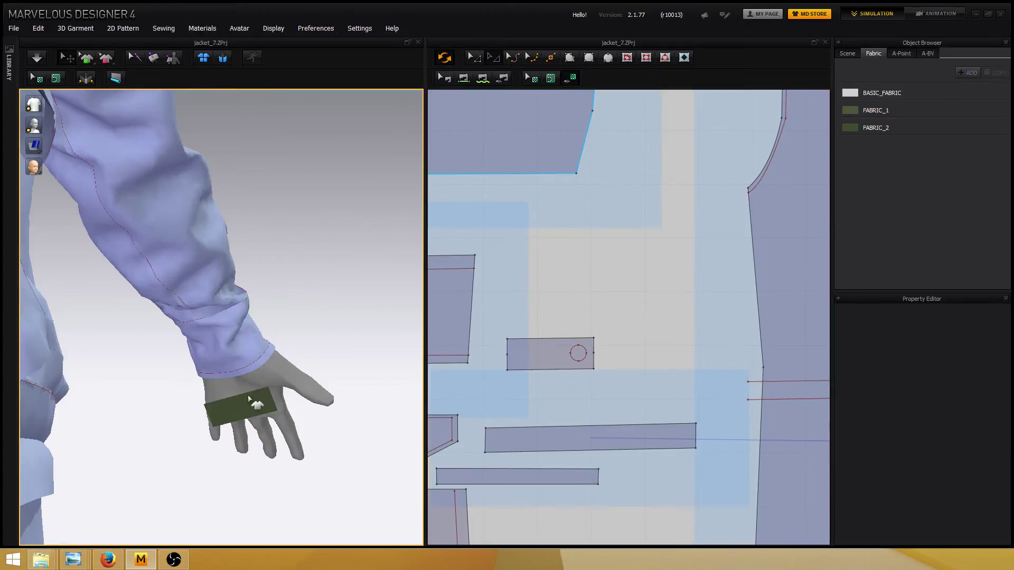
- Raise the small tab in 3D from the left hand to the sleeve cuff and check its placement around the wrist
left_click(250, 399)
right_click_drag(282, 338, 276, 384)
middle_click_drag(276, 383, 274, 365)
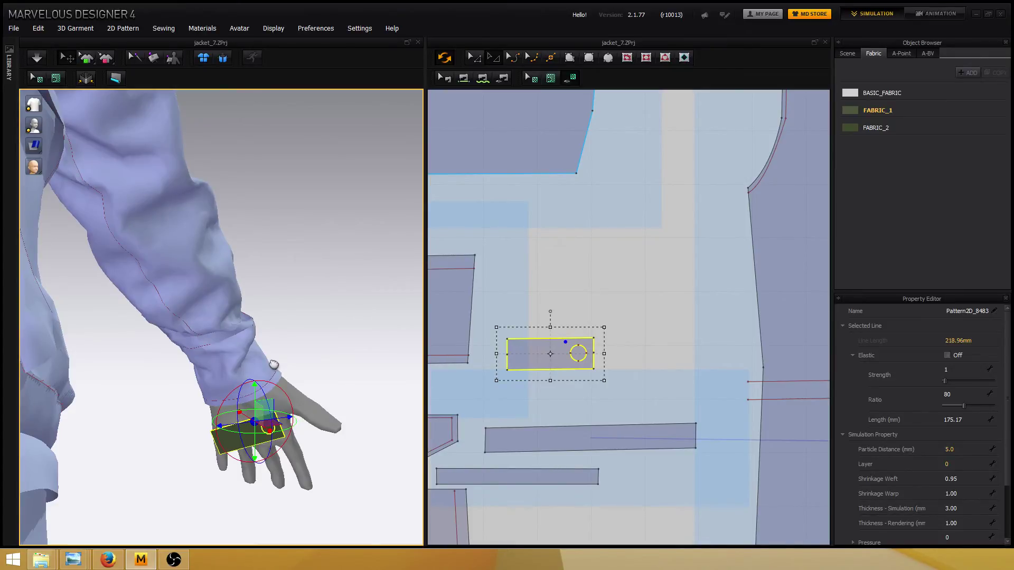
right_click_drag(263, 356, 213, 374)
right_click_drag(233, 411, 312, 370)
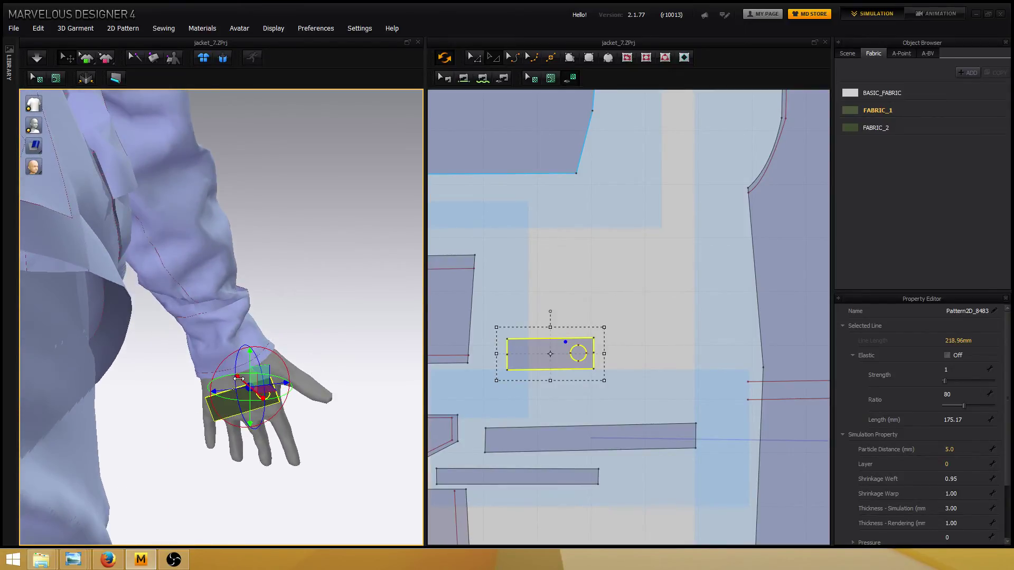
left_click_drag(239, 379, 230, 360)
right_click_drag(306, 325, 165, 331)
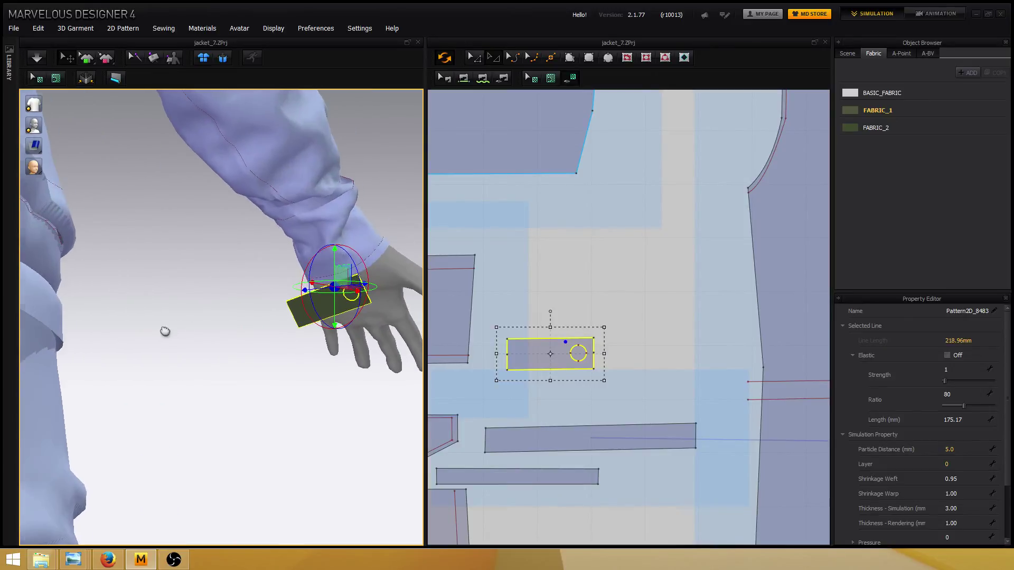
right_click_drag(340, 256, 199, 191)
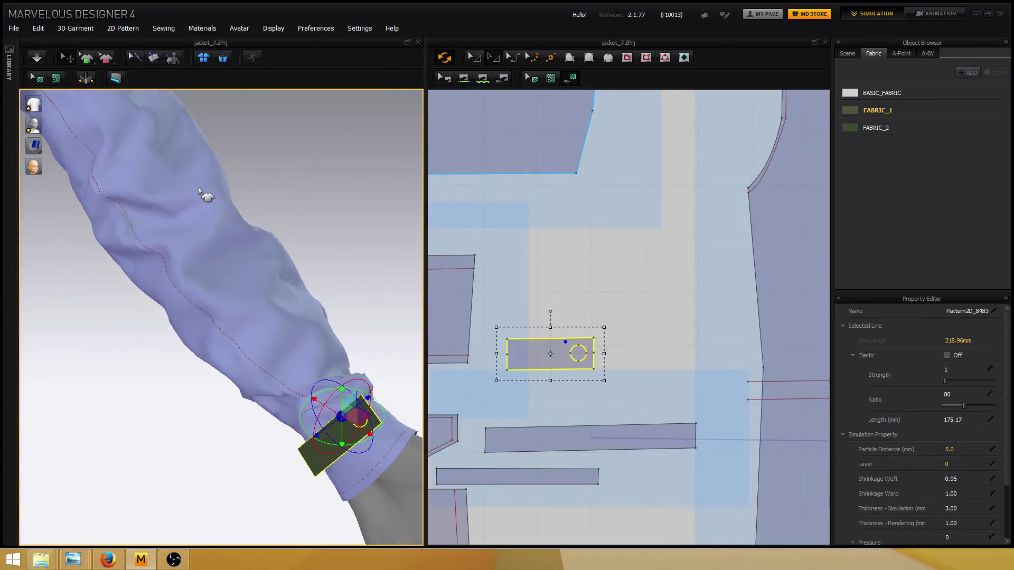
right_click_drag(327, 374, 402, 166)
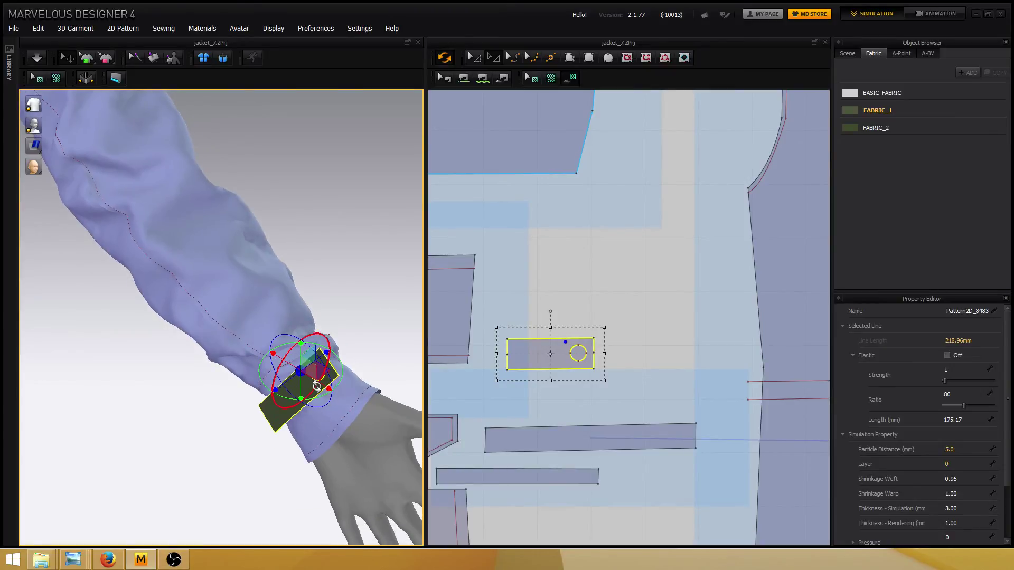
left_click(359, 28)
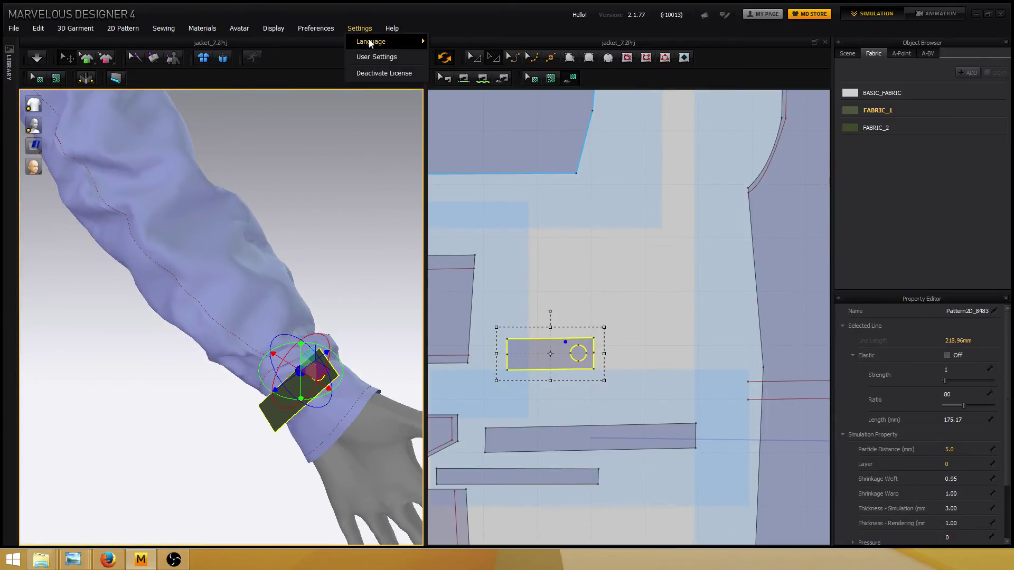
mouse_move(326, 44)
left_click(465, 58)
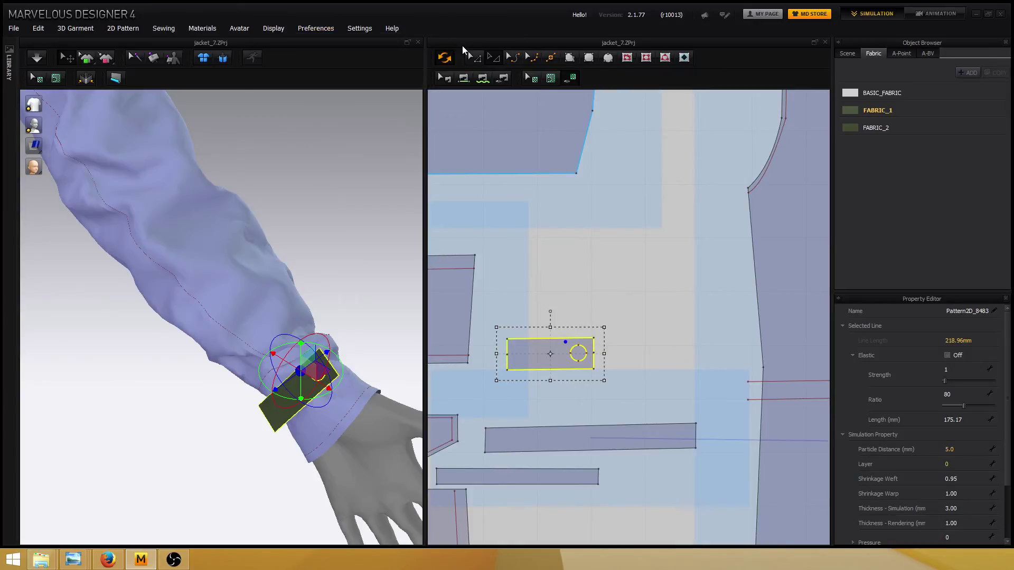
left_click_drag(468, 43, 624, 47)
left_click_drag(266, 37, 689, 92)
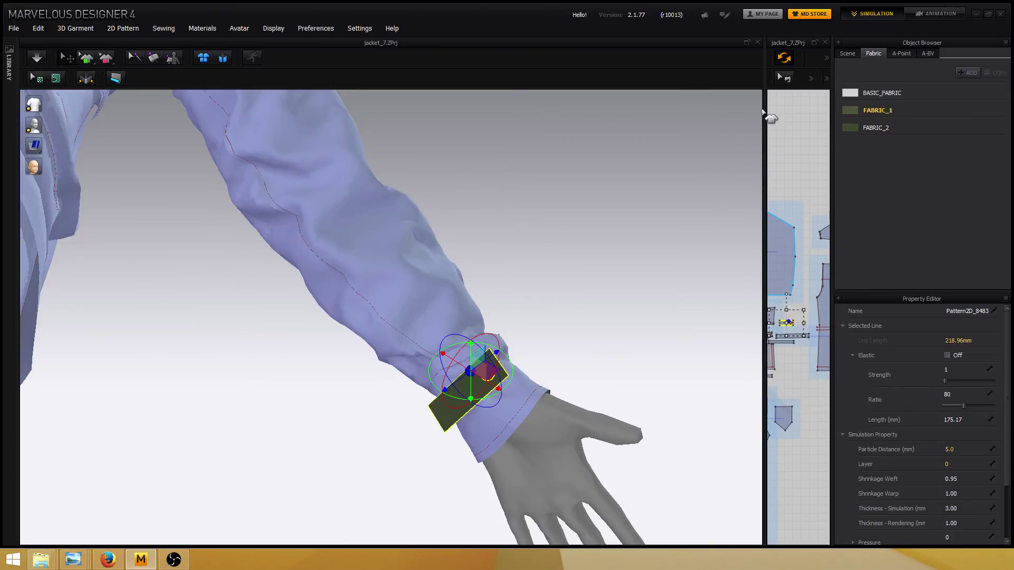
left_click_drag(764, 113, 400, 106)
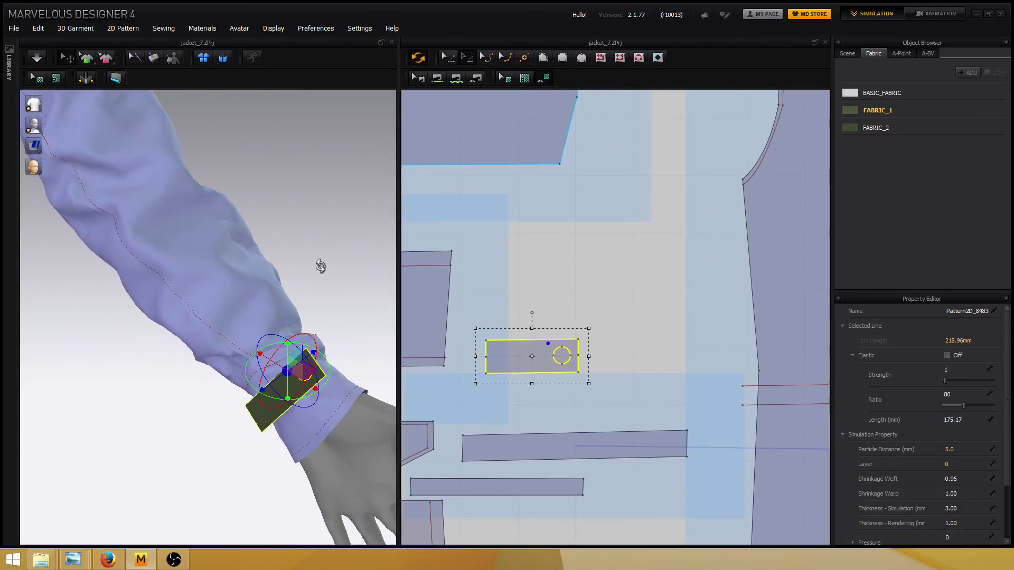
- Set the 3D gizmo to screen coordinates while the cuff tab is selected
middle_click_drag(321, 267, 259, 171)
scroll(285, 255, "down", 1)
scroll(292, 258, "down", 5)
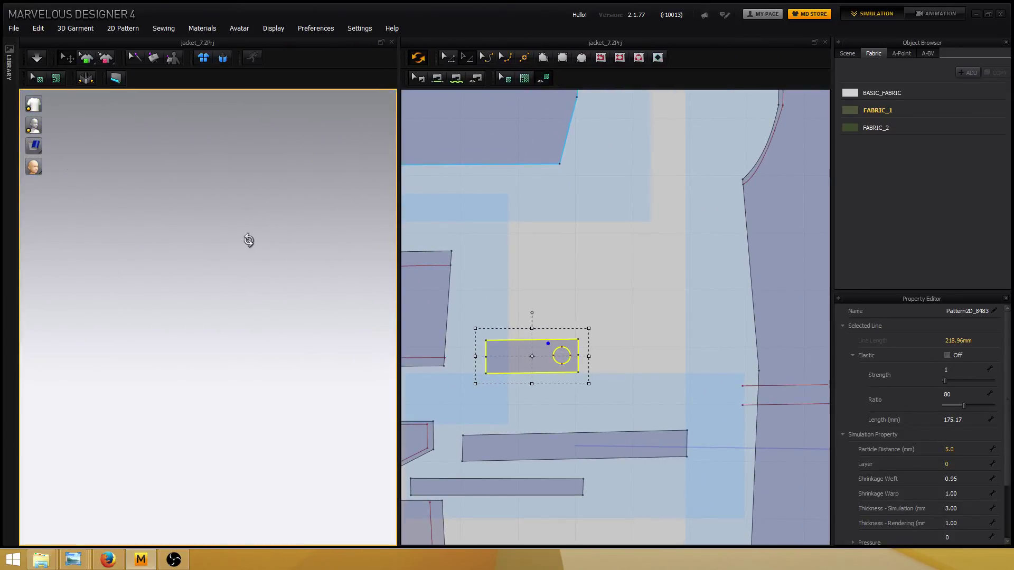
middle_click_drag(286, 229, 243, 259)
scroll(297, 238, "up", 5)
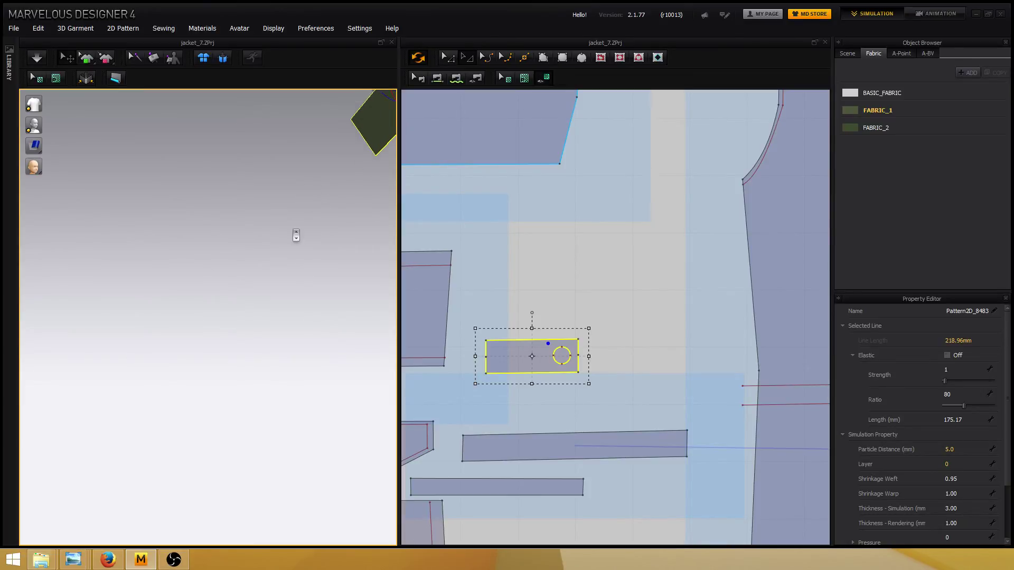
middle_click_drag(312, 202, 164, 266)
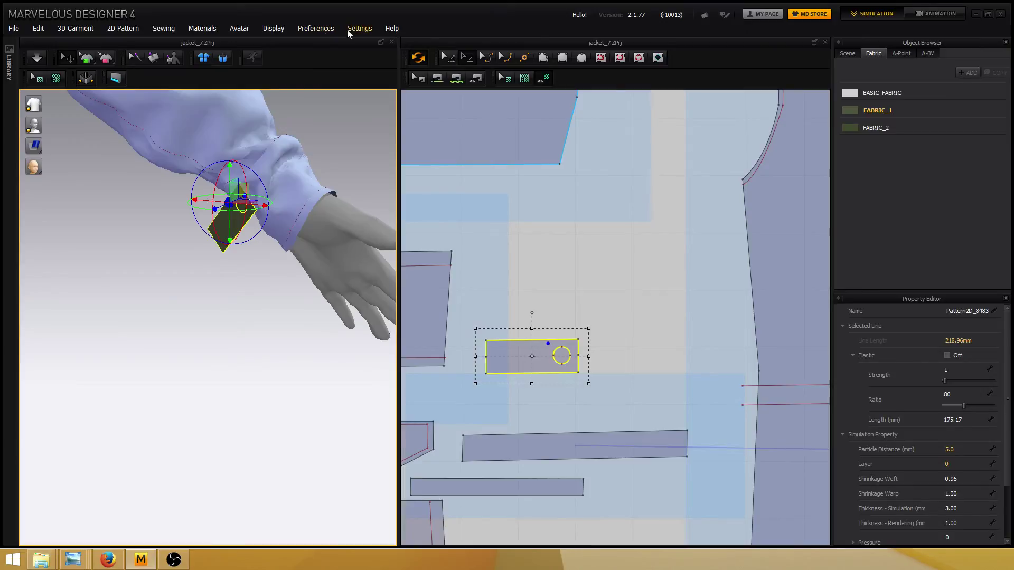
left_click(316, 28)
mouse_move(413, 48)
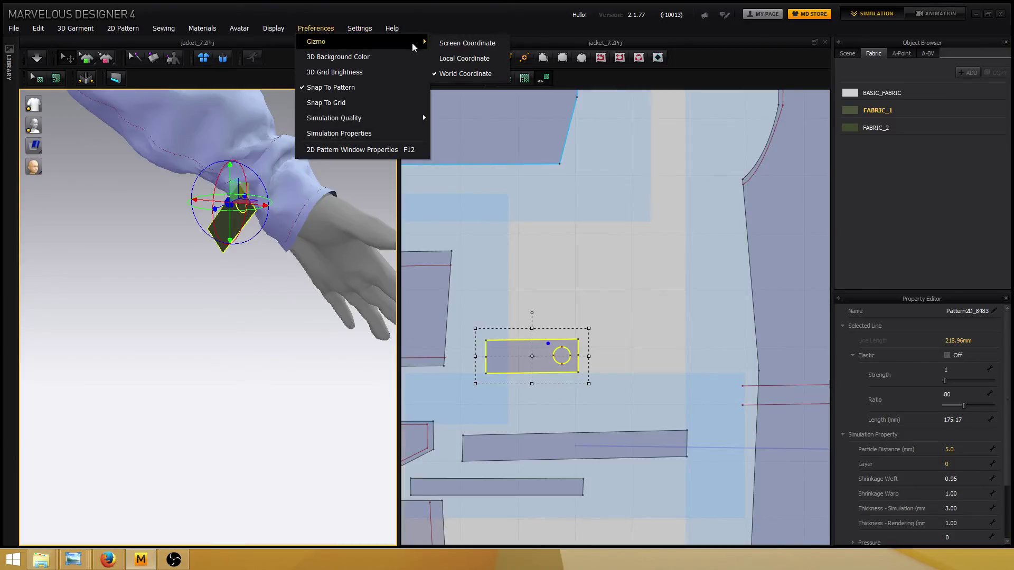
left_click(462, 43)
- Nudge the tab in 3D sideways and slightly down so it lies across the left sleeve cuff
right_click_drag(292, 240, 185, 316)
left_click_drag(201, 312, 211, 312)
left_click_drag(175, 280, 175, 285)
scroll(217, 309, "up", 4)
scroll(243, 332, "down", 5)
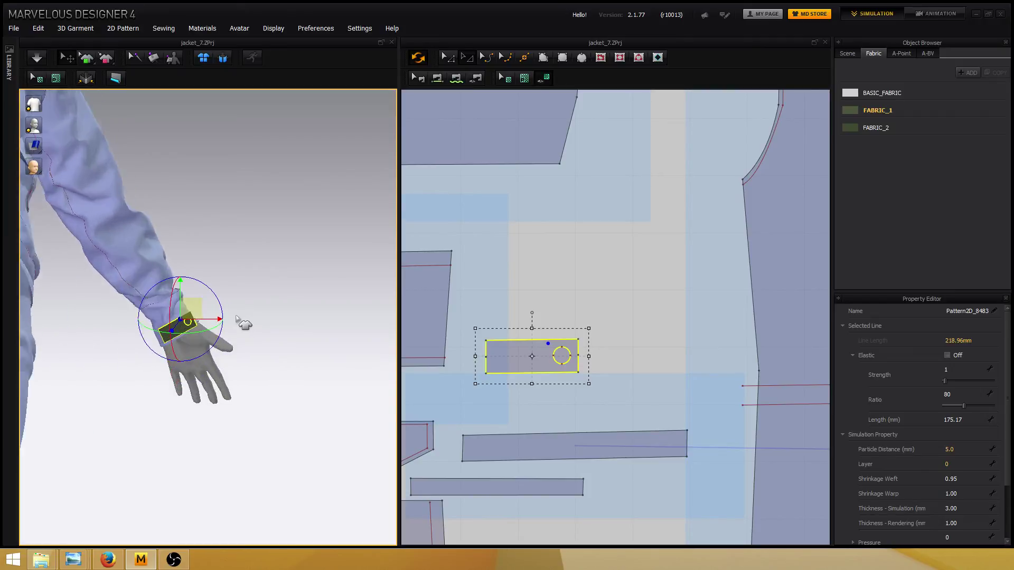
- Scale the tab pattern with its circle down proportionally to a line length of about 198 mm
middle_click_drag(199, 382, 244, 286)
right_click_drag(251, 293, 284, 296)
left_click_drag(588, 328, 579, 328)
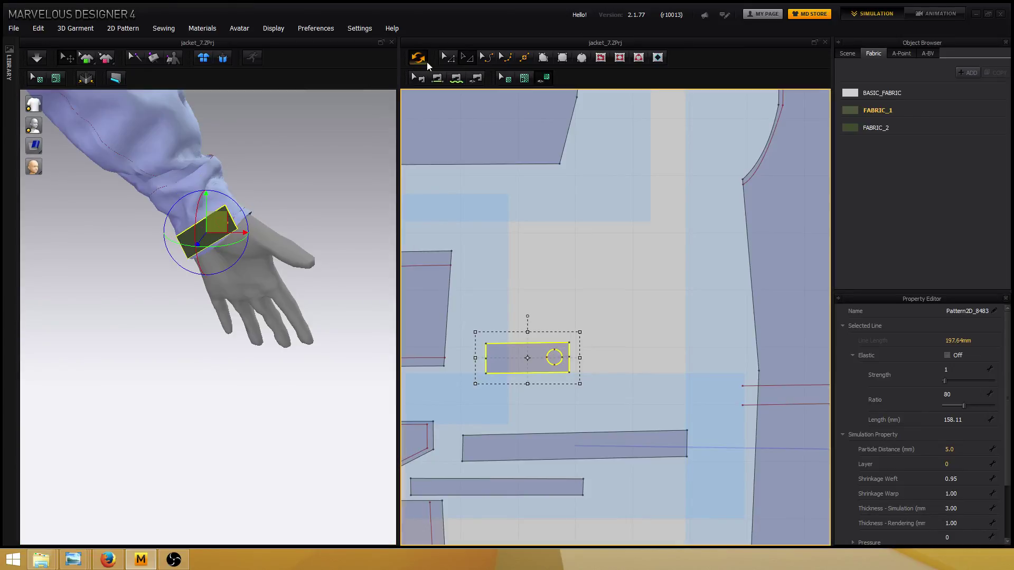
left_click(528, 281)
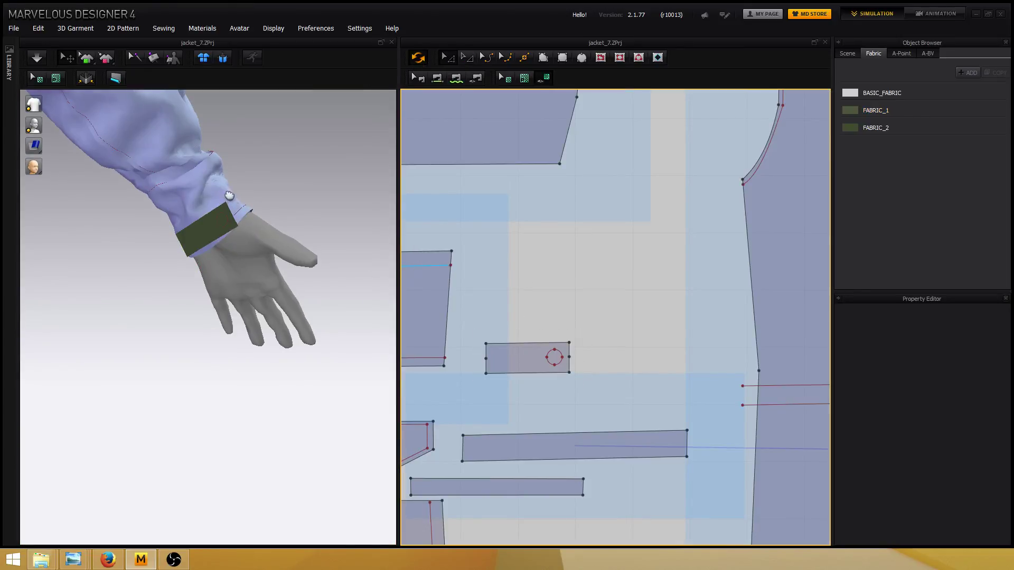
- Reselect the resized tab in 3D and shift it up toward the sleeve cuff's edge
left_click(209, 235)
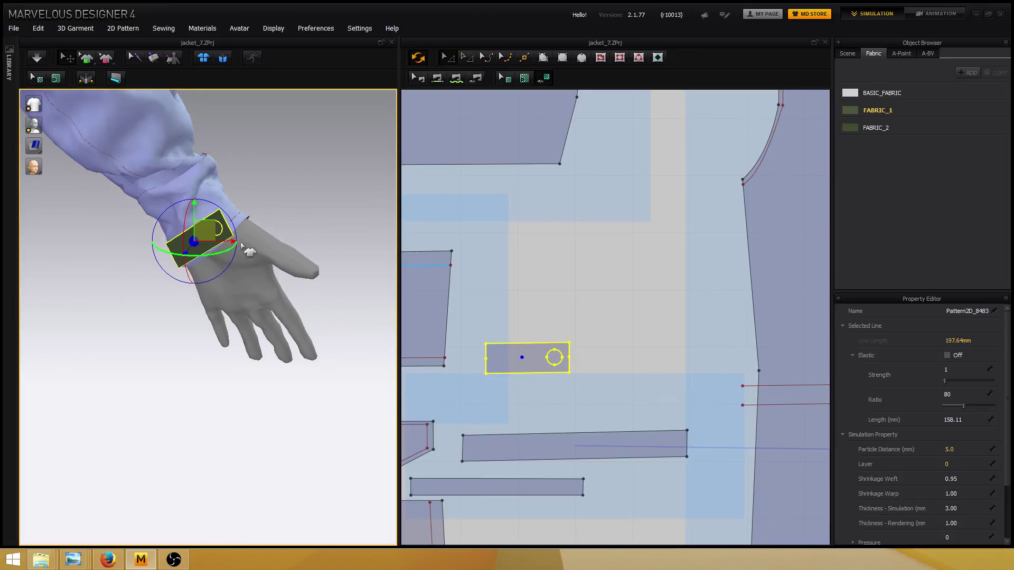
left_click_drag(235, 228, 222, 201)
mouse_move(275, 189)
right_mouse_down()
mouse_move(265, 190)
mouse_move(269, 180)
right_mouse_up()
middle_click_drag(269, 179, 261, 193)
scroll(244, 235, "down", 1)
mouse_move(244, 235)
right_mouse_down()
mouse_move(270, 185)
mouse_move(242, 250)
mouse_move(249, 224)
right_mouse_up()
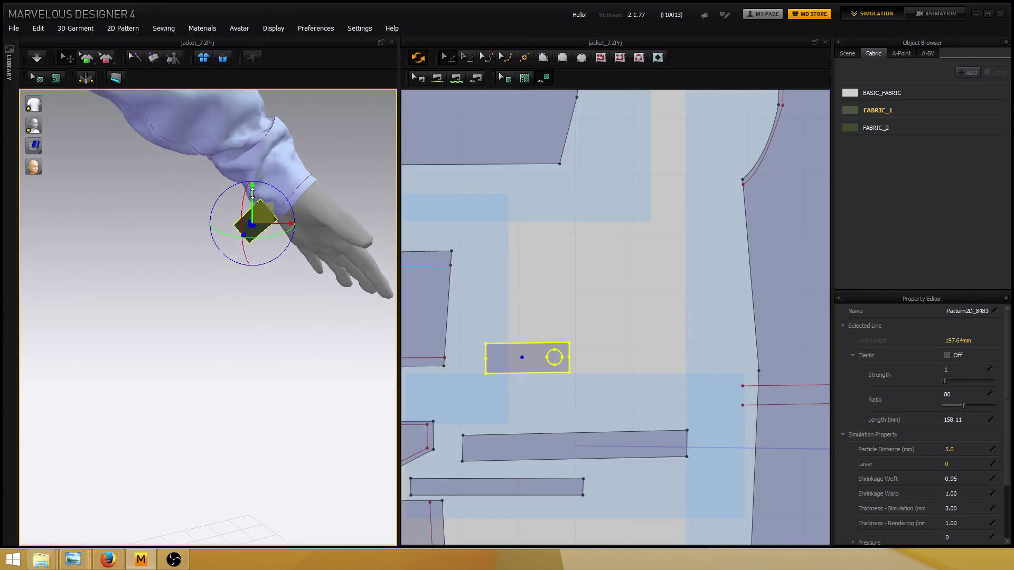
- Move the tab sideways in 3D, closer to the sleeve, and adjust its height over the cuff
left_click_drag(253, 192, 302, 200)
left_click_drag(273, 169, 272, 164)
right_click_drag(266, 247, 244, 254)
middle_click_drag(252, 241, 312, 164)
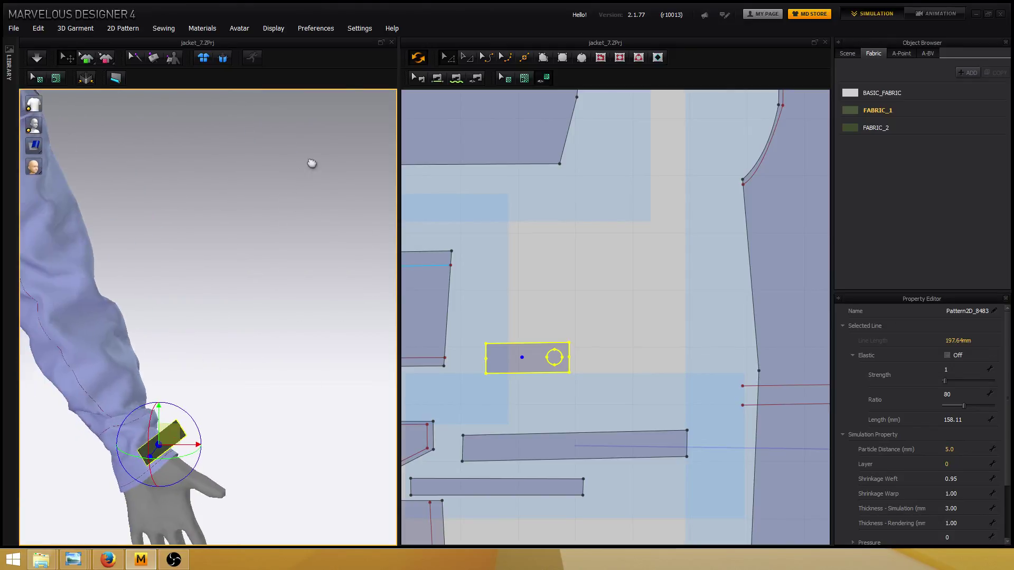